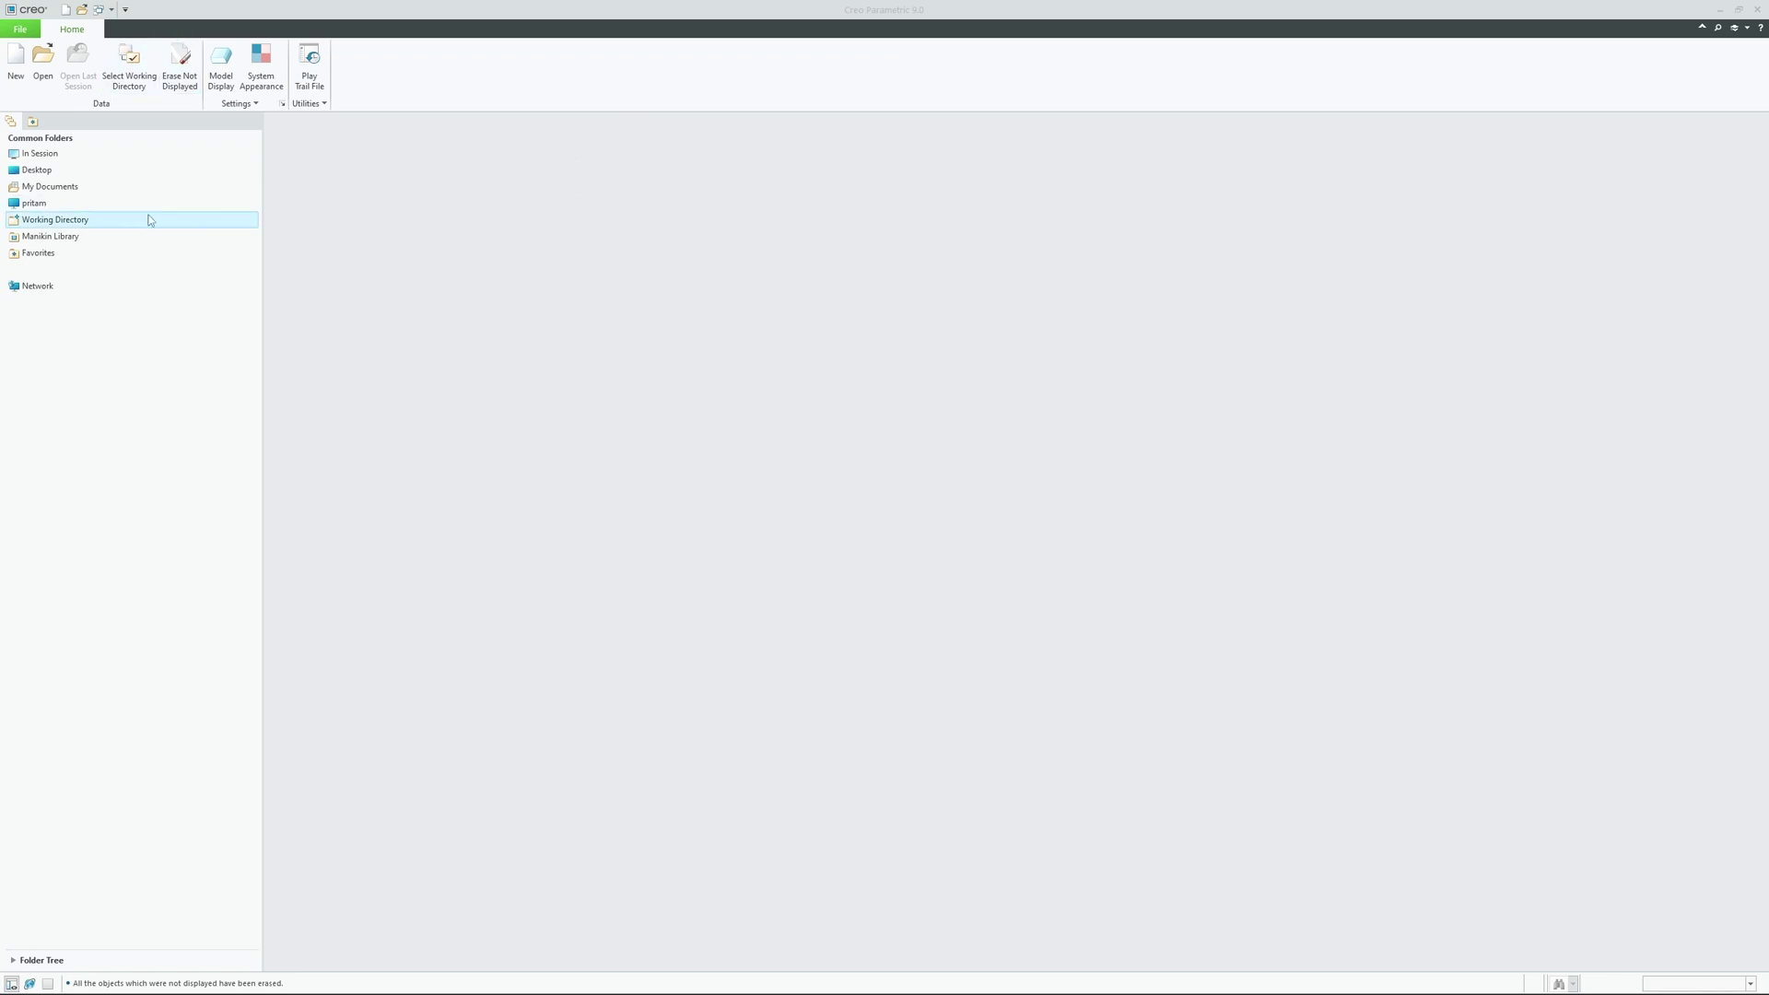
- Create solid part PRT0001 from the default template and orbit its datum planes into 3D
left_click(17, 65)
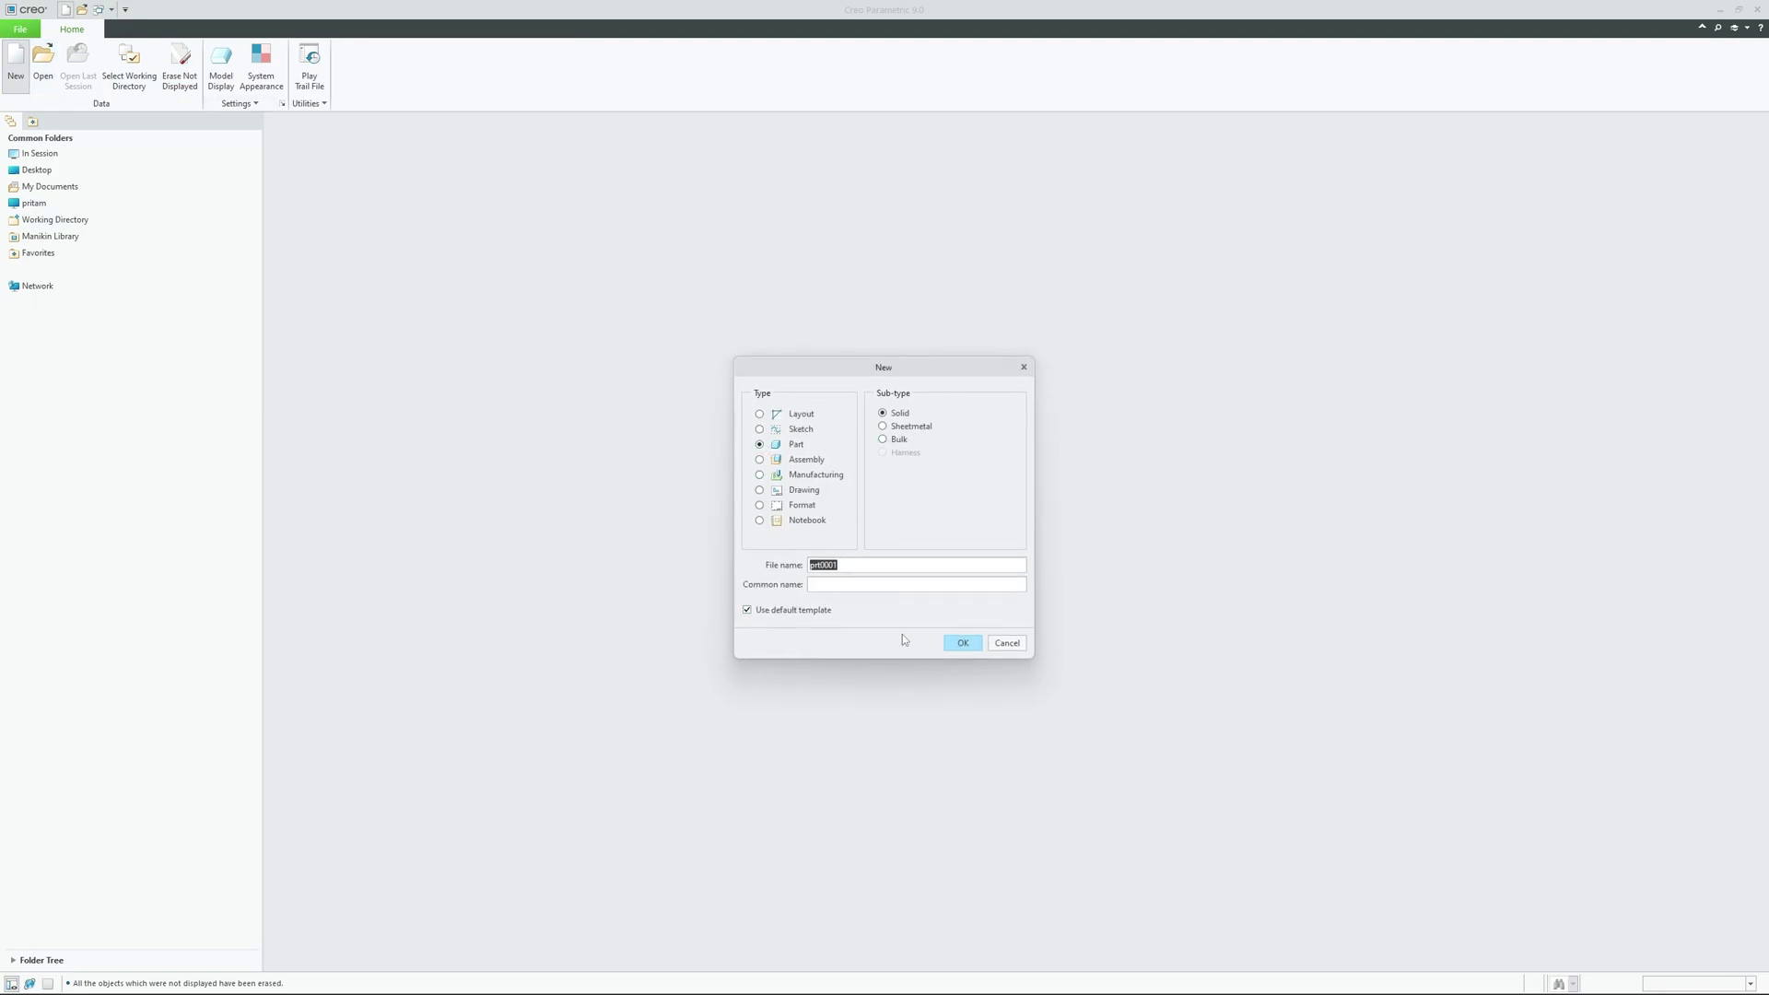
left_click(958, 650)
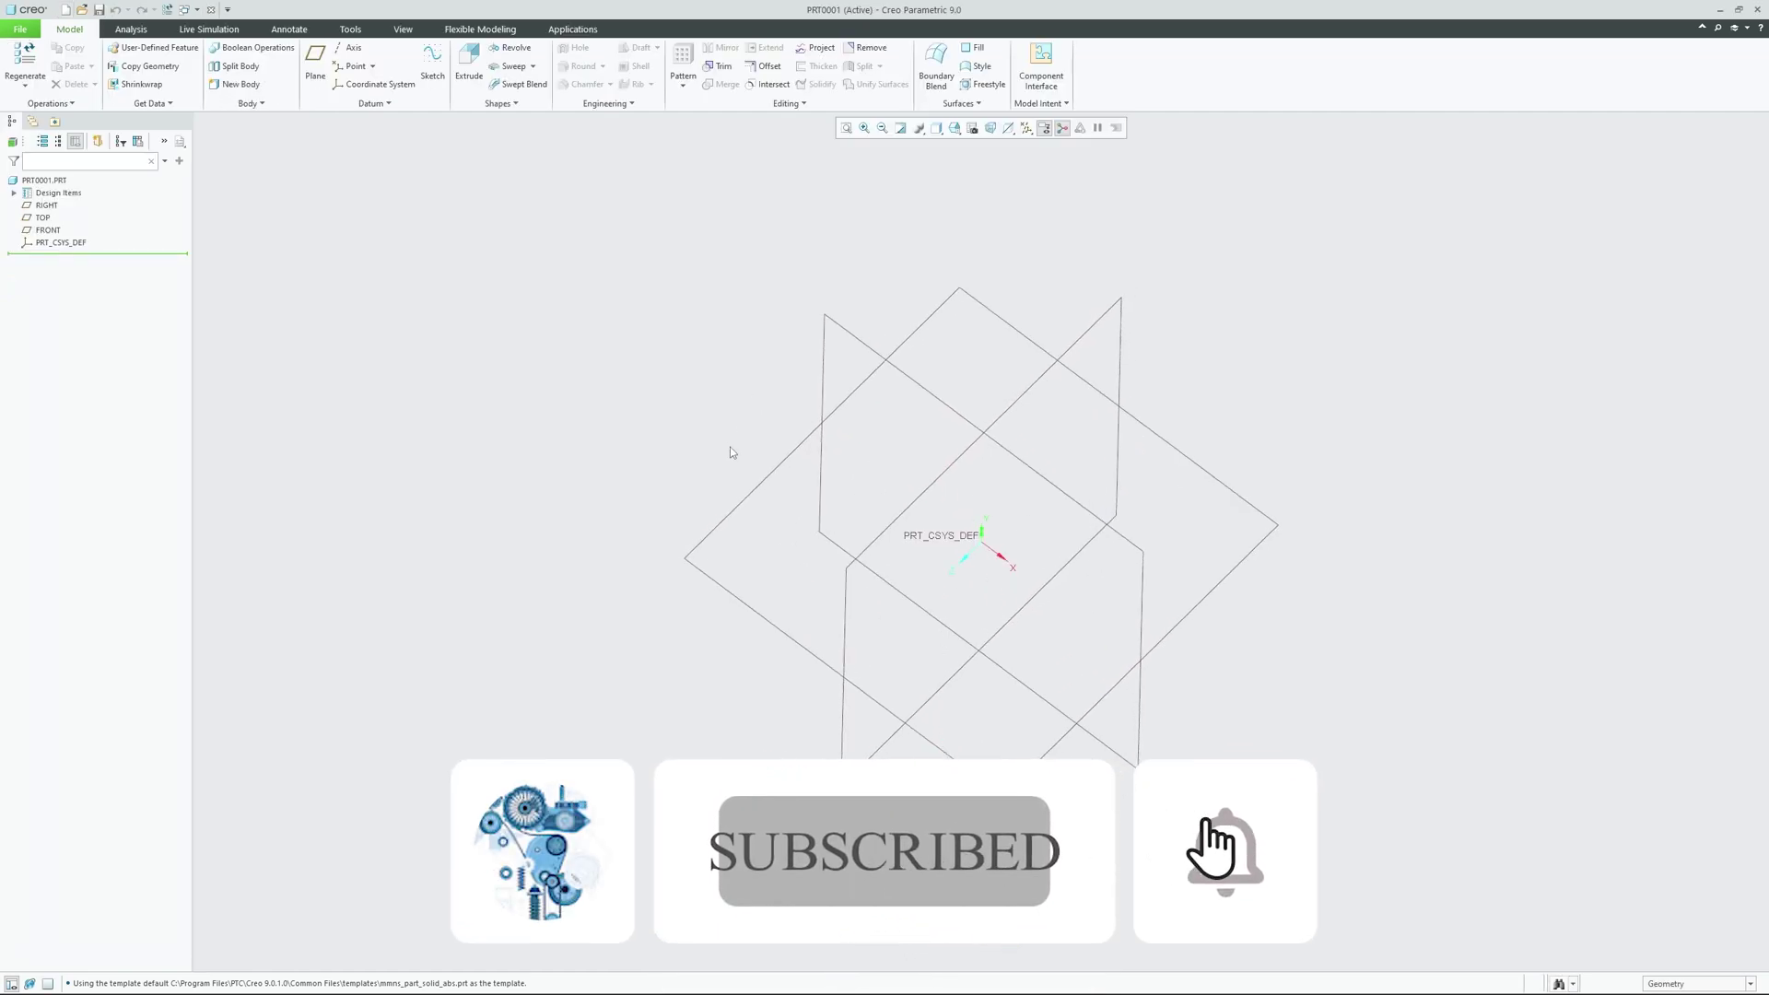
middle_click_drag(733, 447, 735, 383)
middle_click_drag(679, 311, 715, 304)
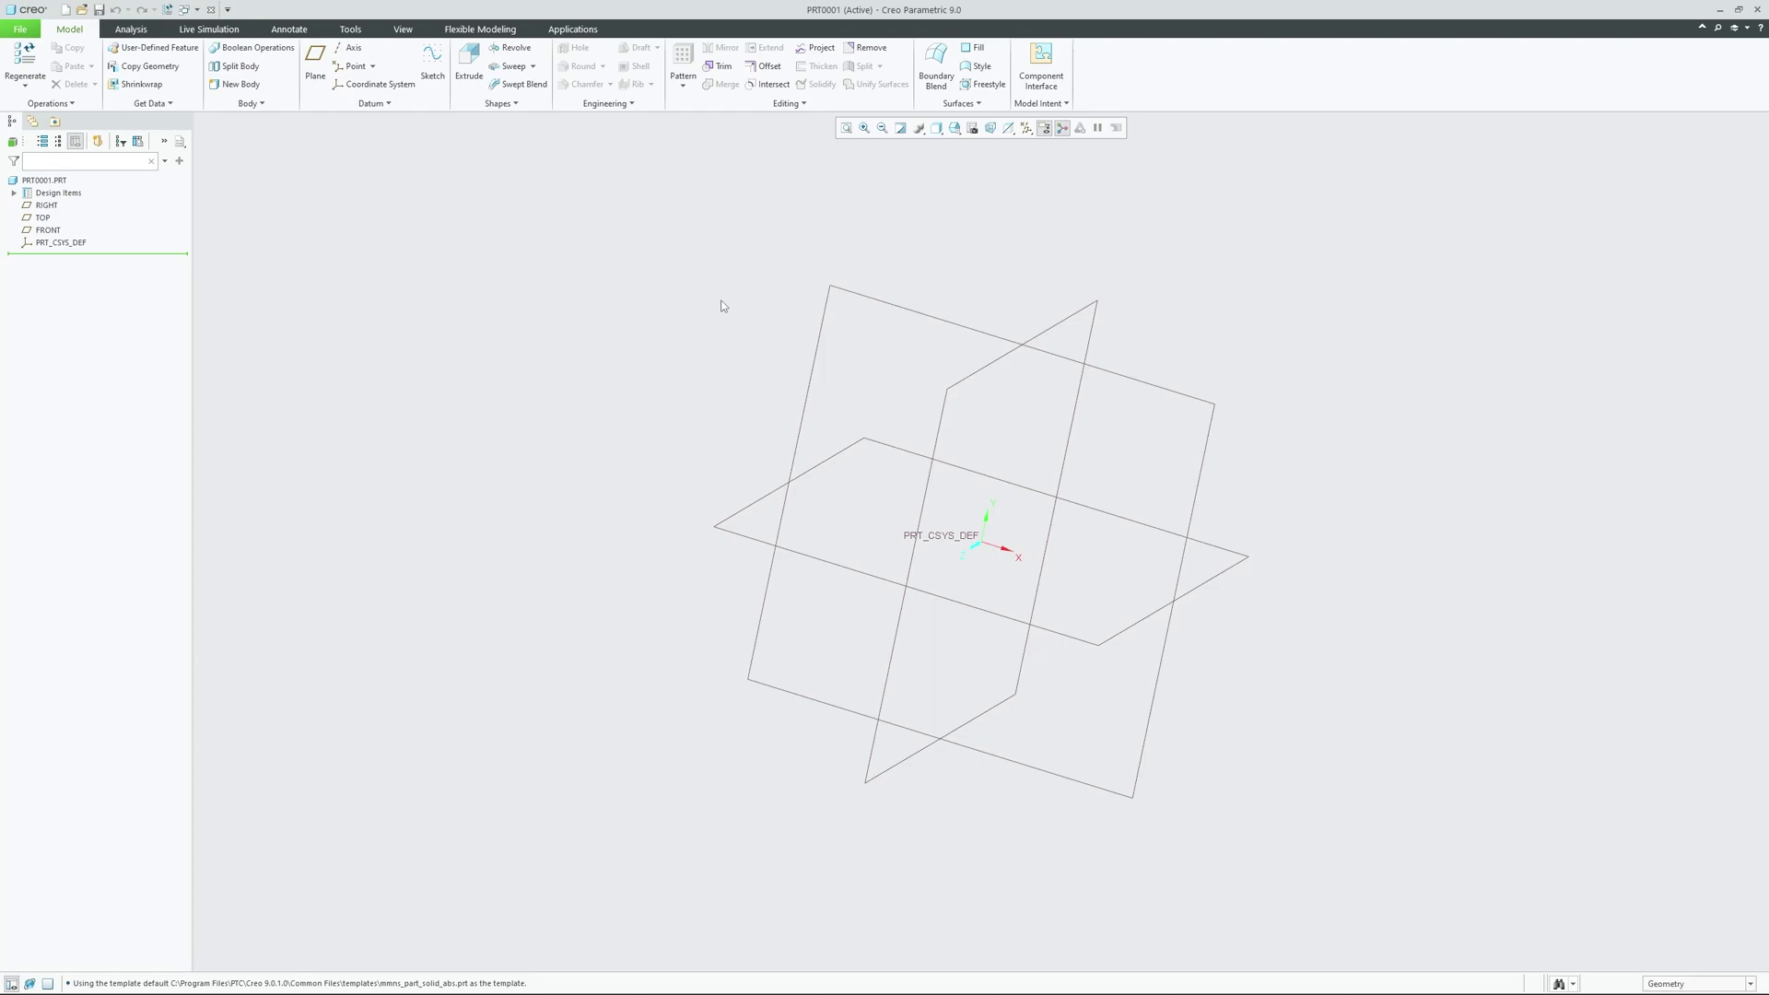
middle_click_drag(722, 304, 698, 304)
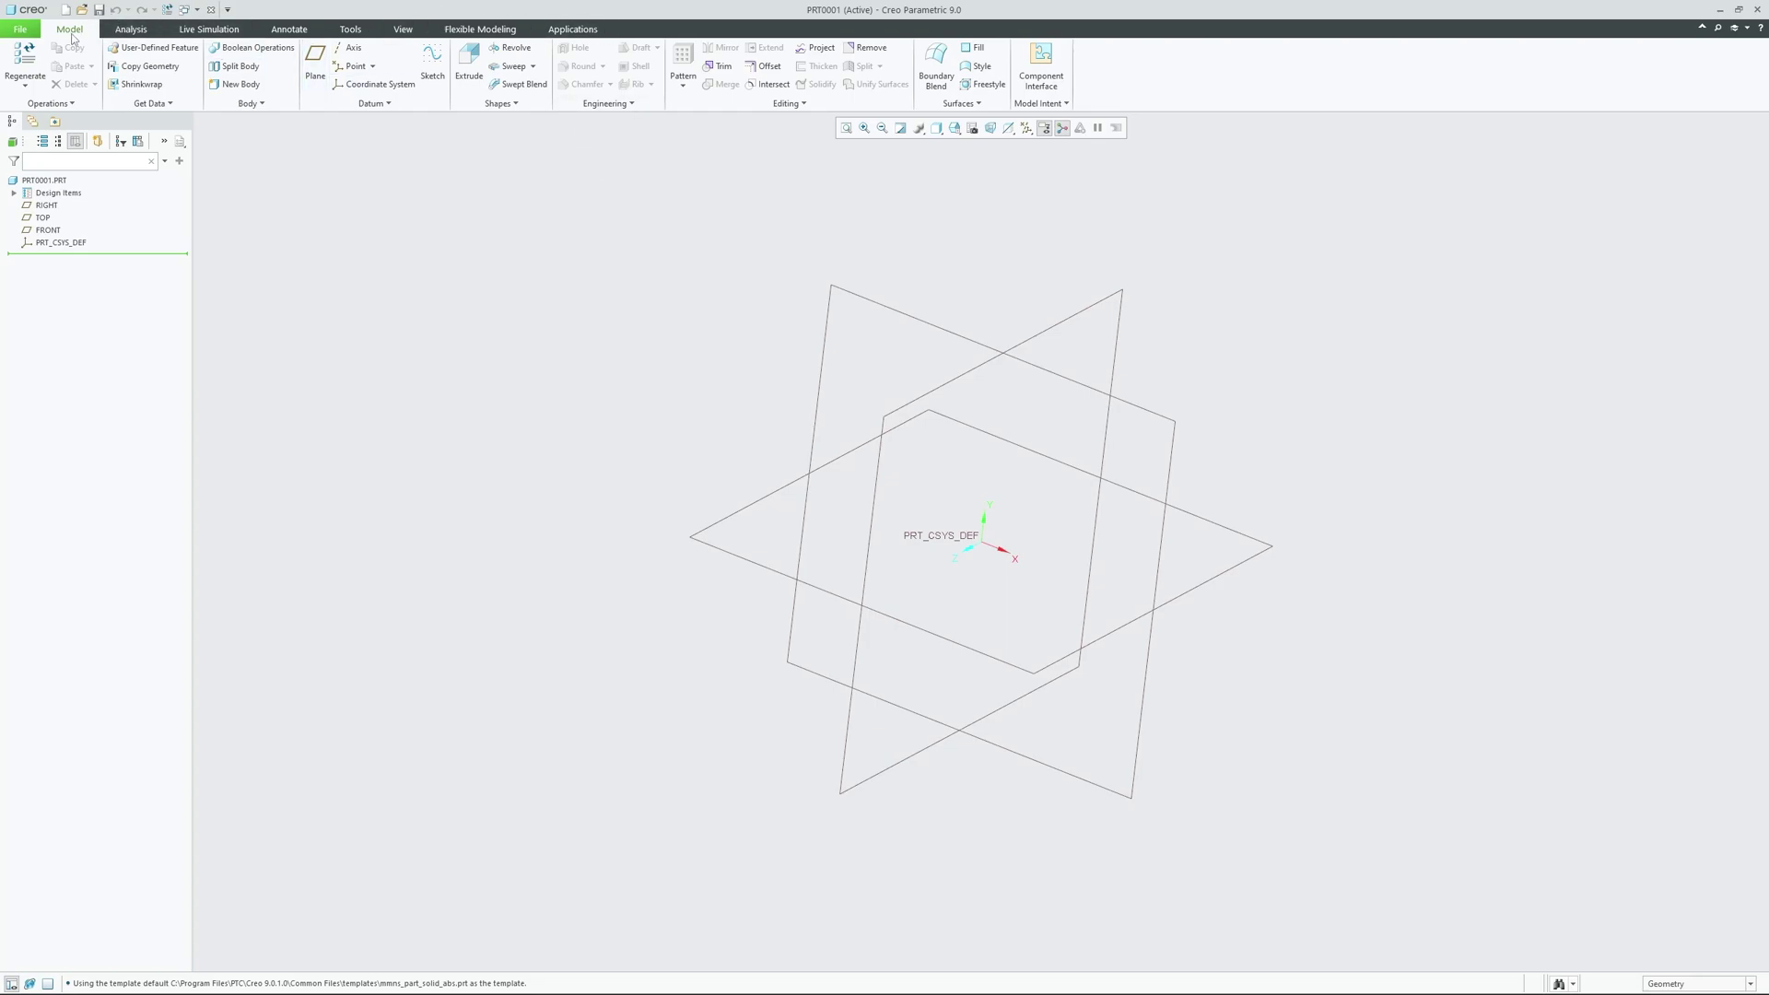
left_click(400, 108)
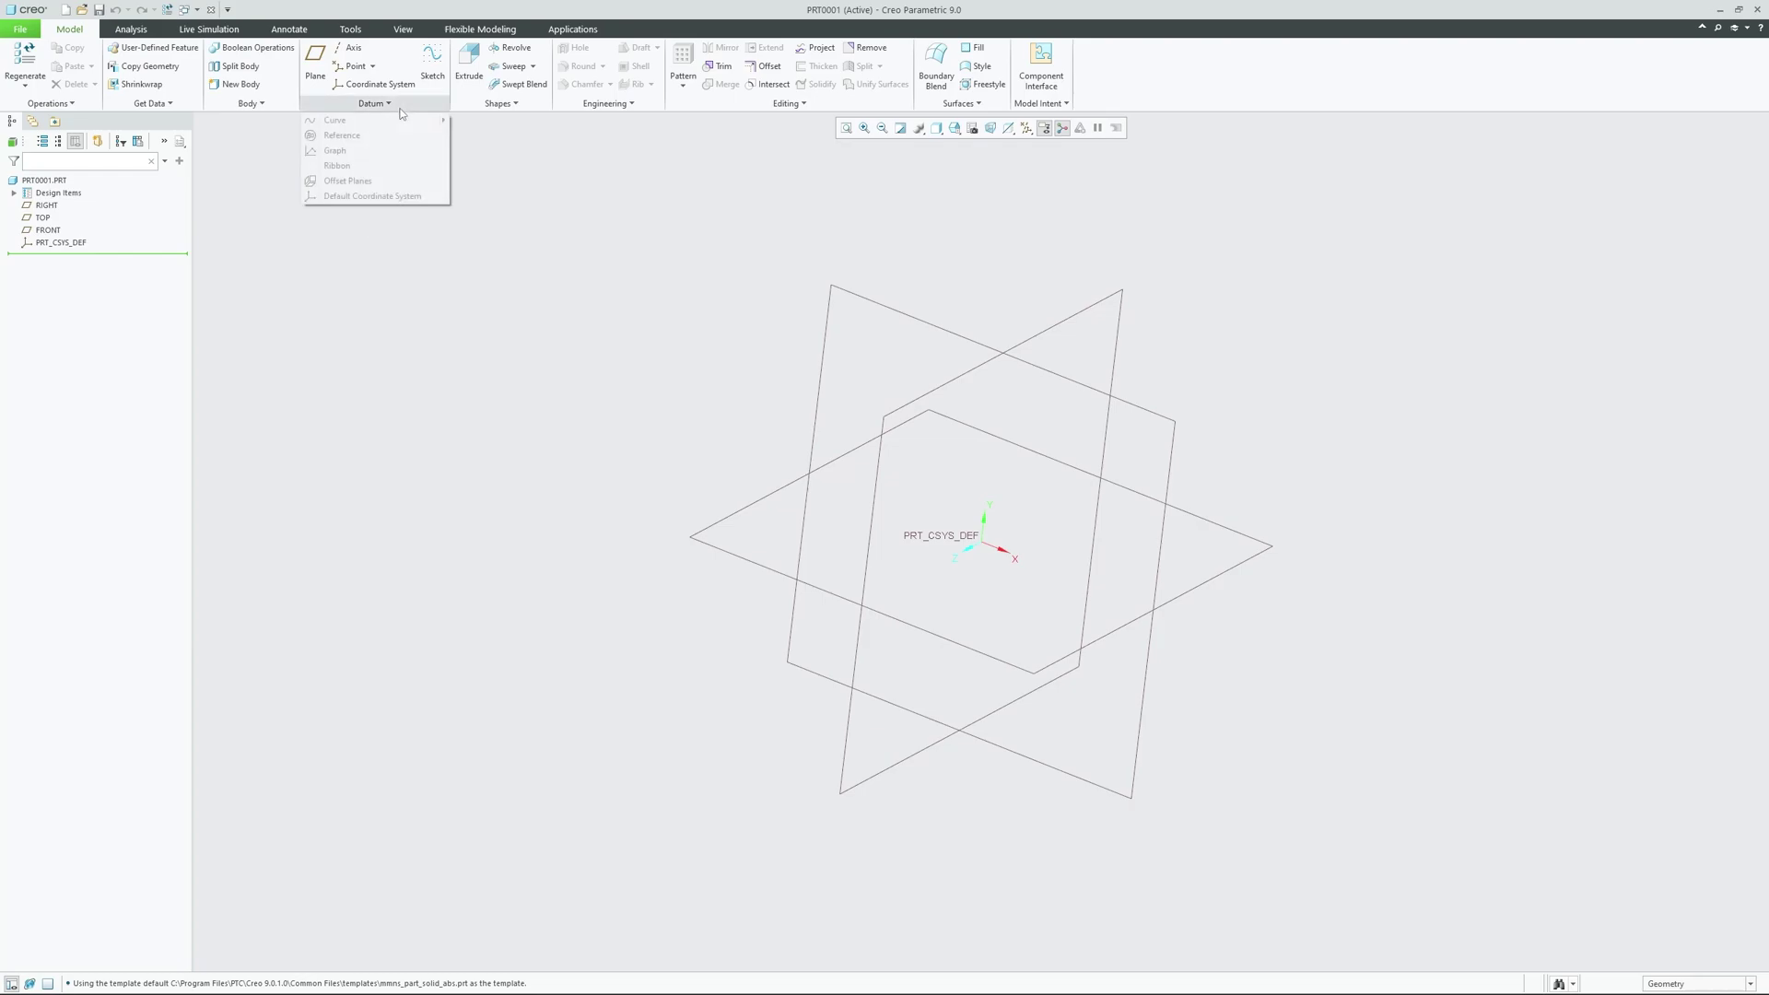
mouse_move(366, 124)
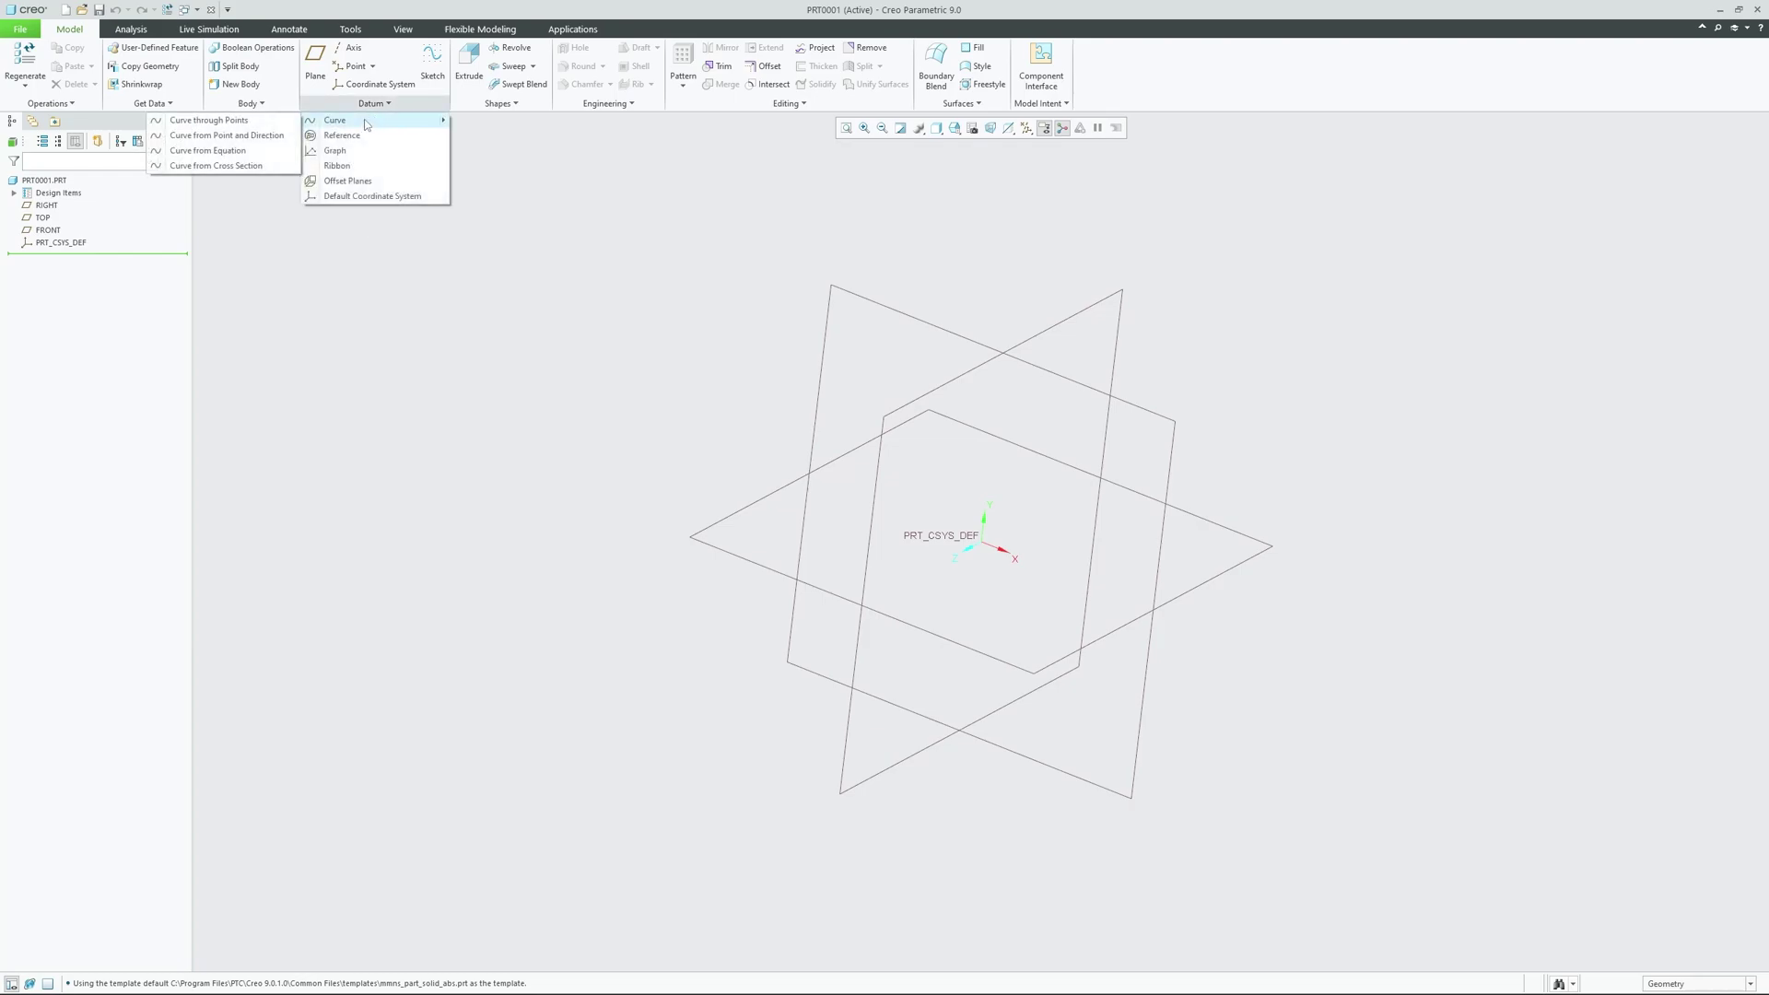
left_click(248, 155)
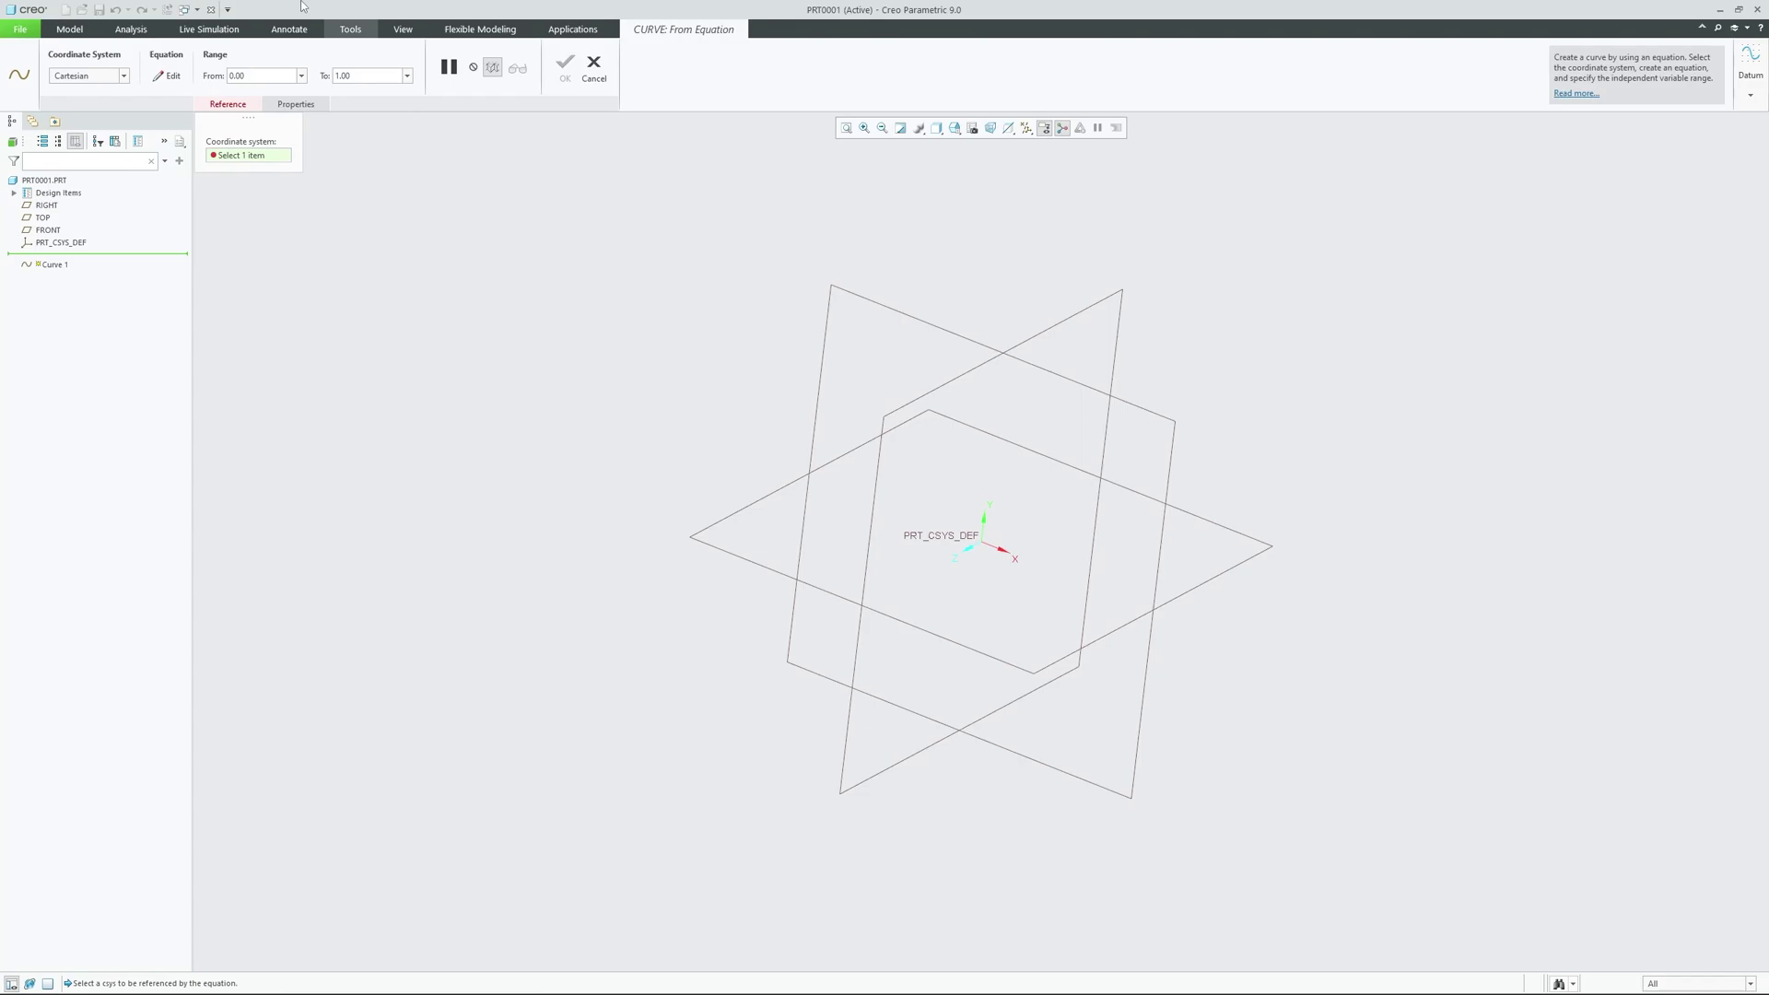
left_click(167, 76)
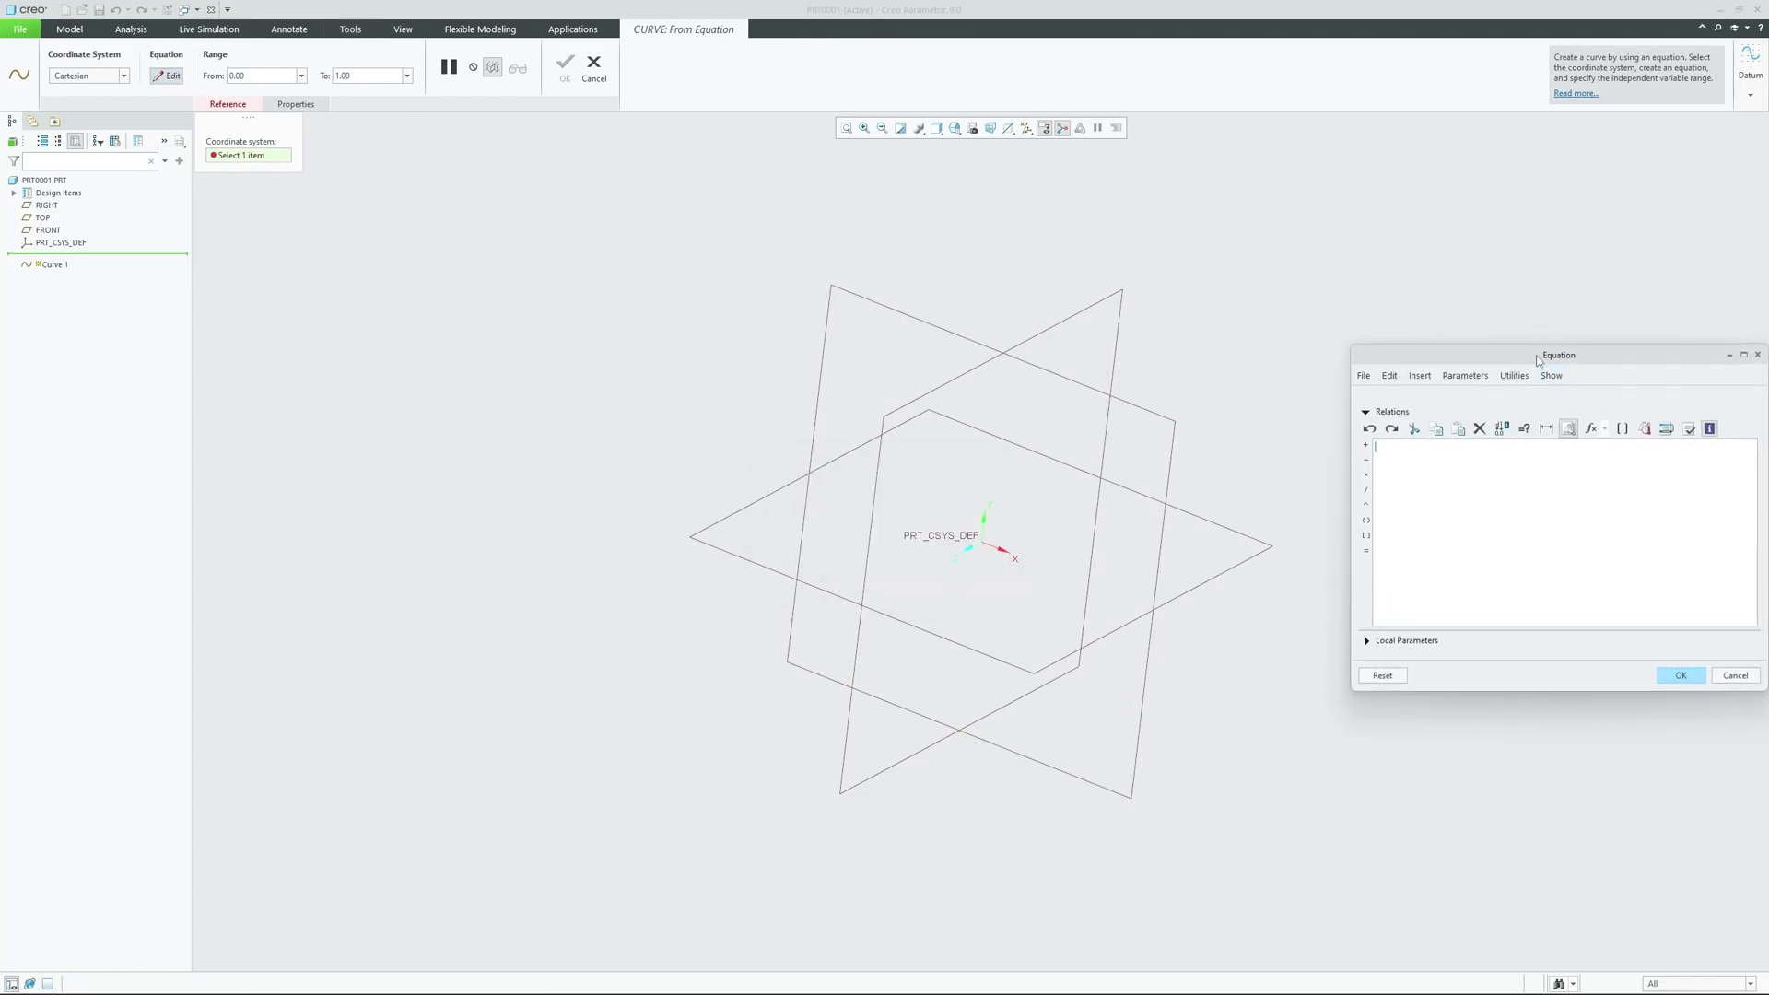
left_click_drag(1537, 359, 847, 324)
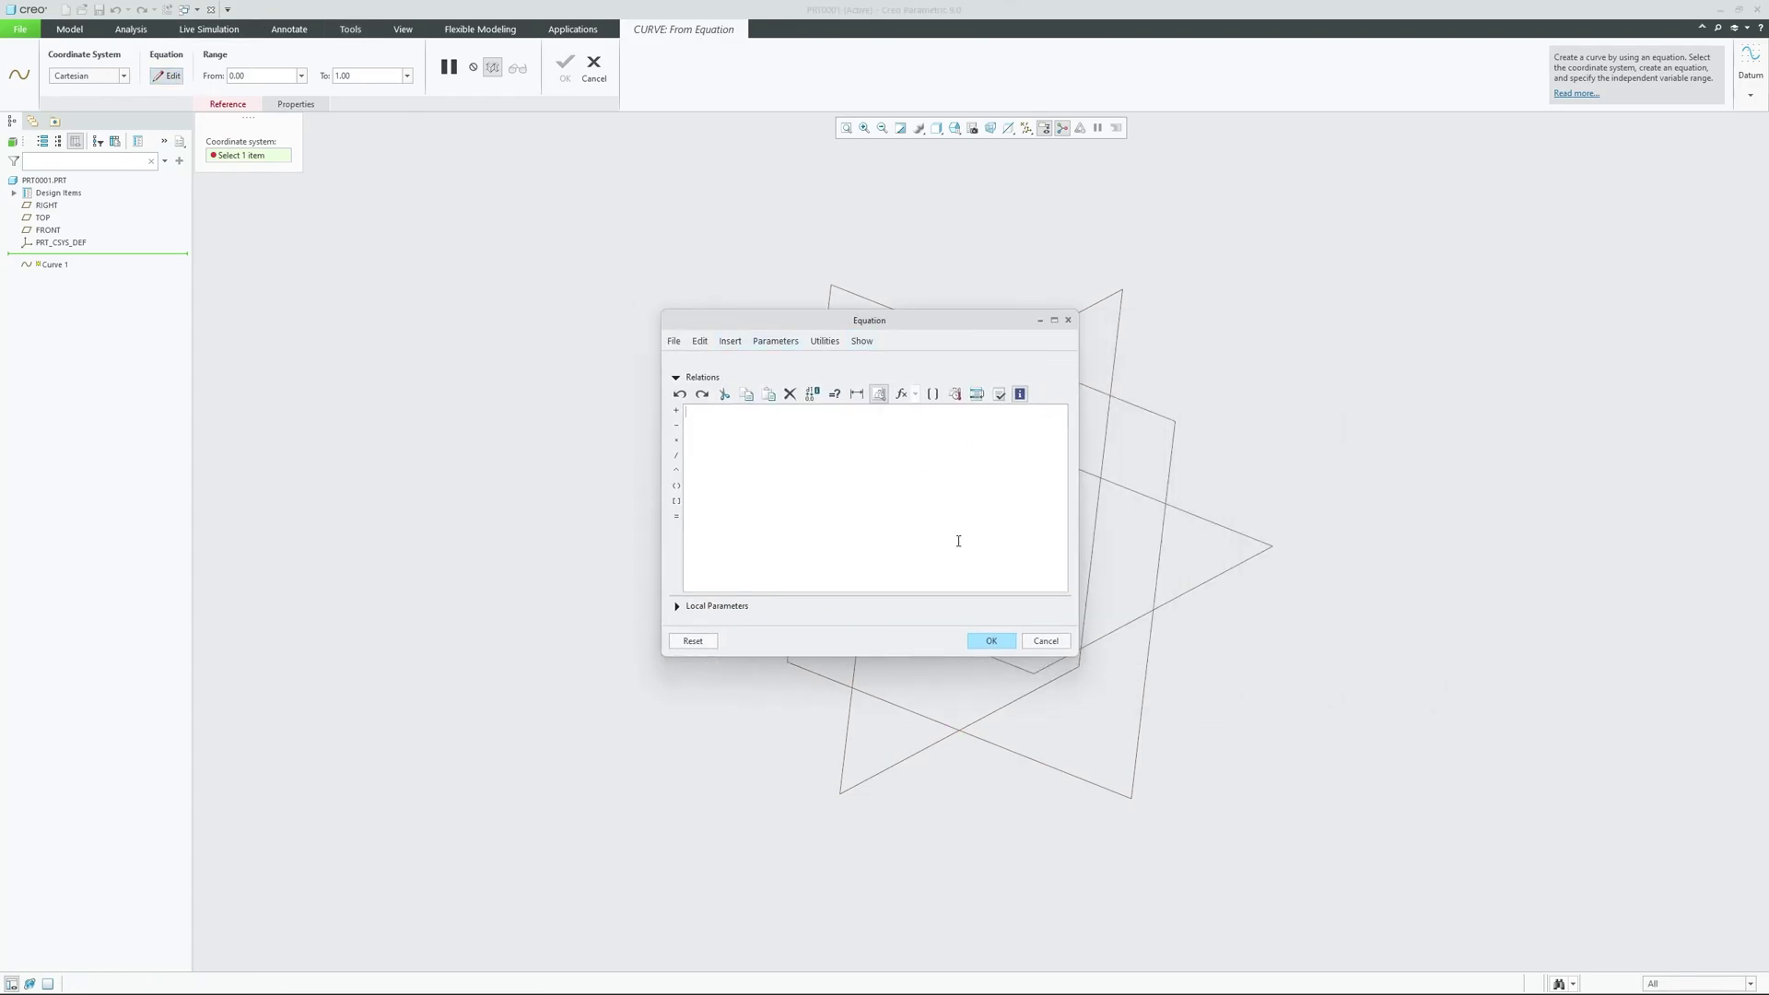
left_click(1045, 640)
left_click(889, 517)
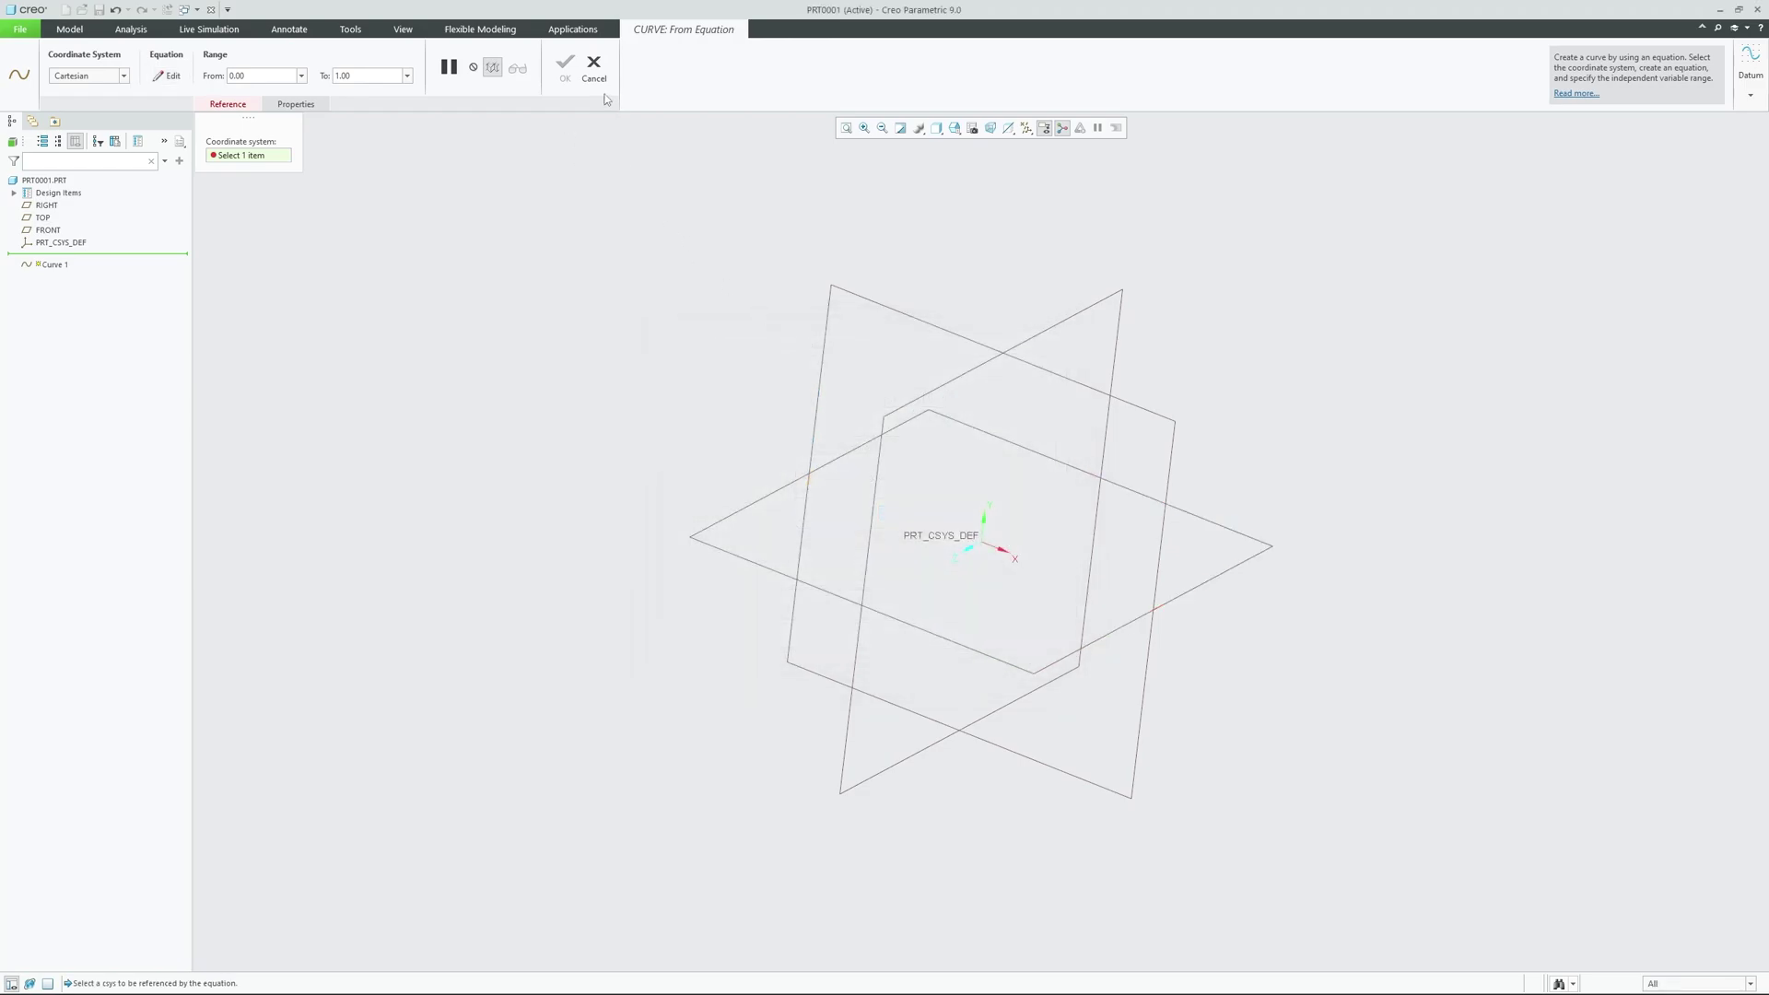
left_click(594, 66)
- Glance at the Datum curve options, then start an Offset Coordinate System datum point
left_click(374, 103)
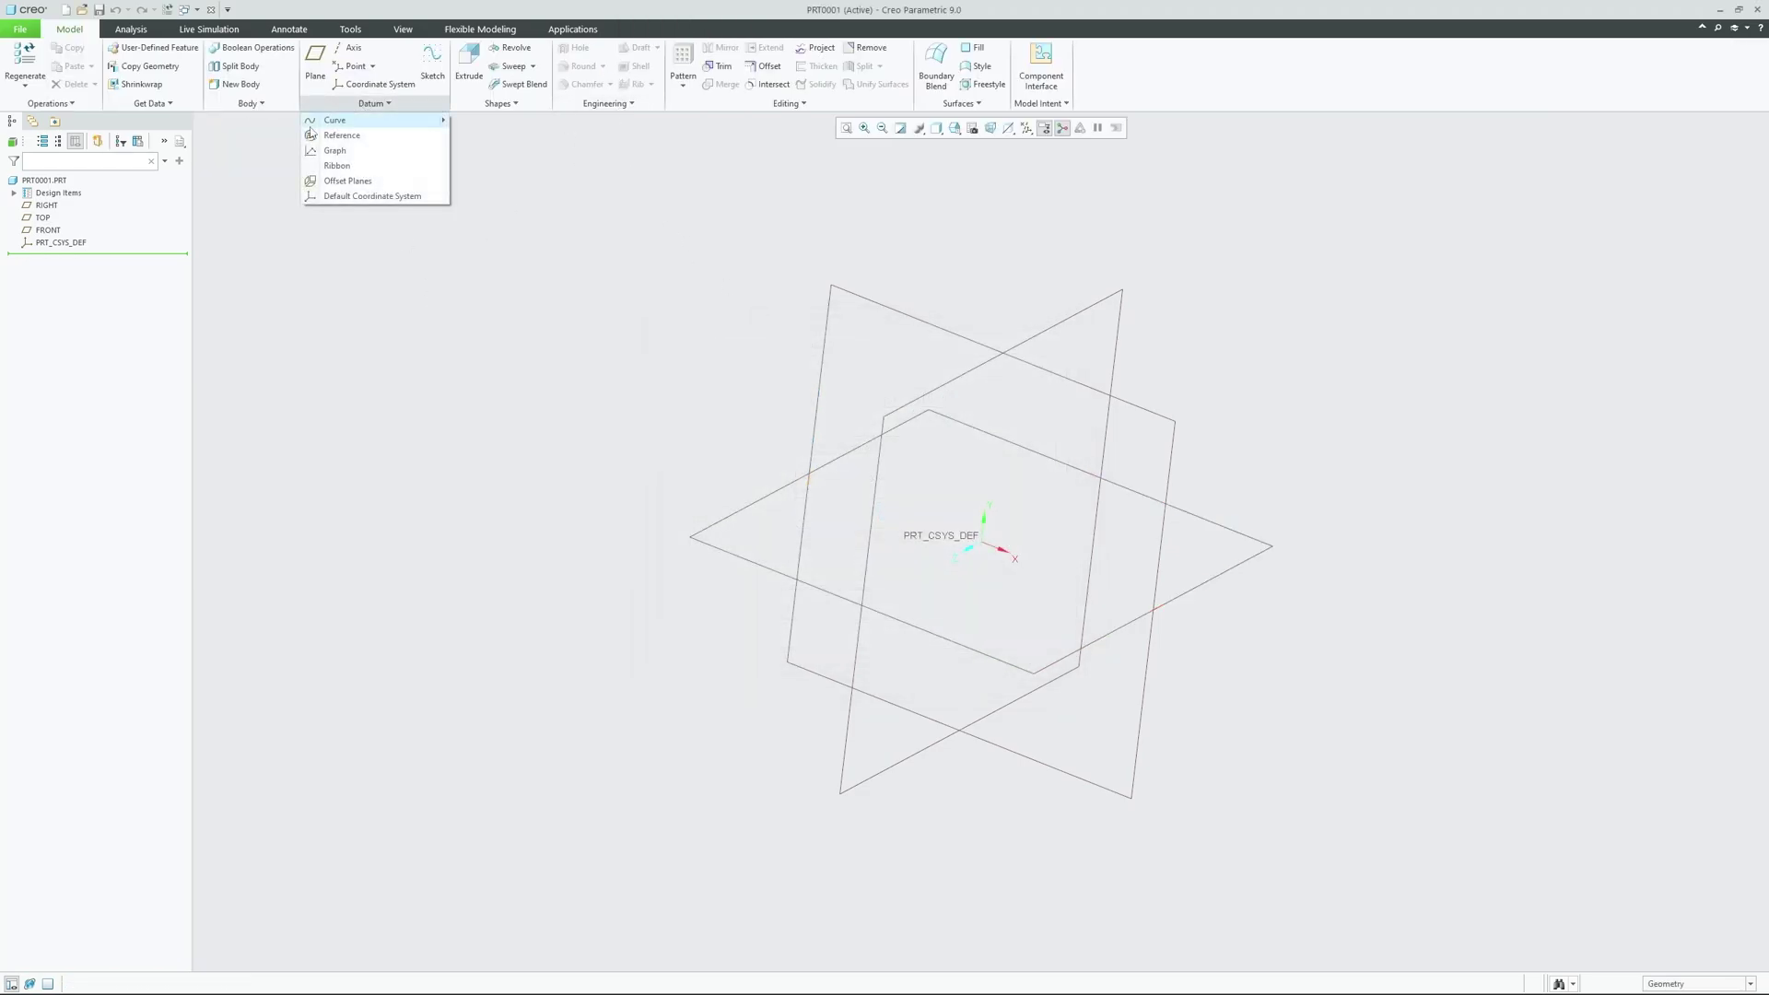
mouse_move(336, 120)
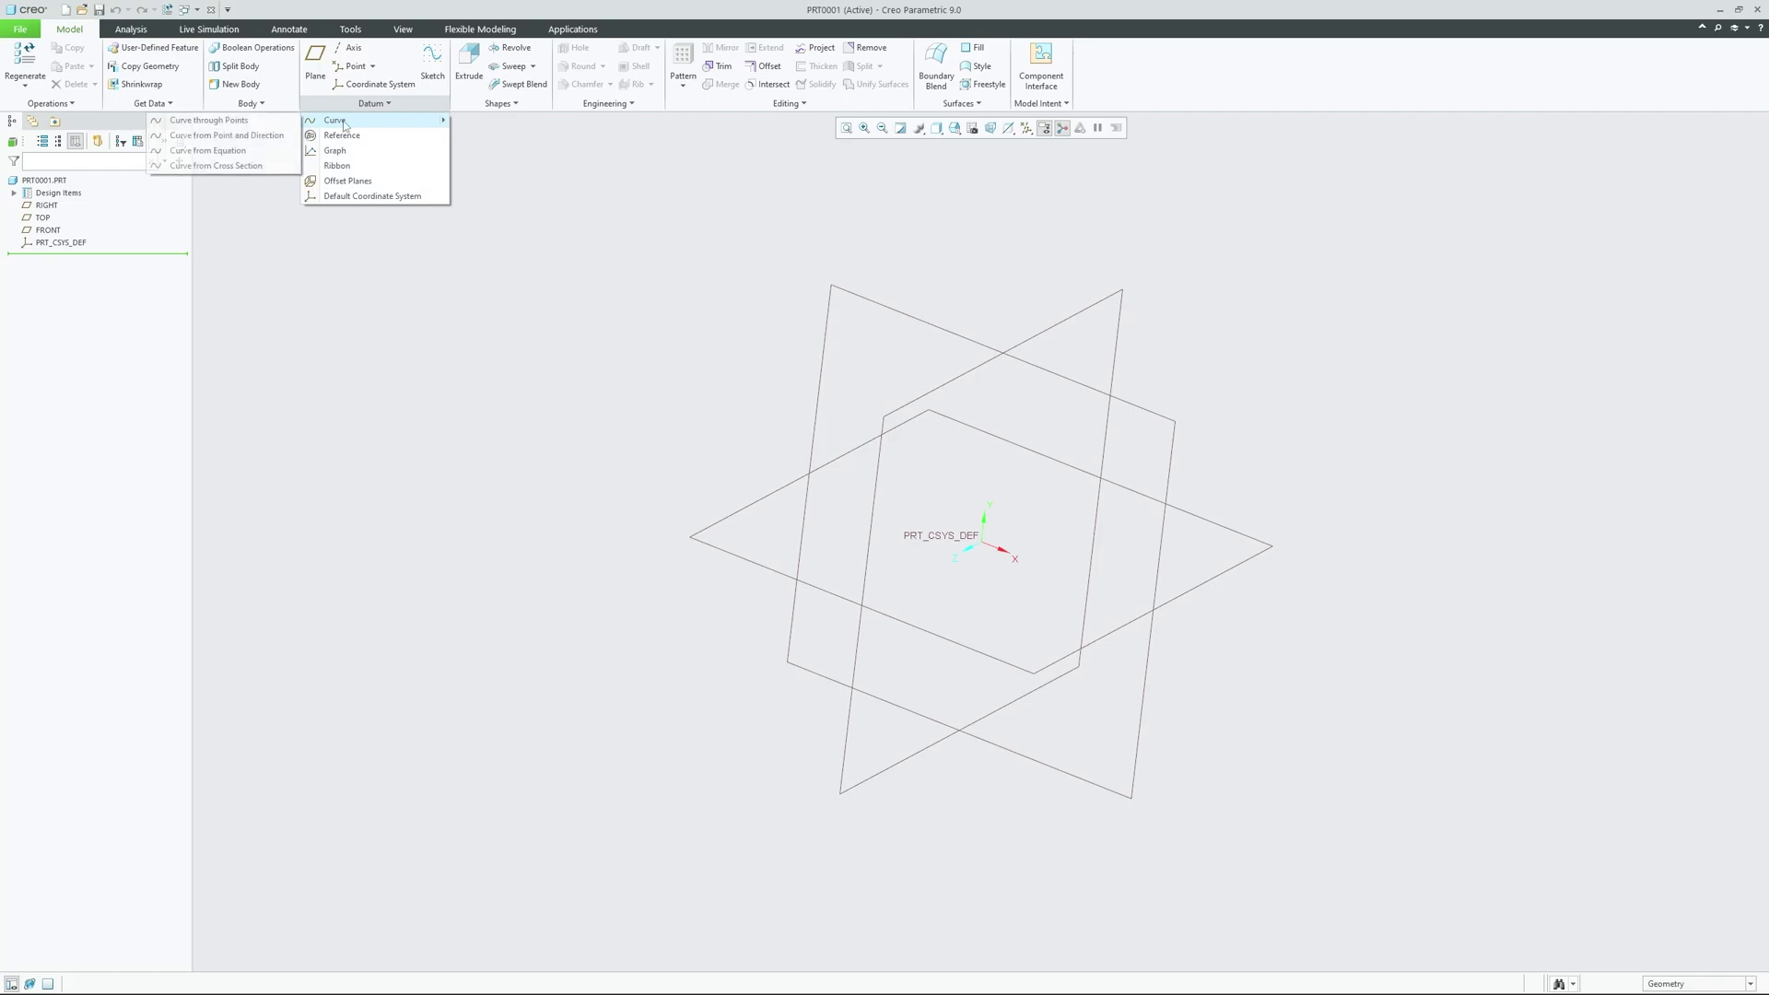
left_click(656, 235)
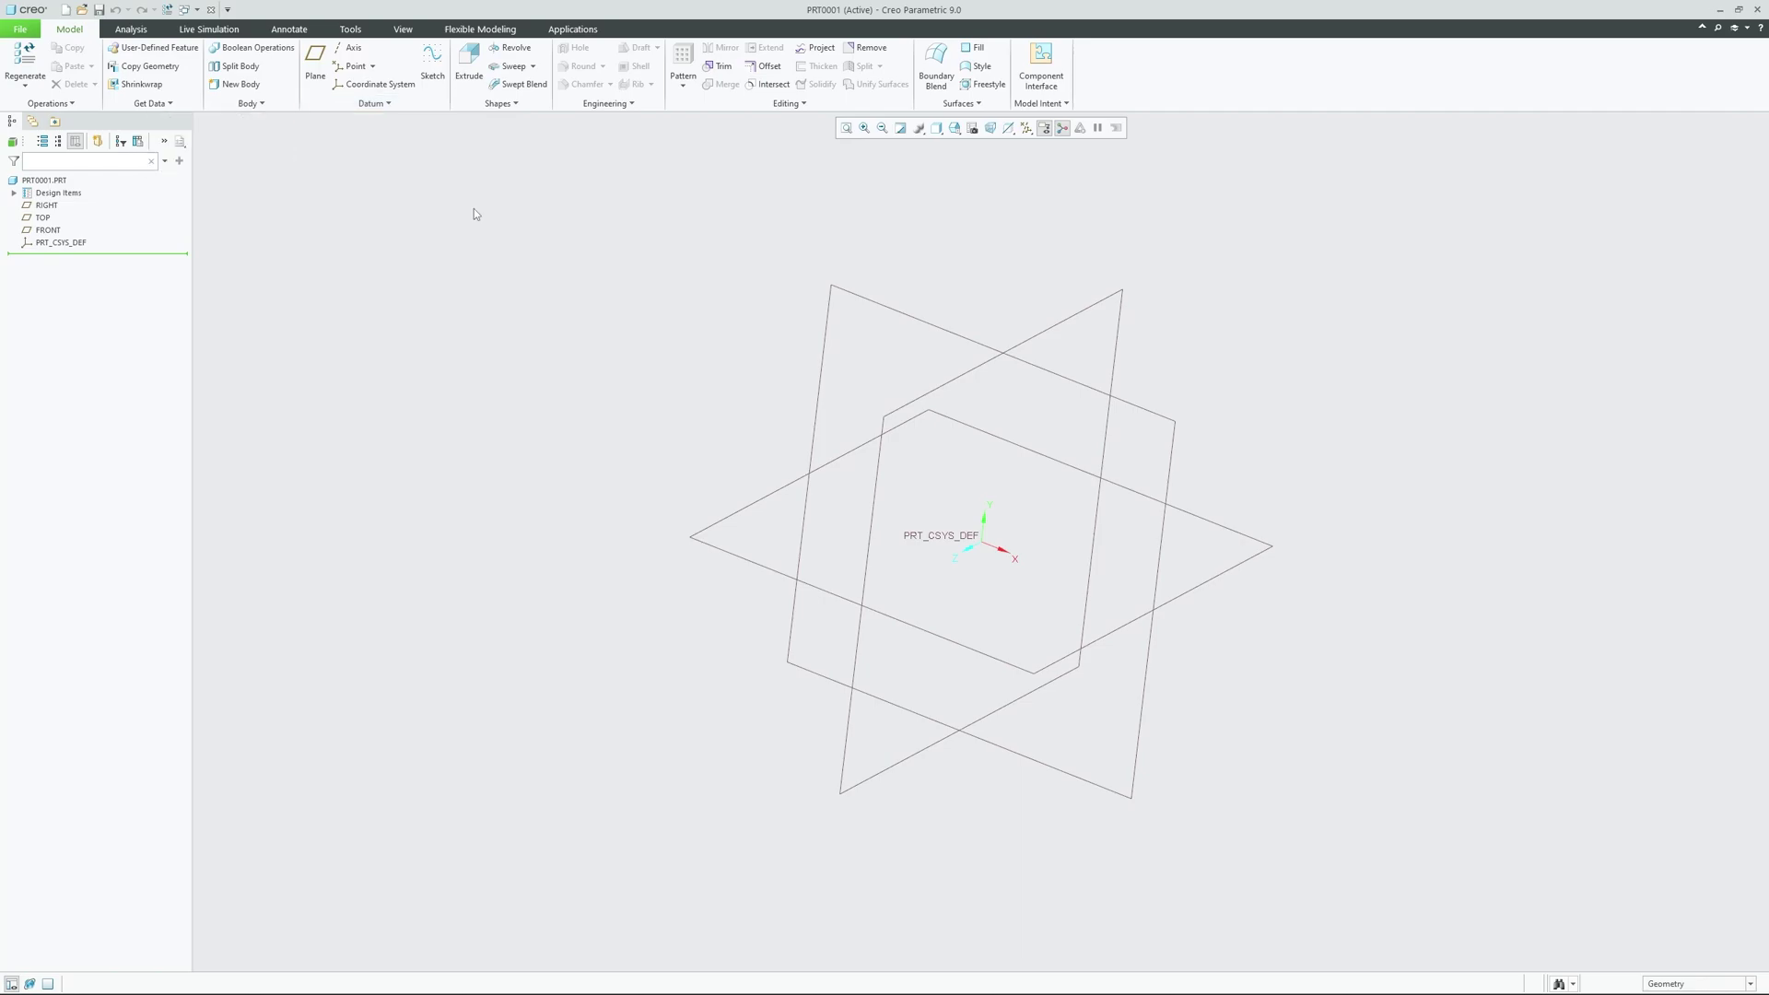
left_click(373, 67)
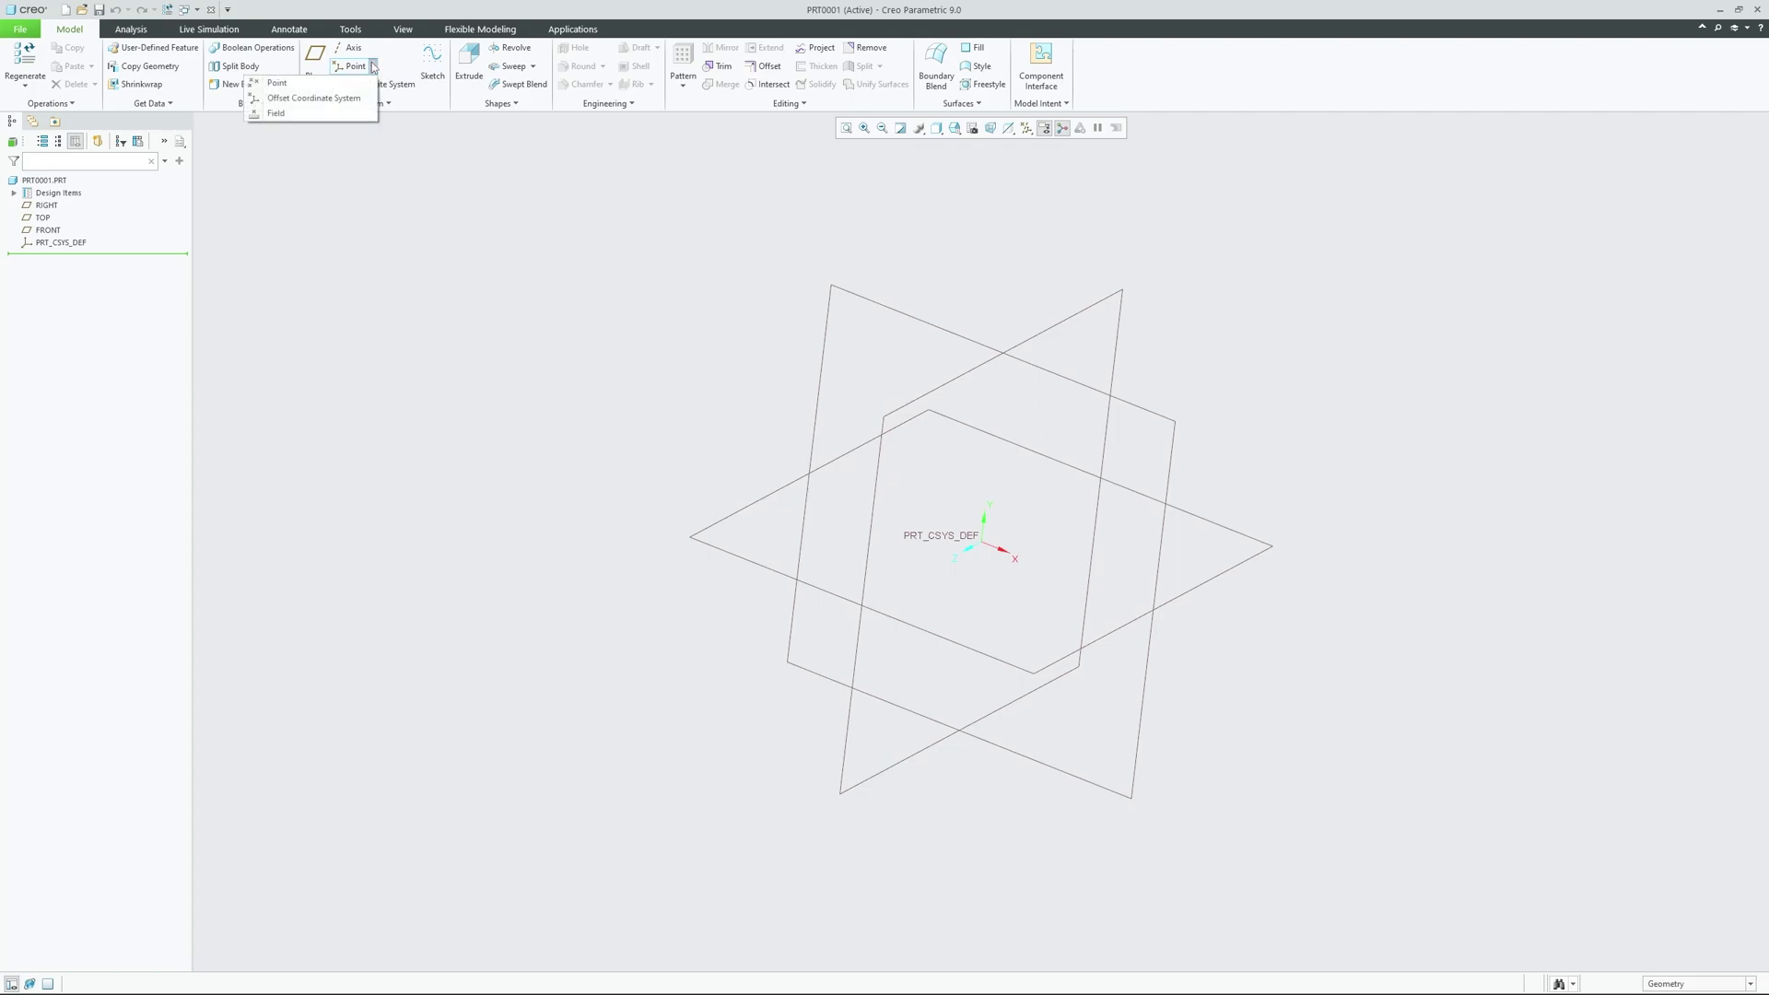
left_click(321, 98)
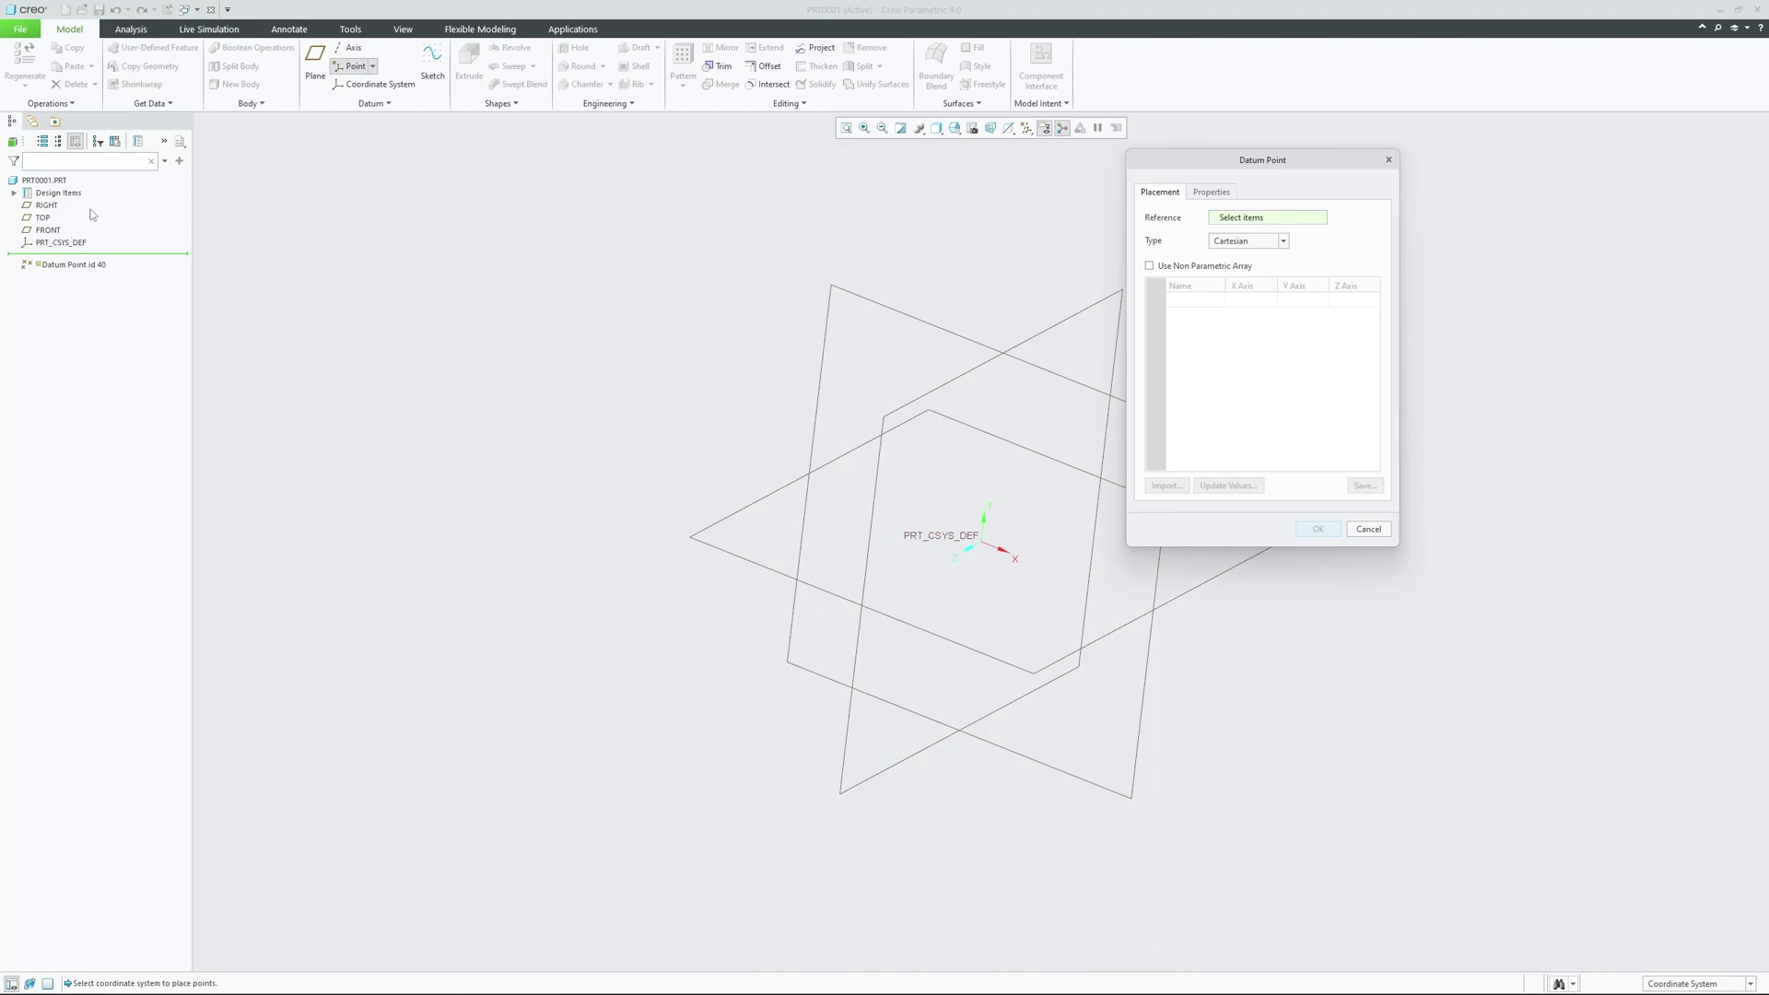
- Reference PRT_CSYS_DEF with Cartesian coordinates and add the first point to the table
left_click(69, 243)
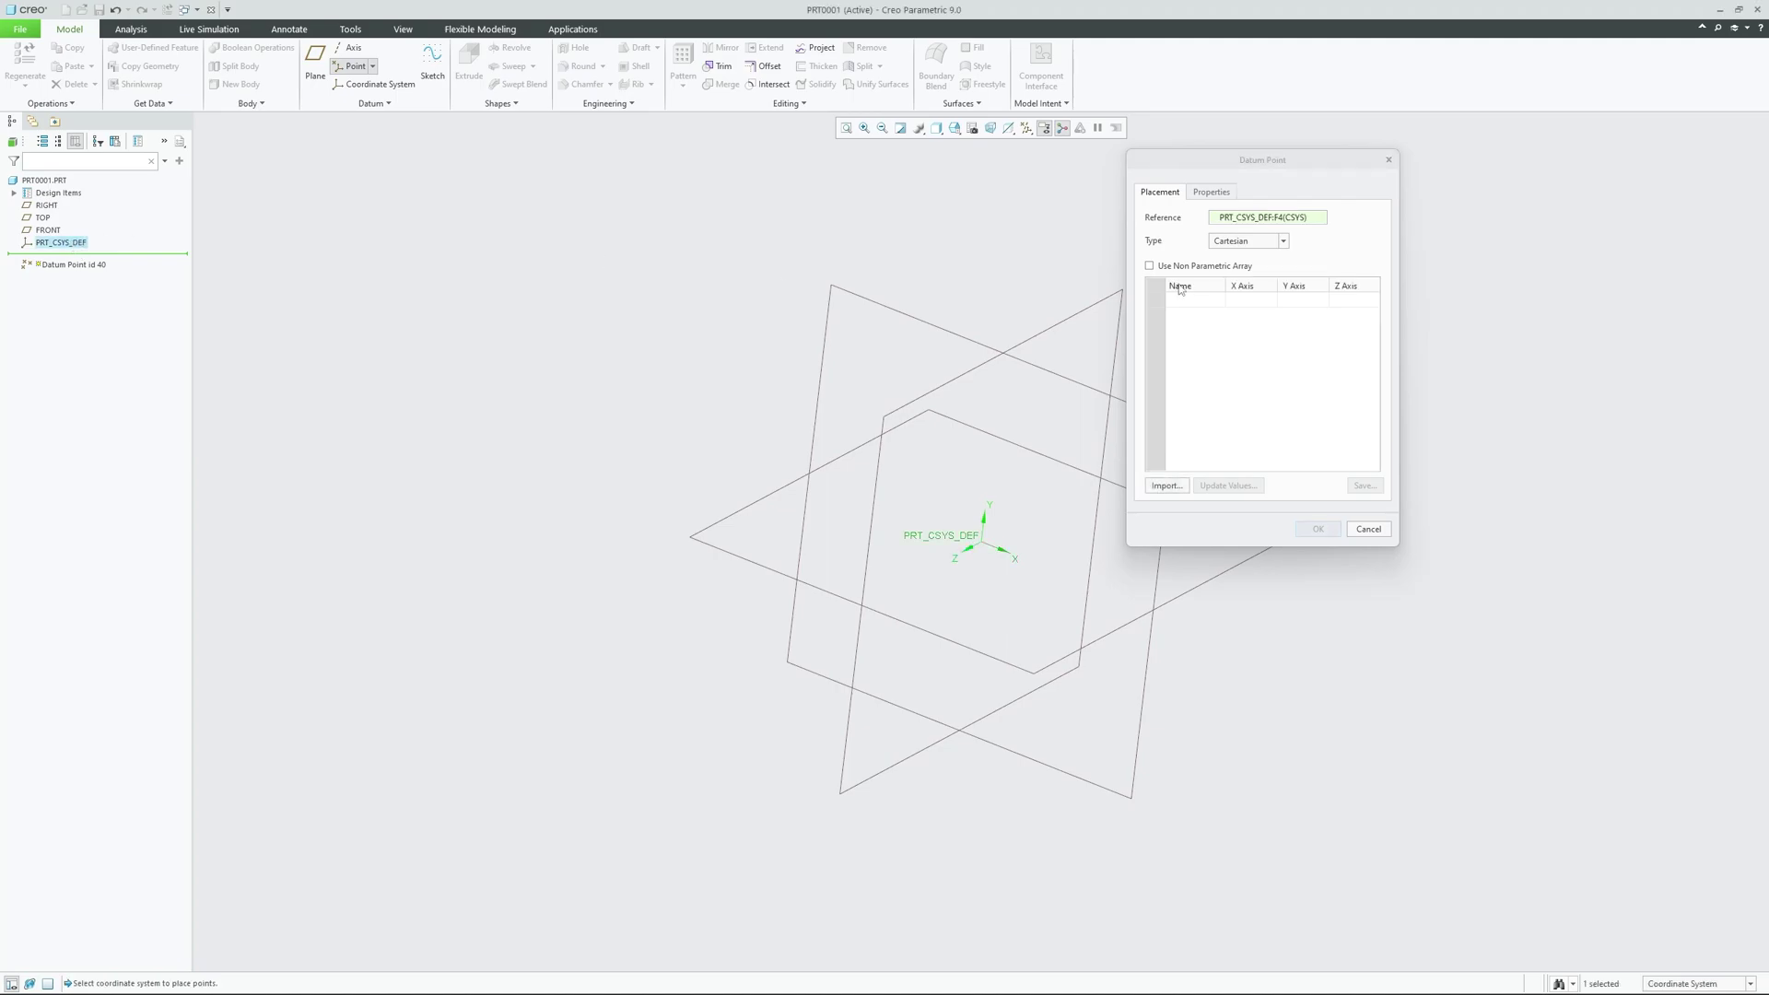
left_click_drag(1273, 171, 1434, 177)
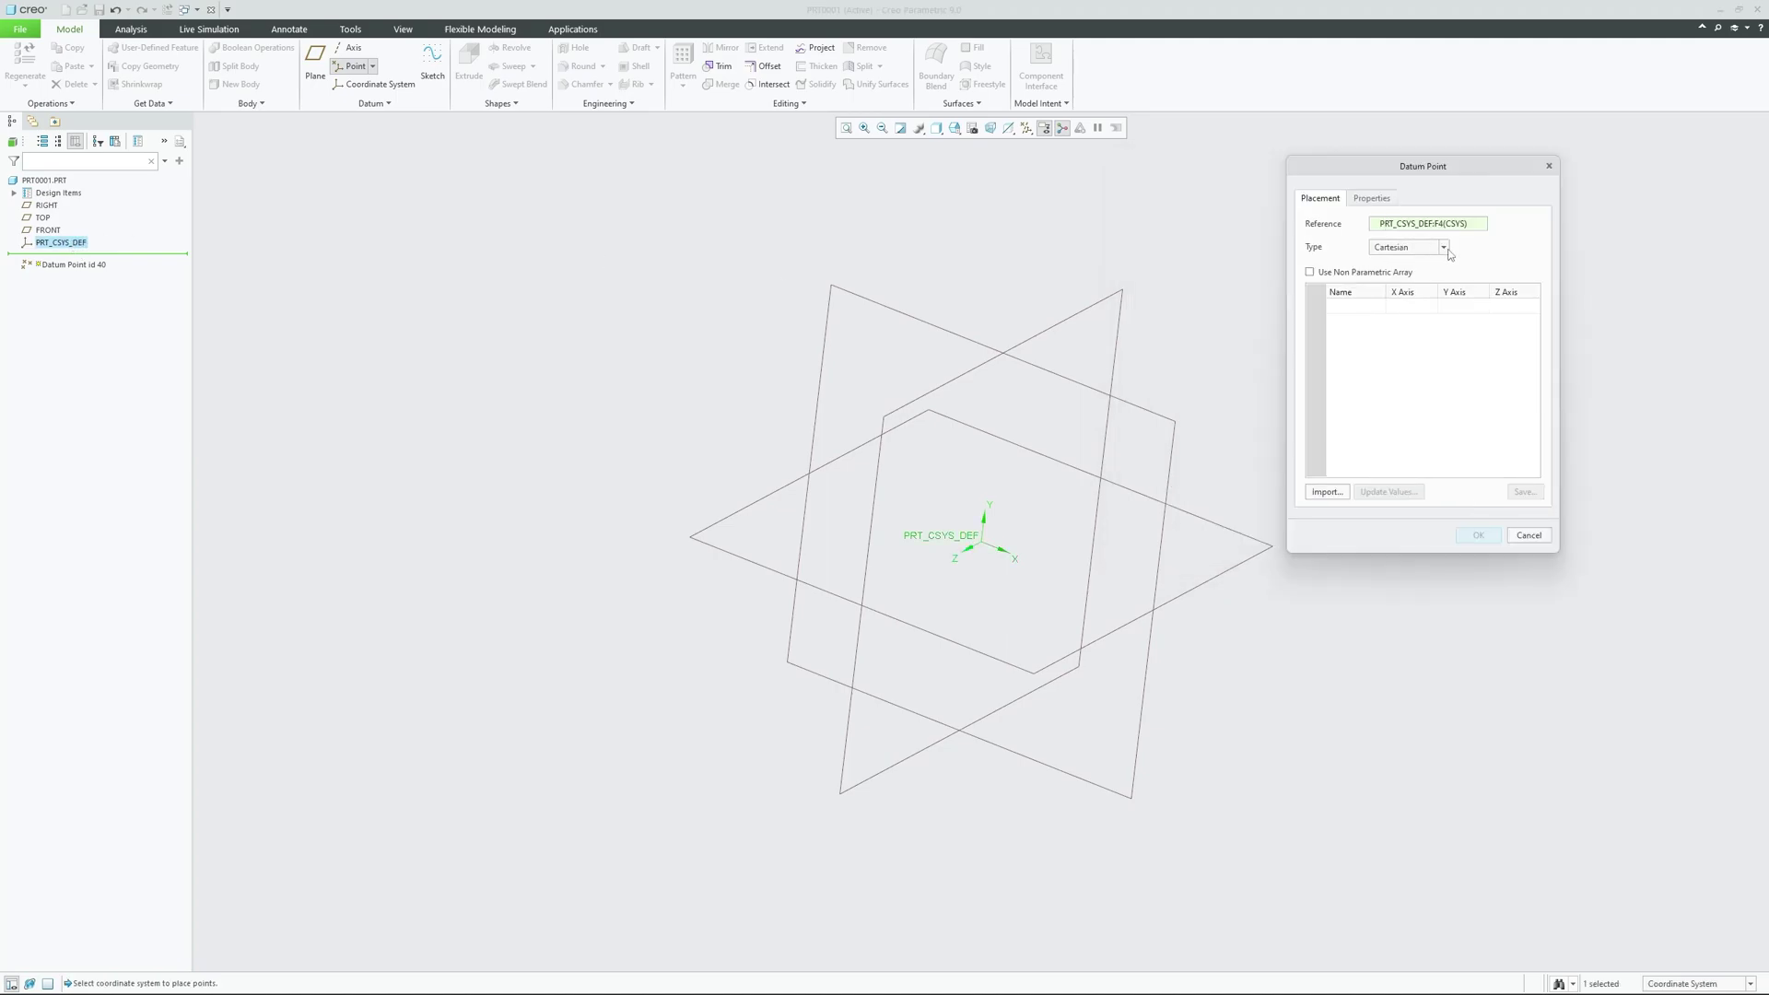
left_click(1436, 249)
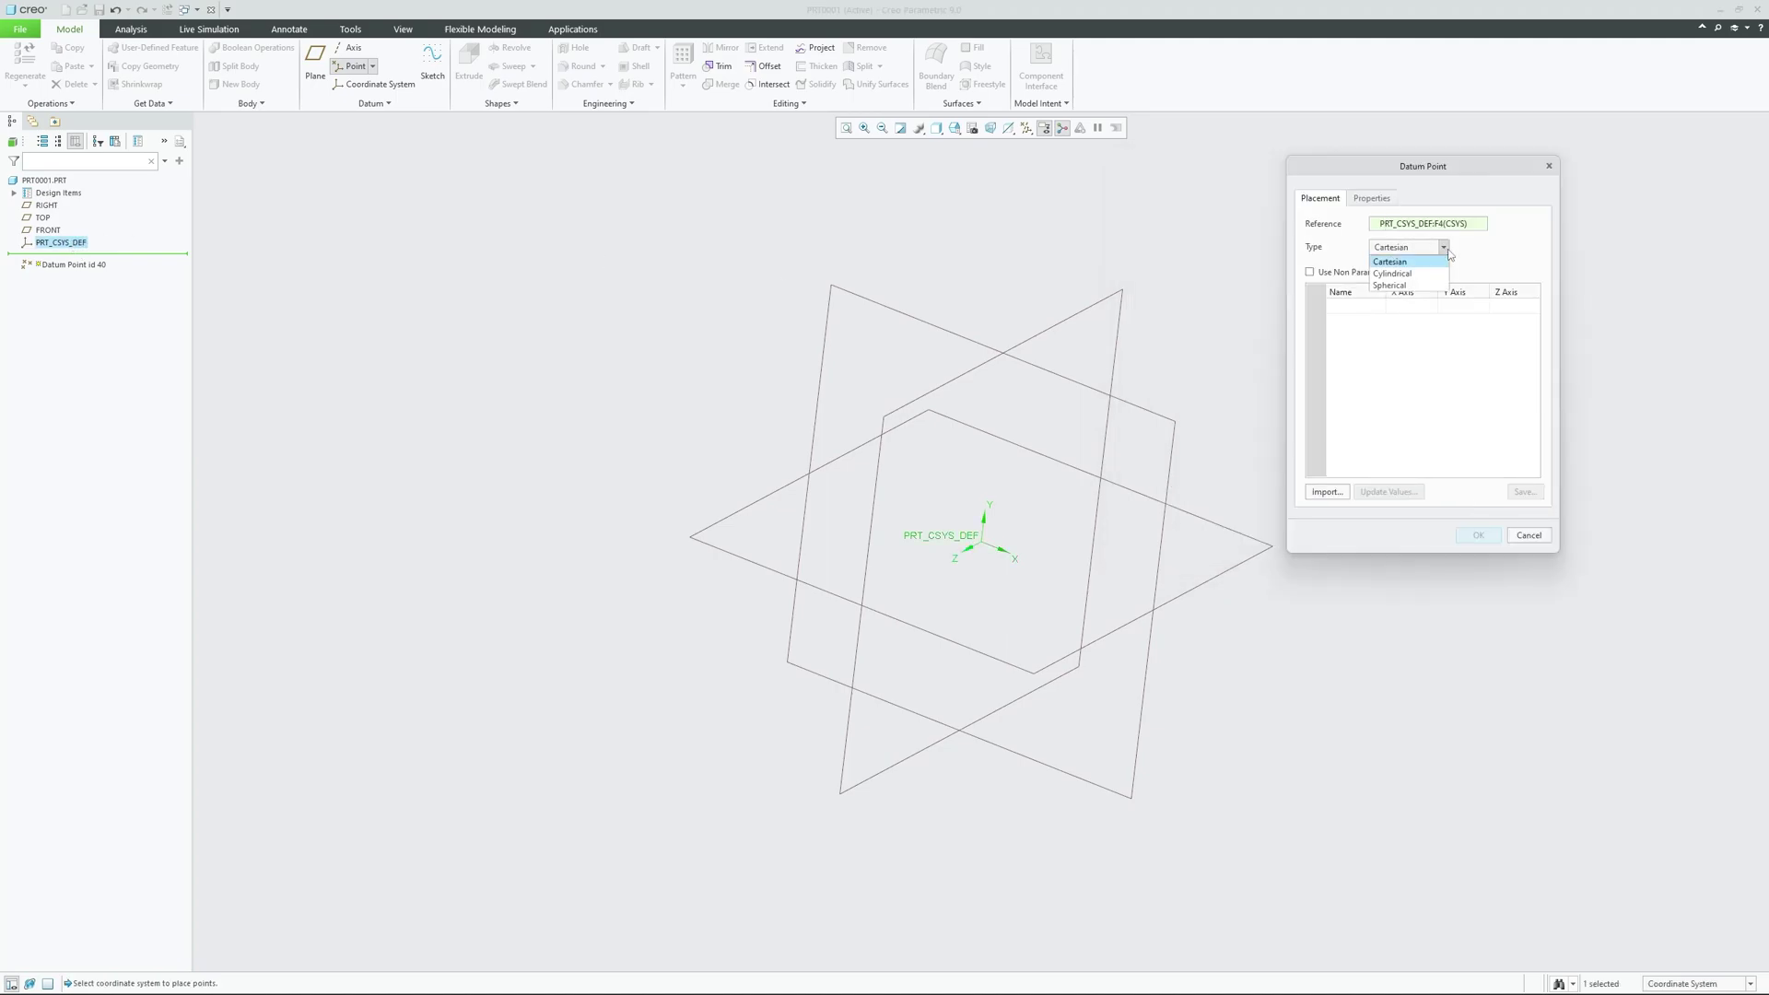
left_click(1400, 264)
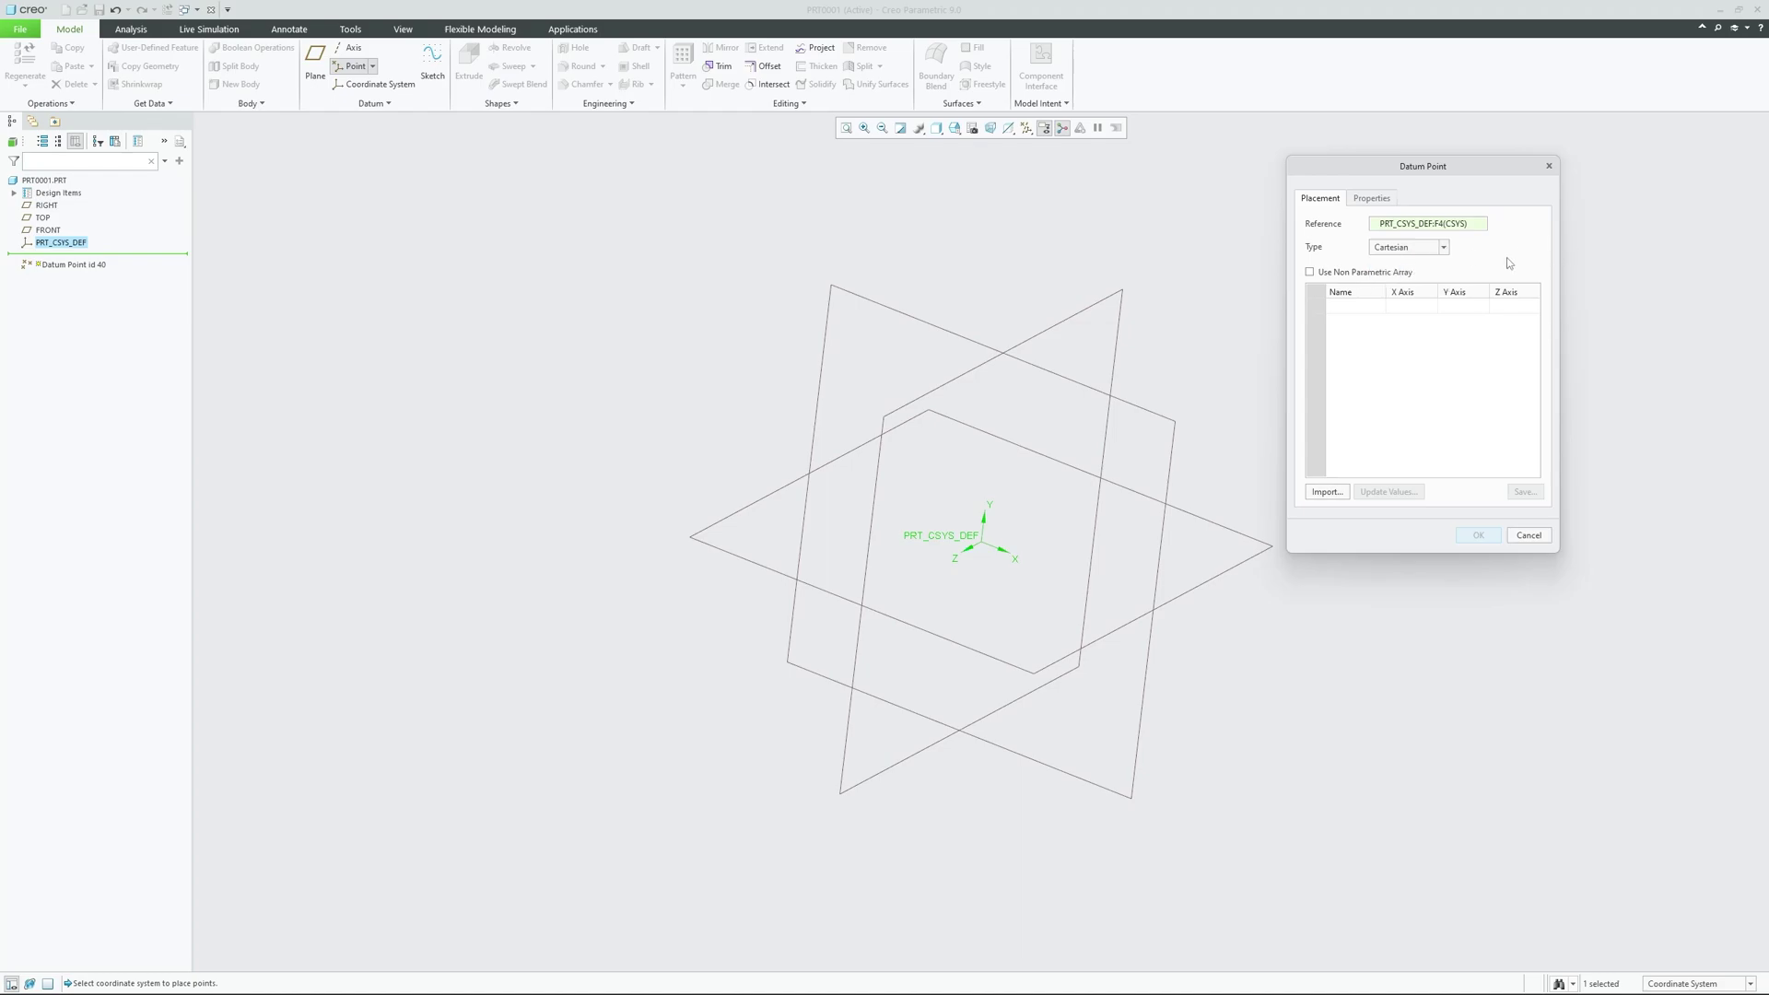
left_click(1416, 310)
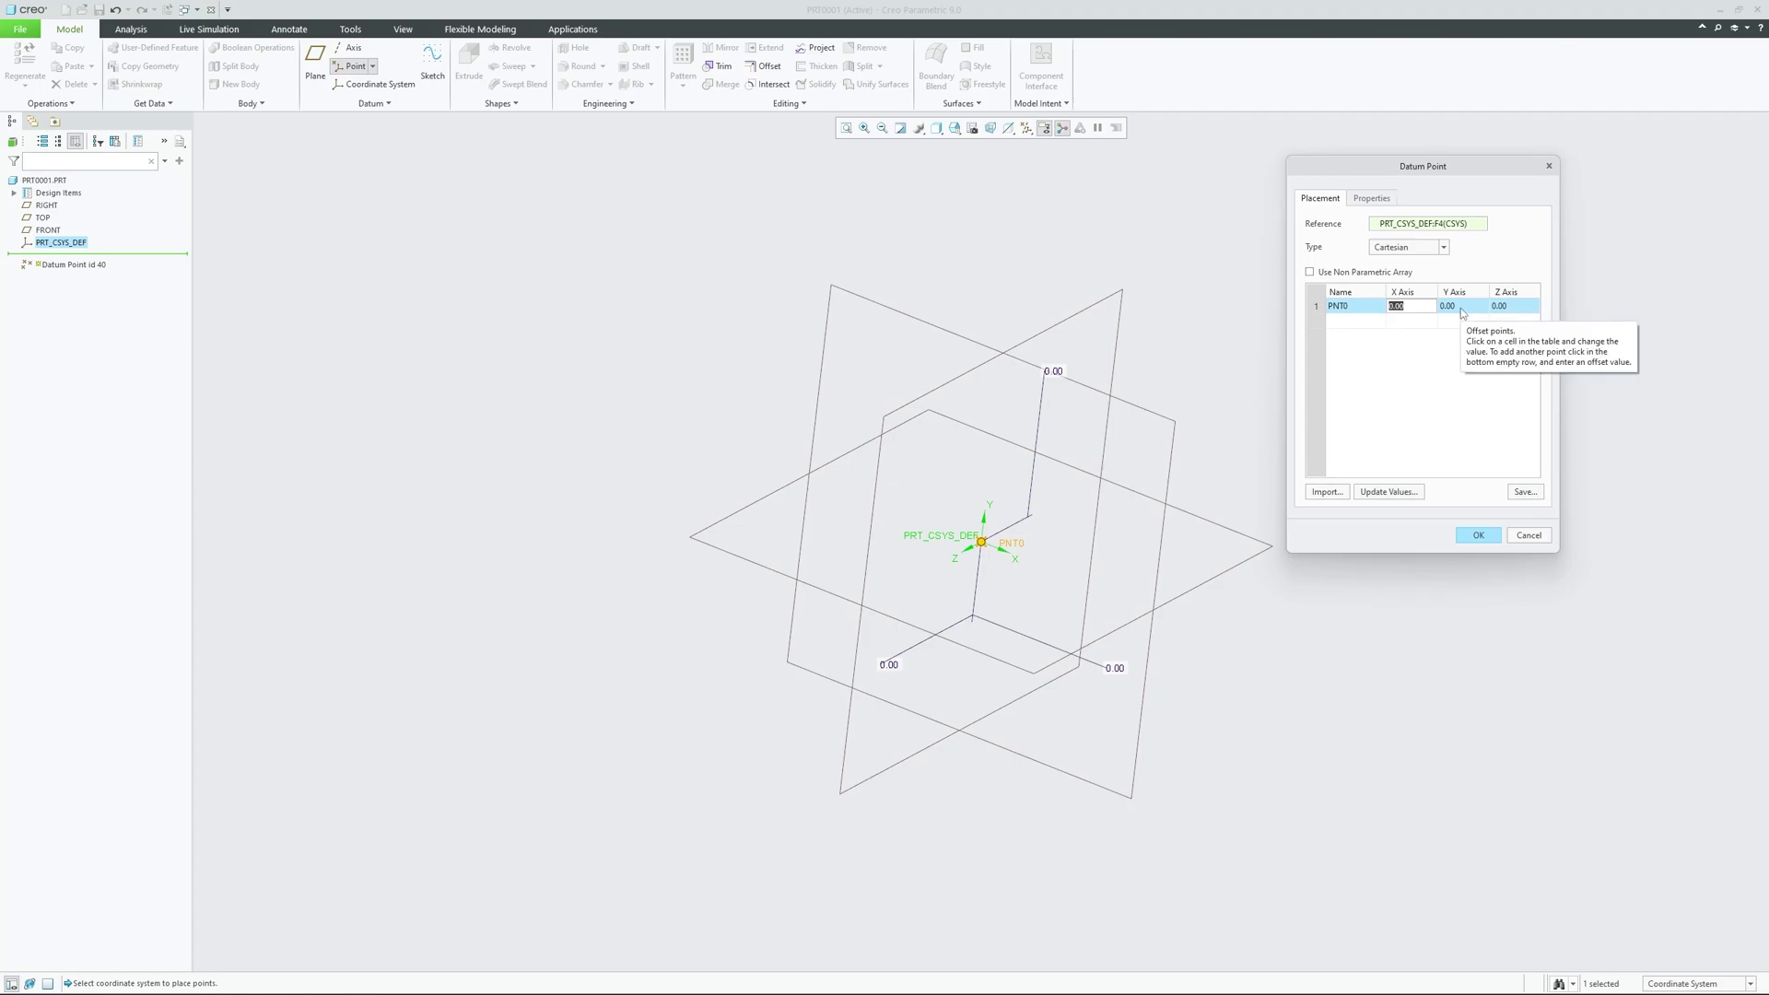
- Enter PNT0's offsets: X 45, Y 2, Z 236
type("45")
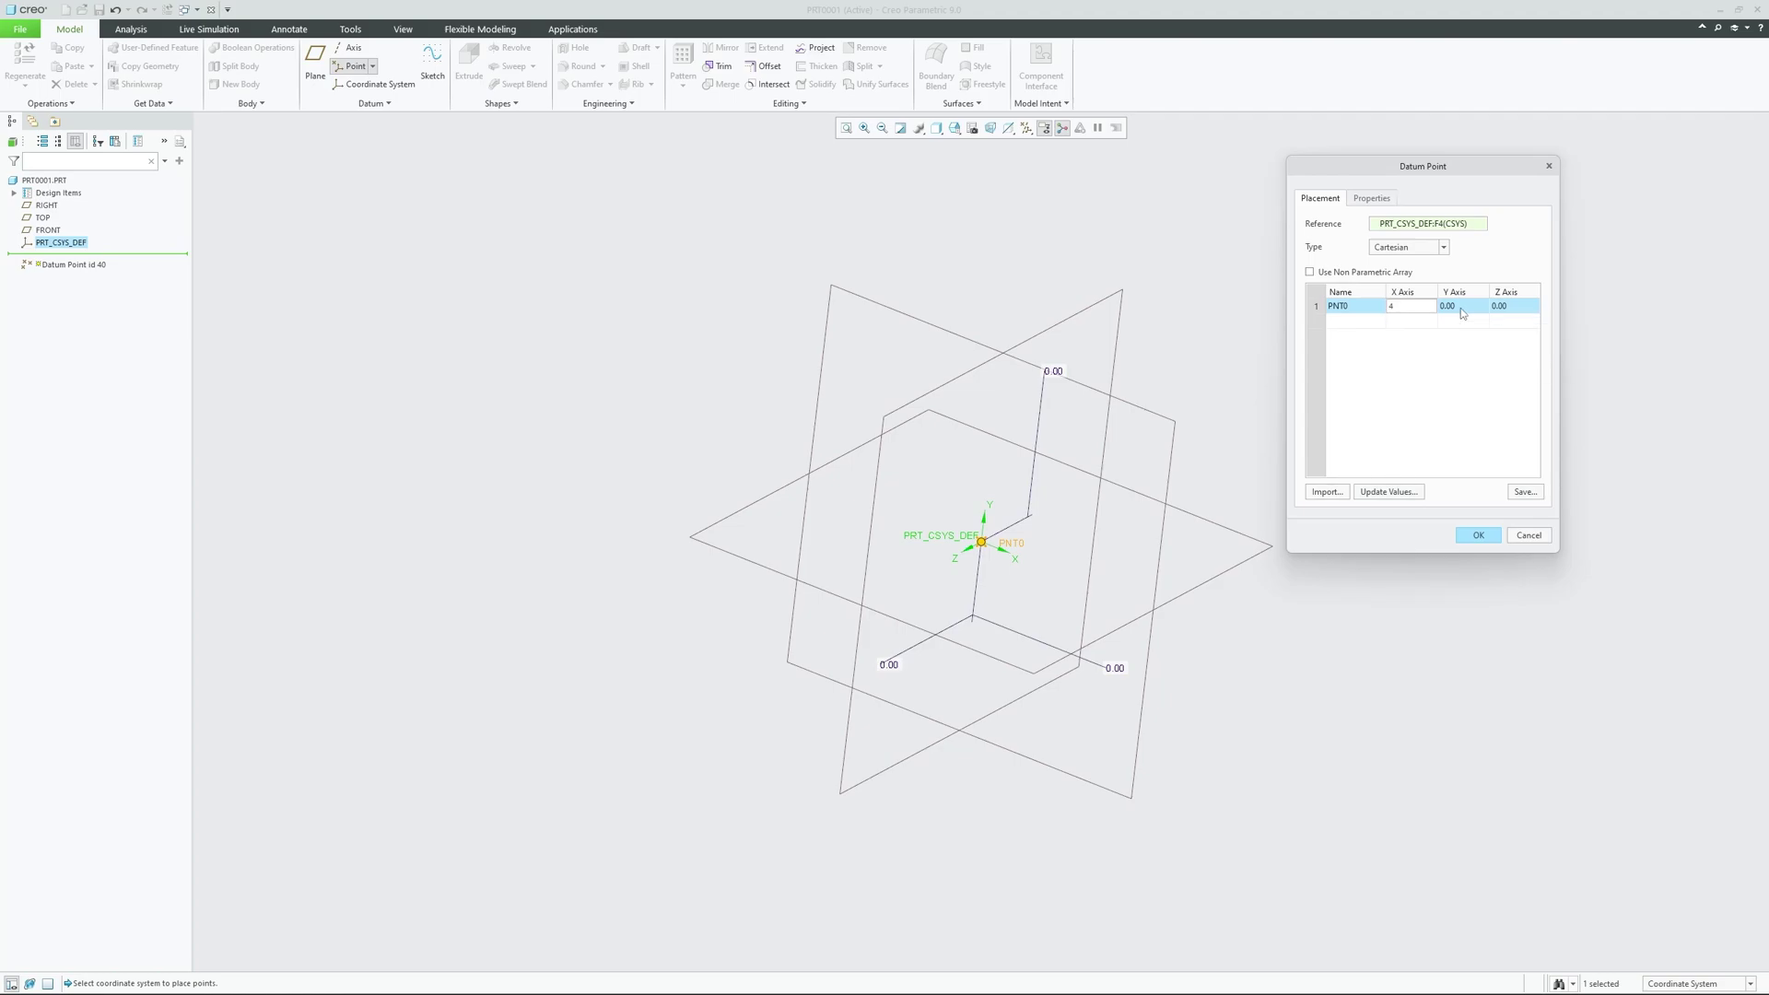
left_click(1462, 308)
type("2")
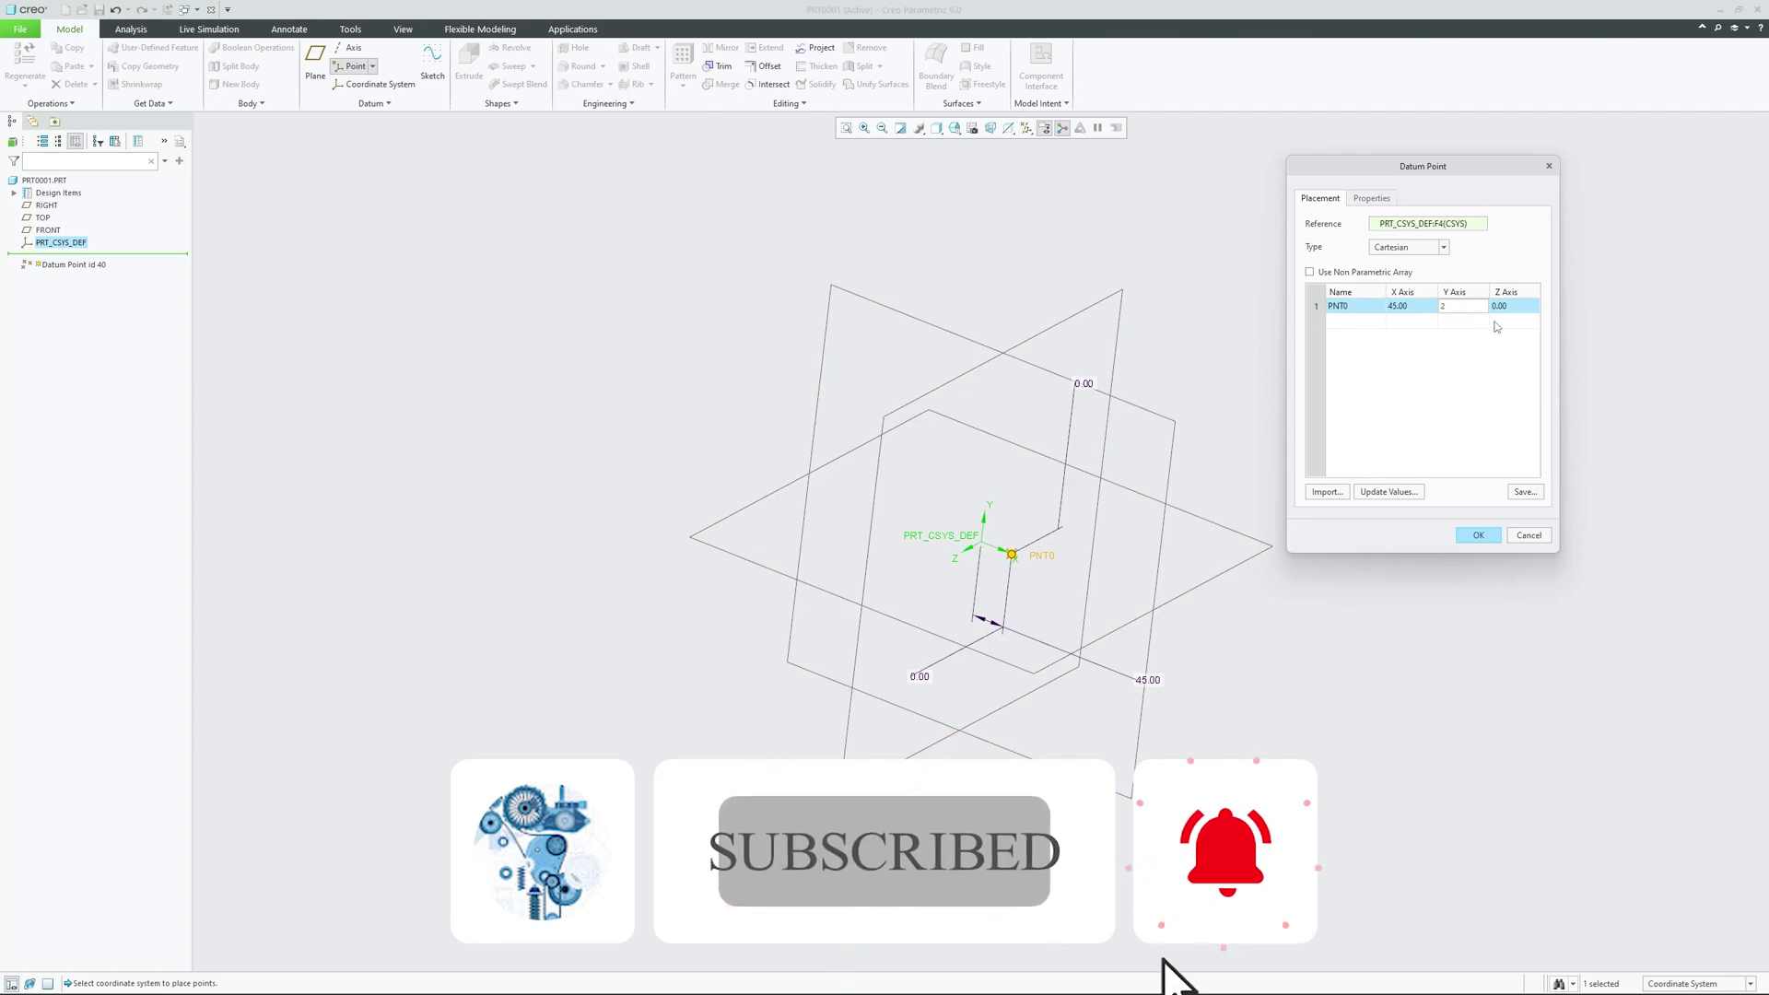
key("Tab")
type("236")
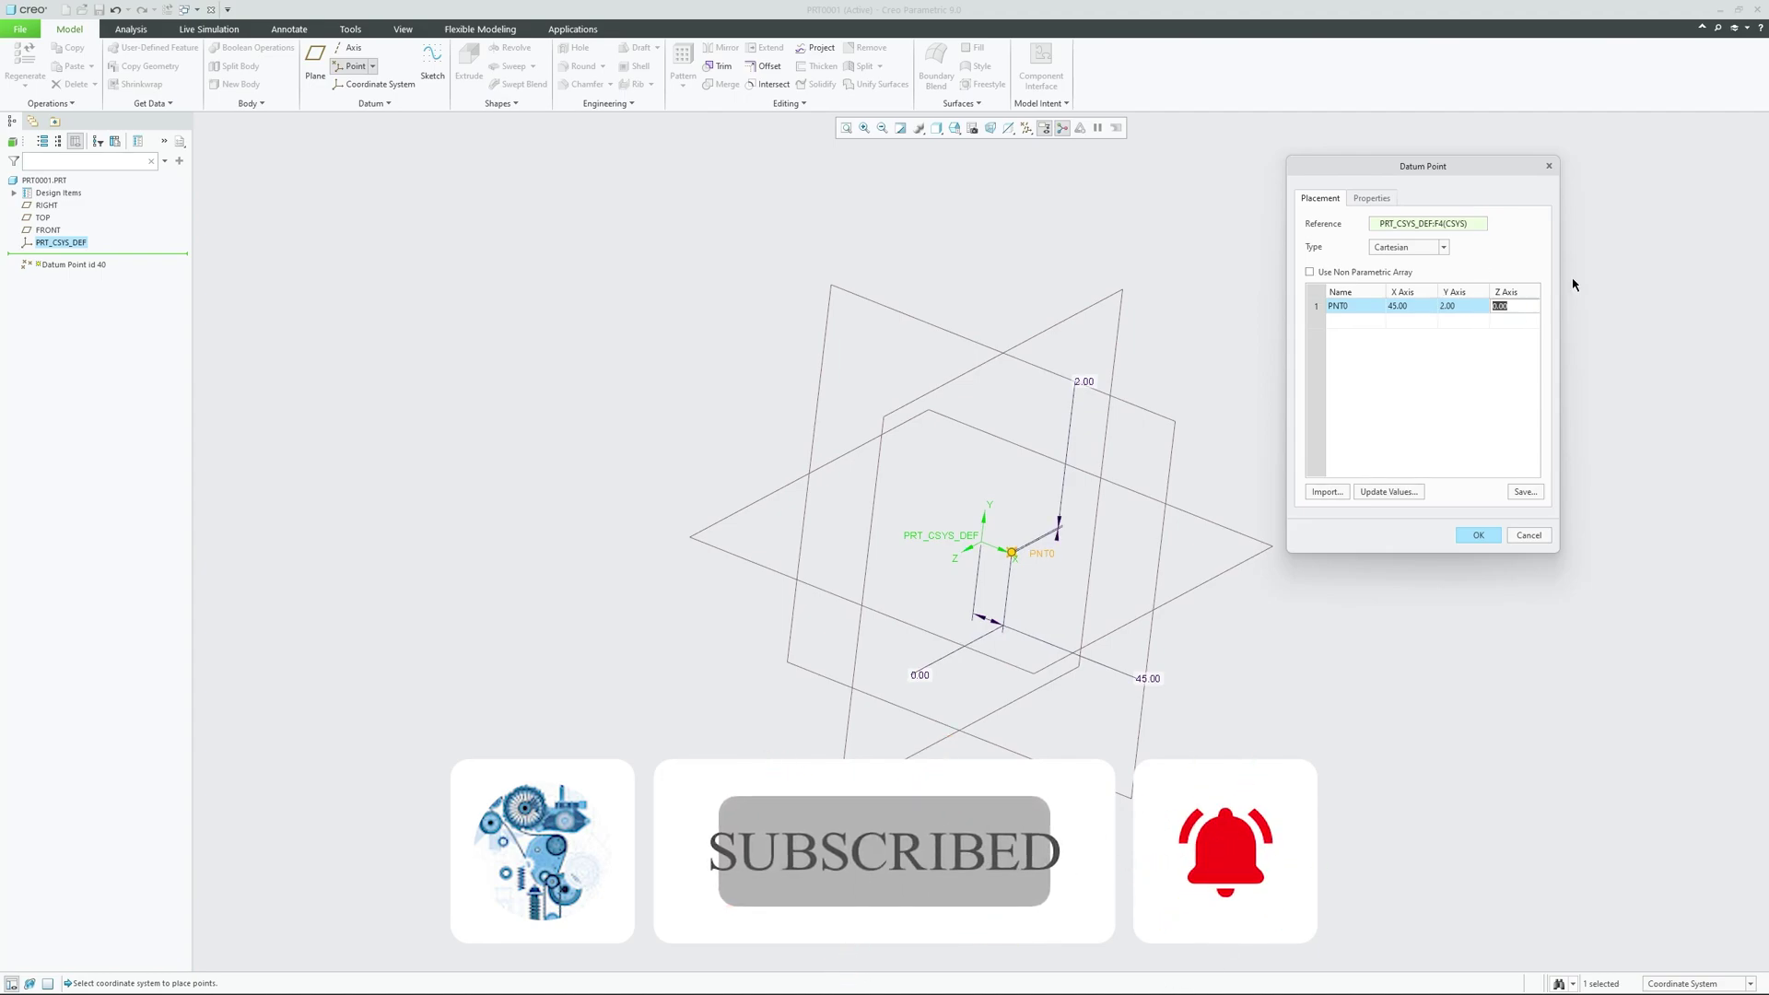
key("Tab")
- Enter 45 for PNT1, then give PNT2 X 7 and Y -8
type("4")
key("Tab")
type("5")
key("Tab")
type("5")
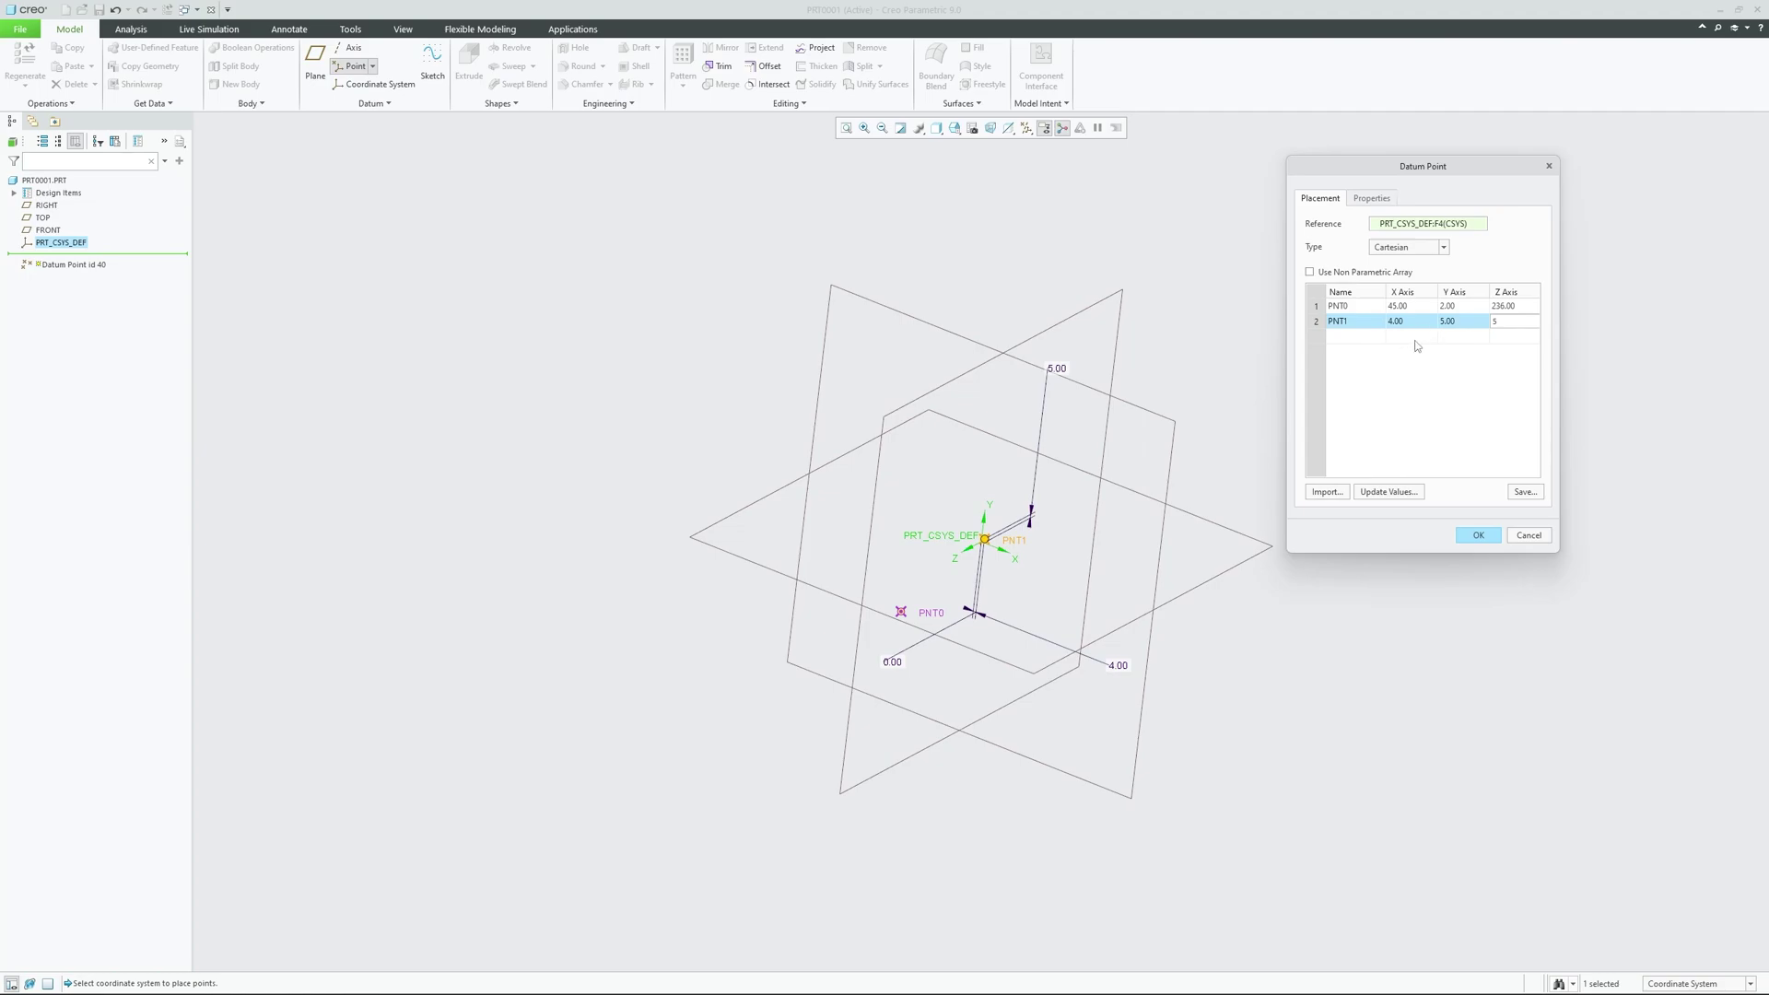
key("Tab")
type("7")
key("Tab")
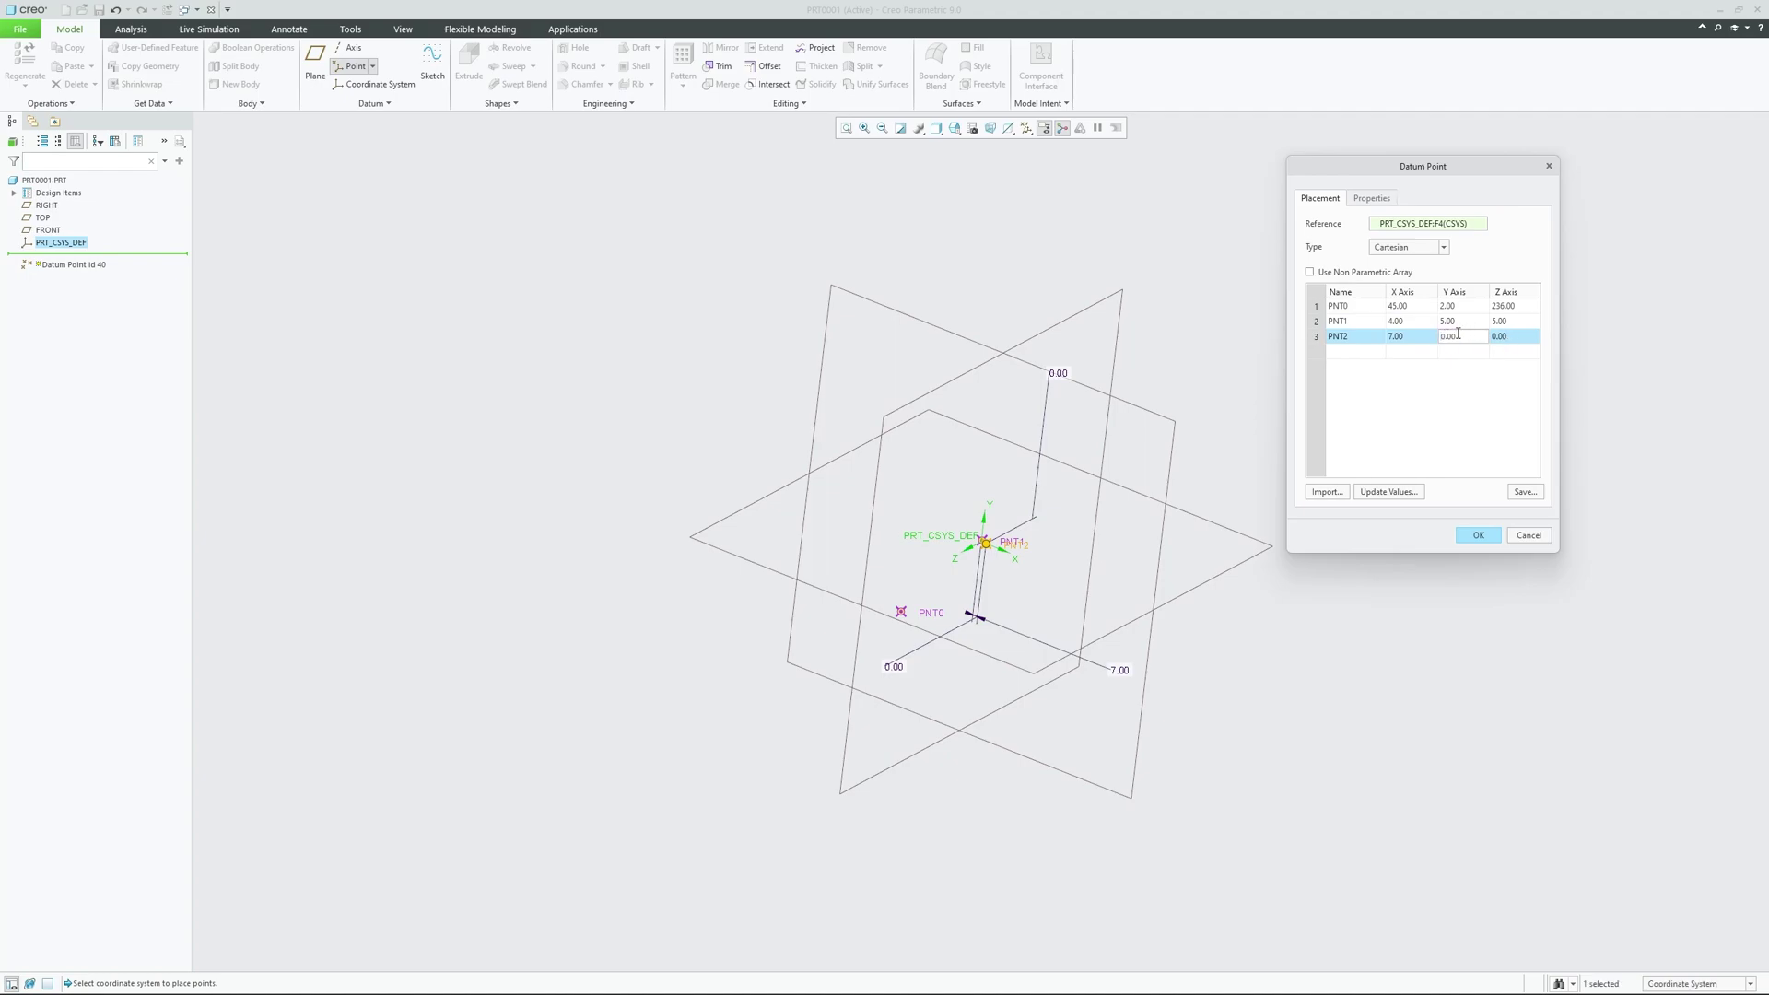
type("-8")
key("Tab")
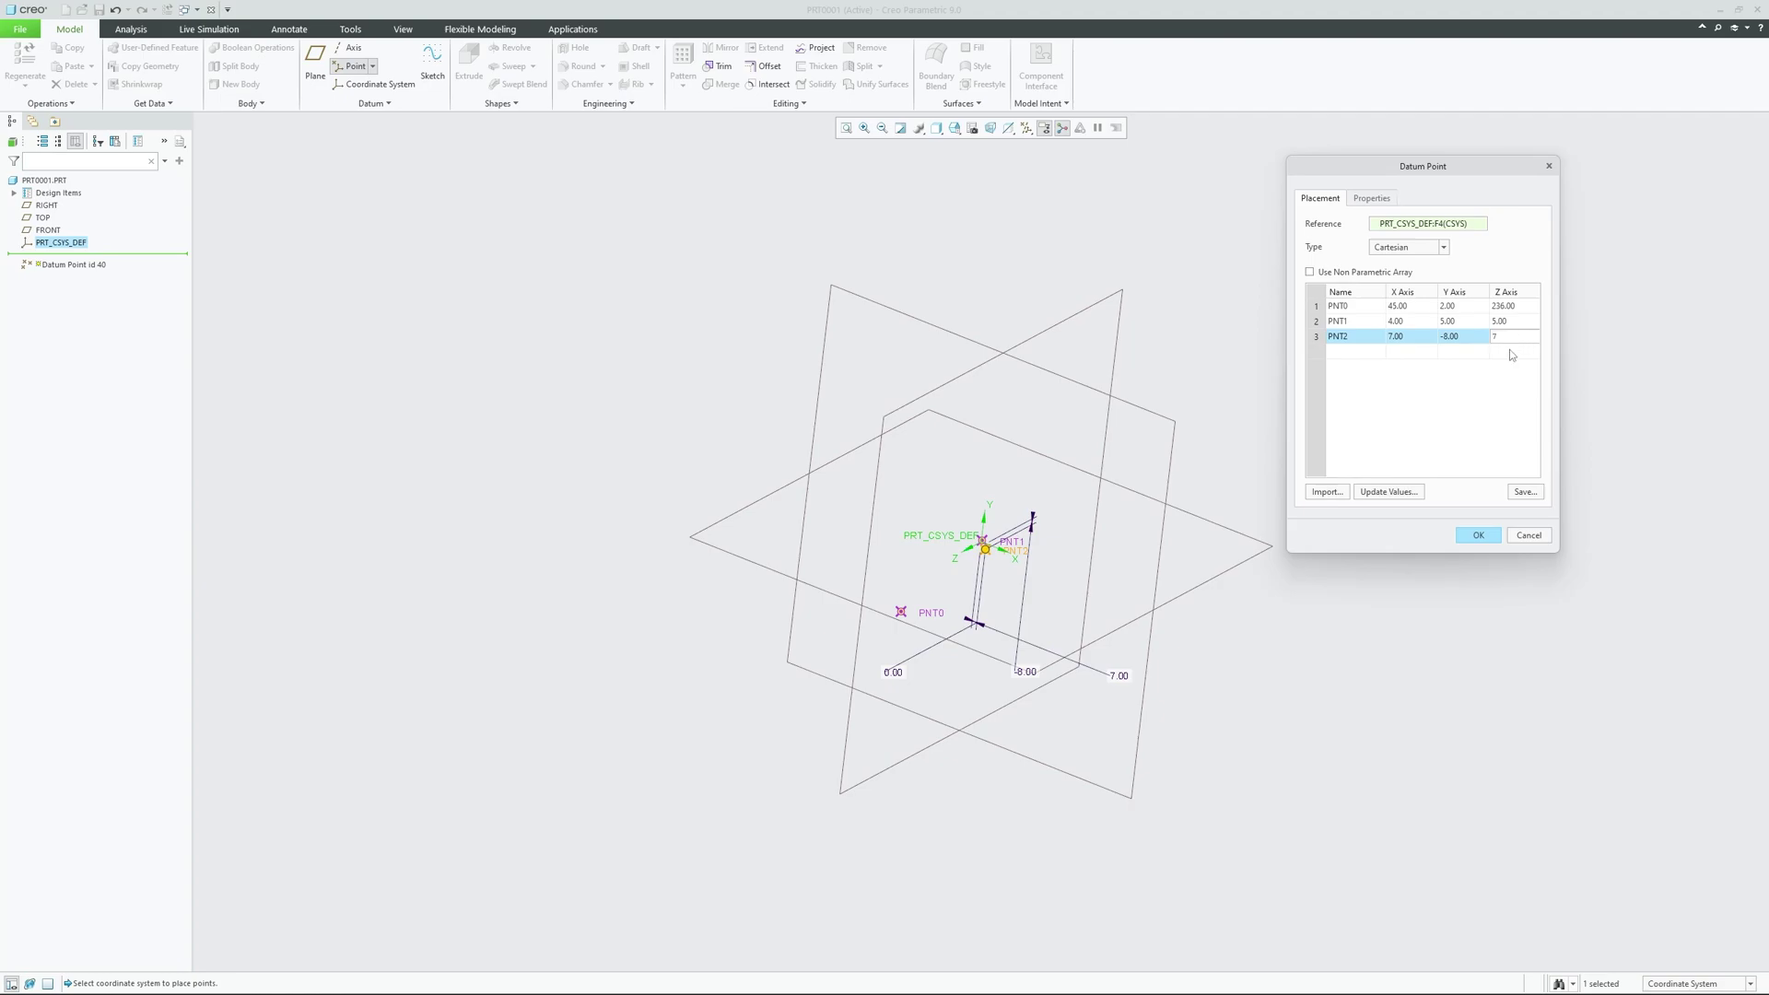
- Finish the three datum points and orbit the model to a diagonal view
left_click(1509, 350)
left_click(1478, 535)
left_click(1056, 450)
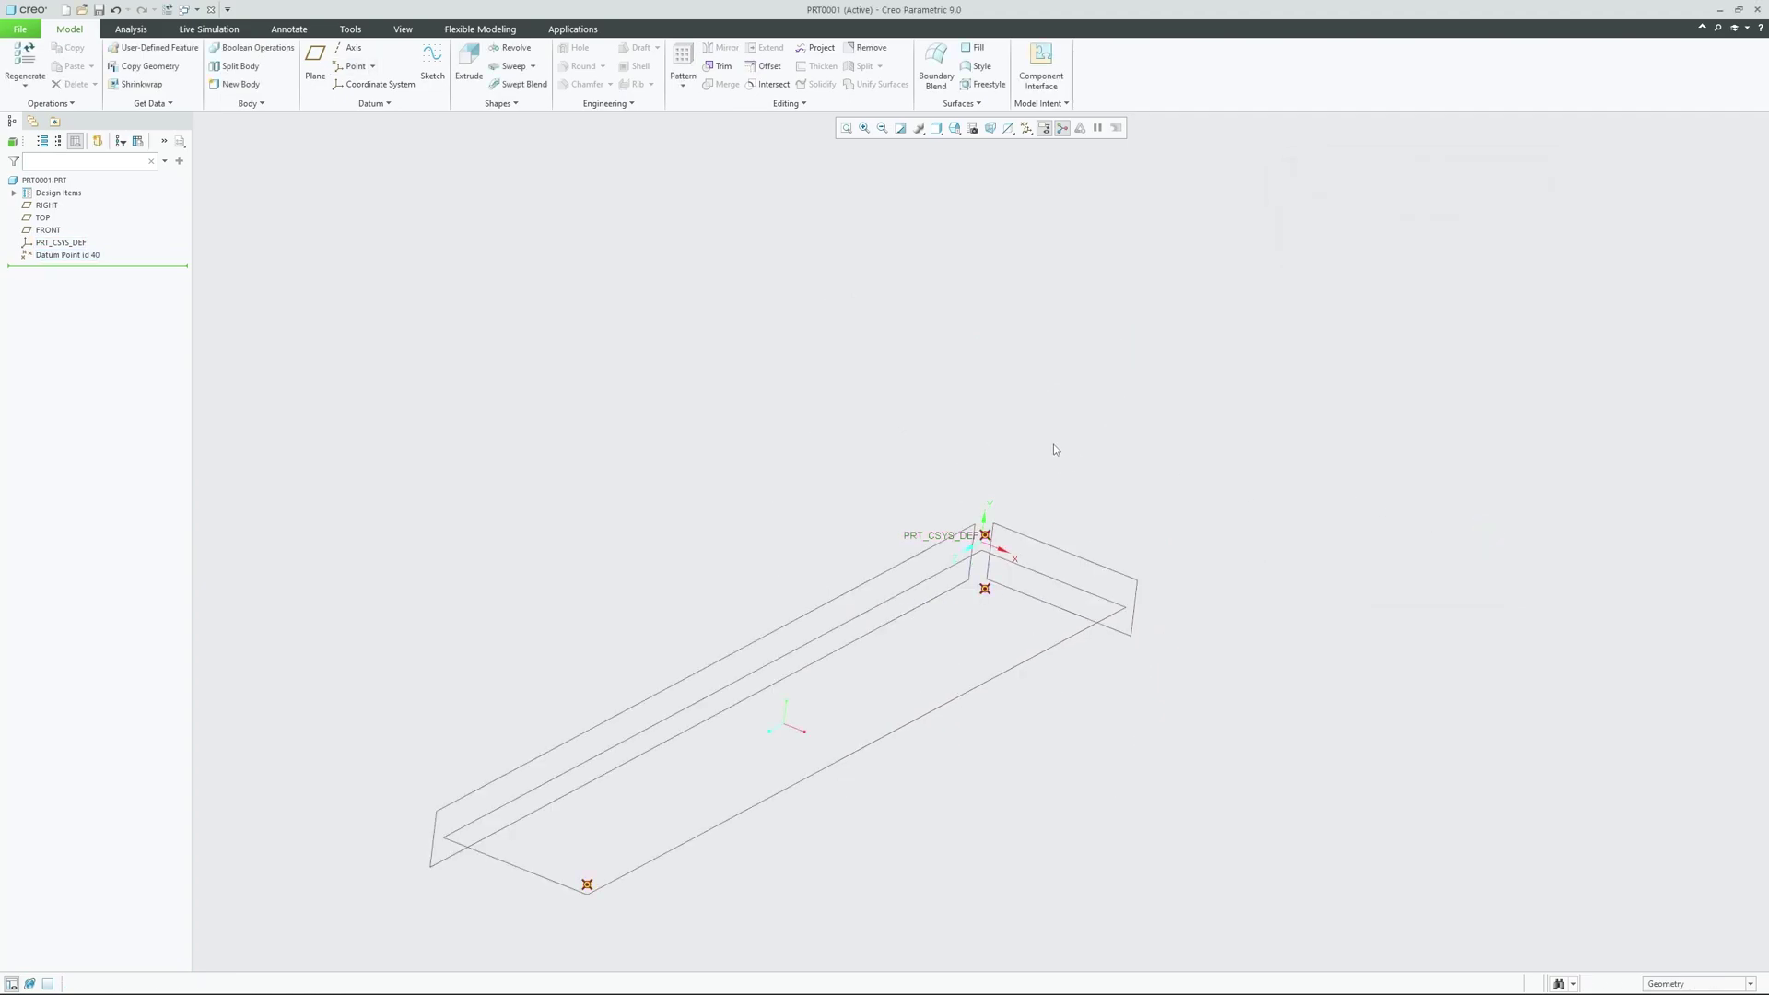
middle_click_drag(1059, 415, 1018, 394)
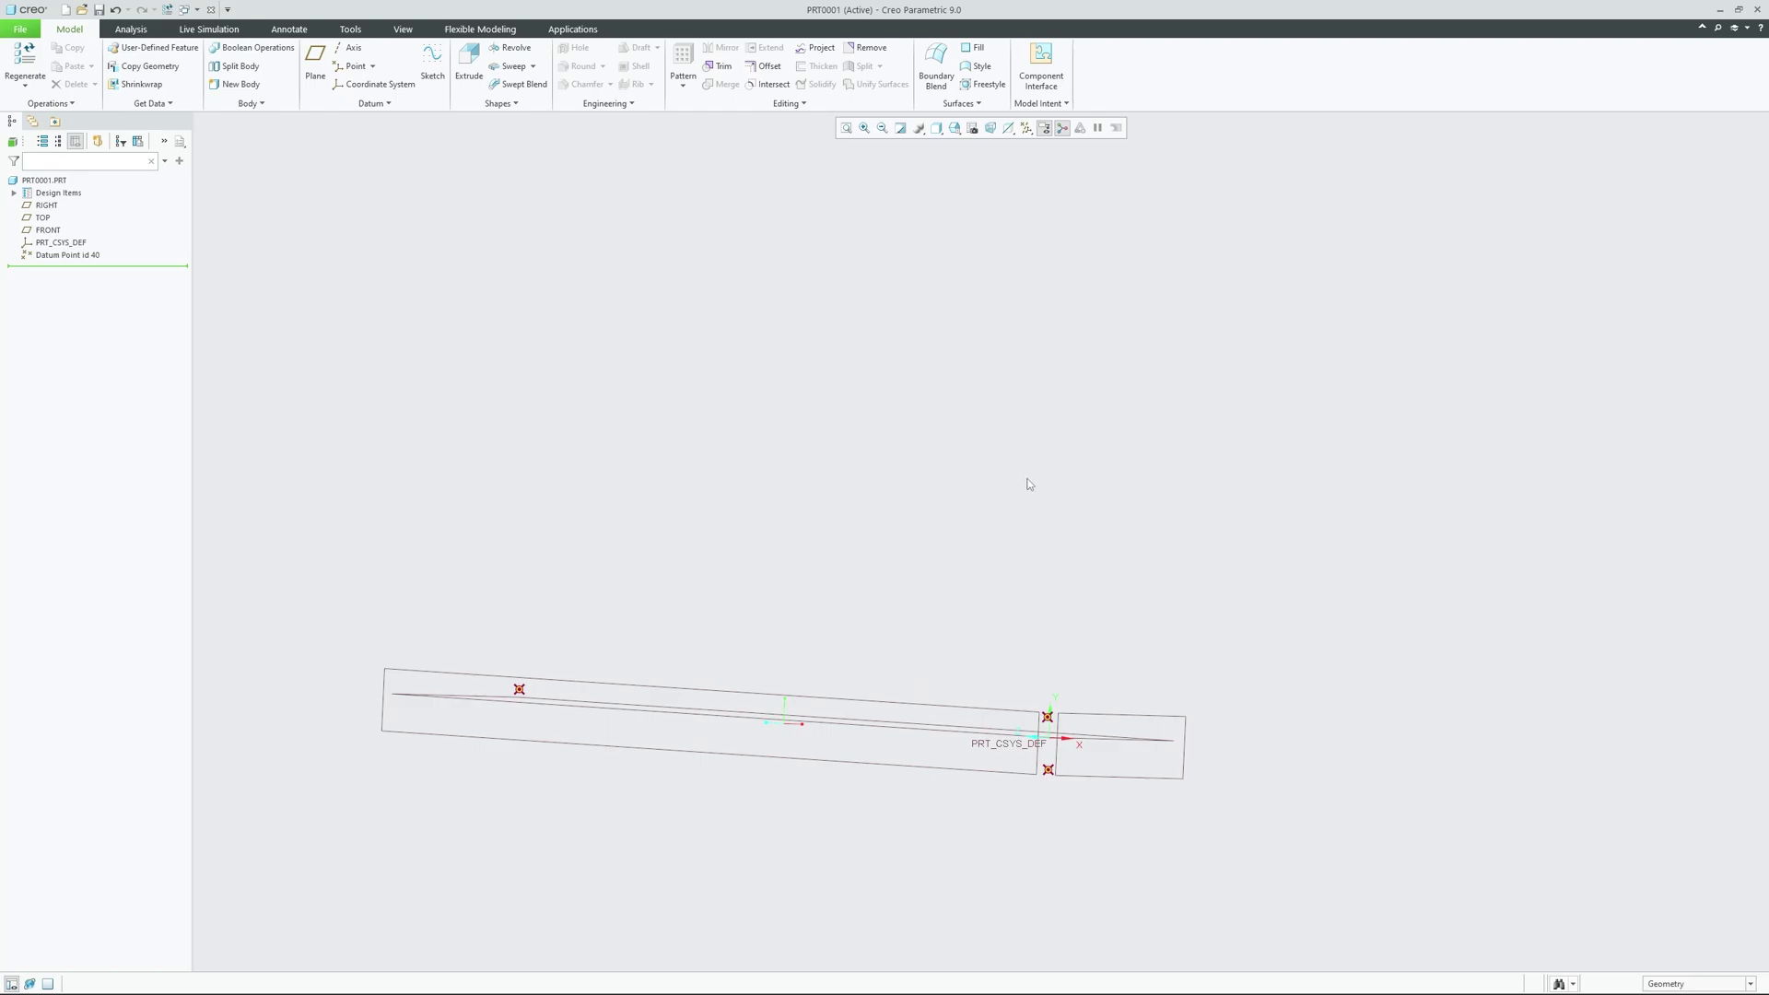
middle_click_drag(1029, 483, 821, 469)
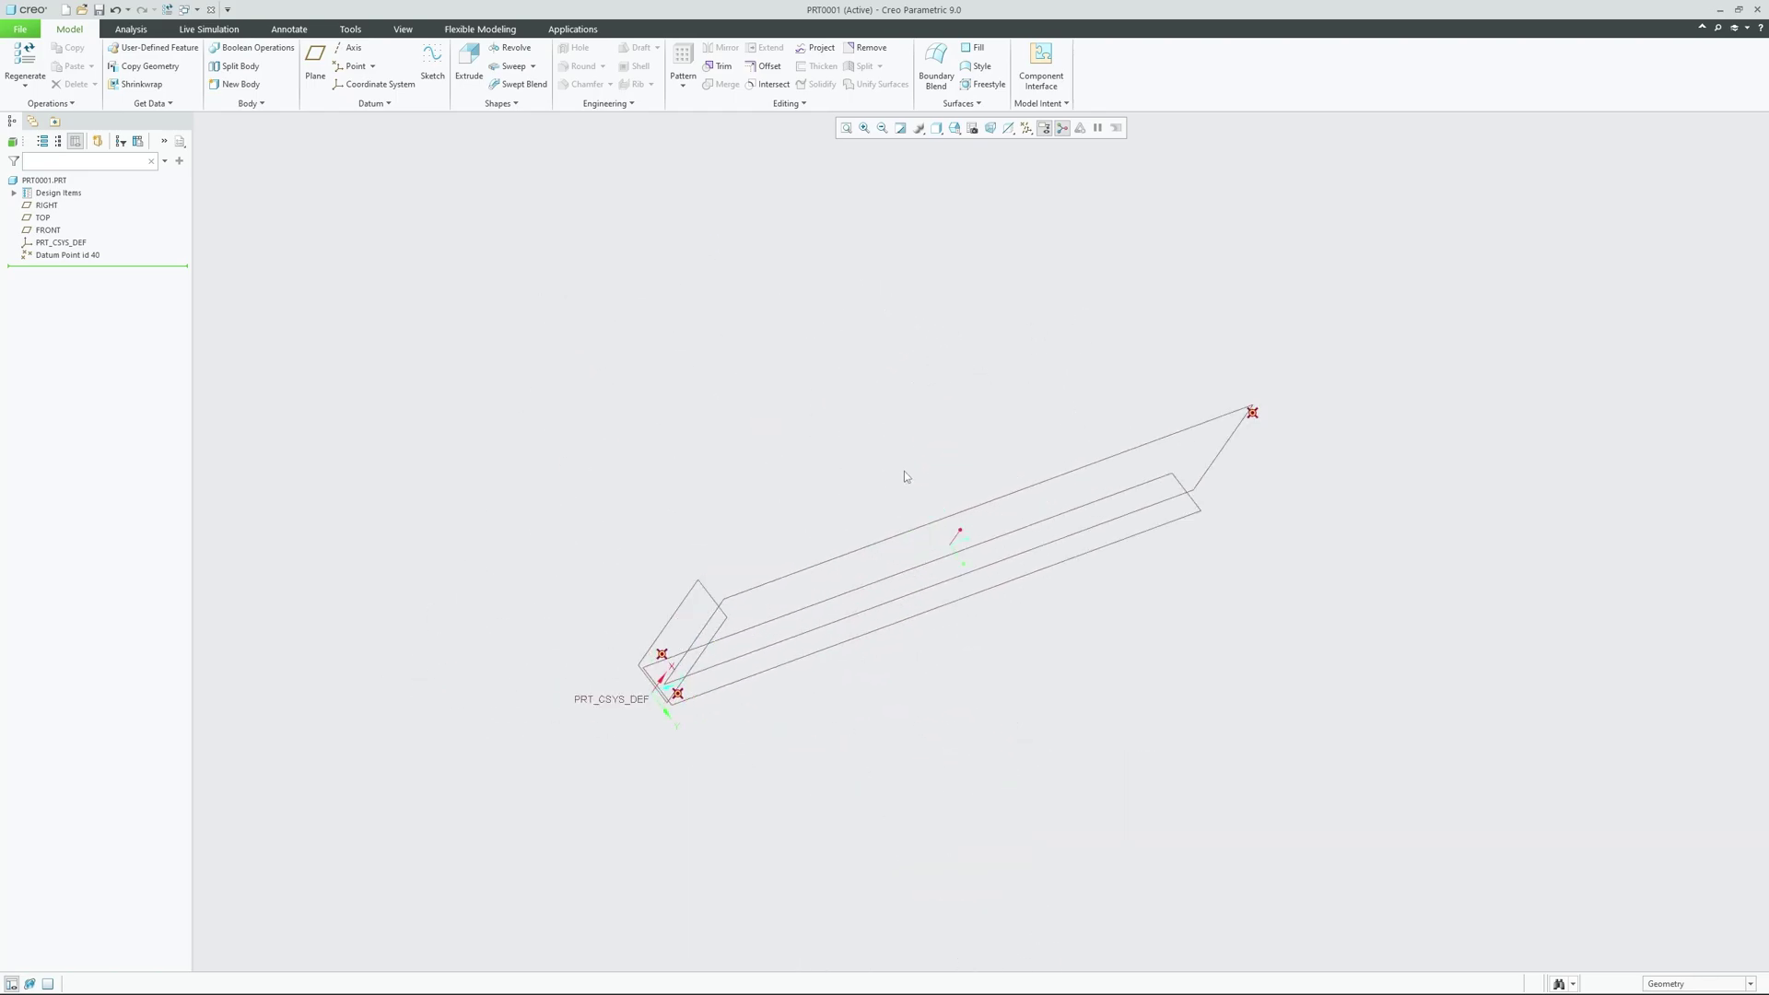
- Start a Curve through Points and pick PNT1, PNT2 and PNT0 in order
left_click(387, 108)
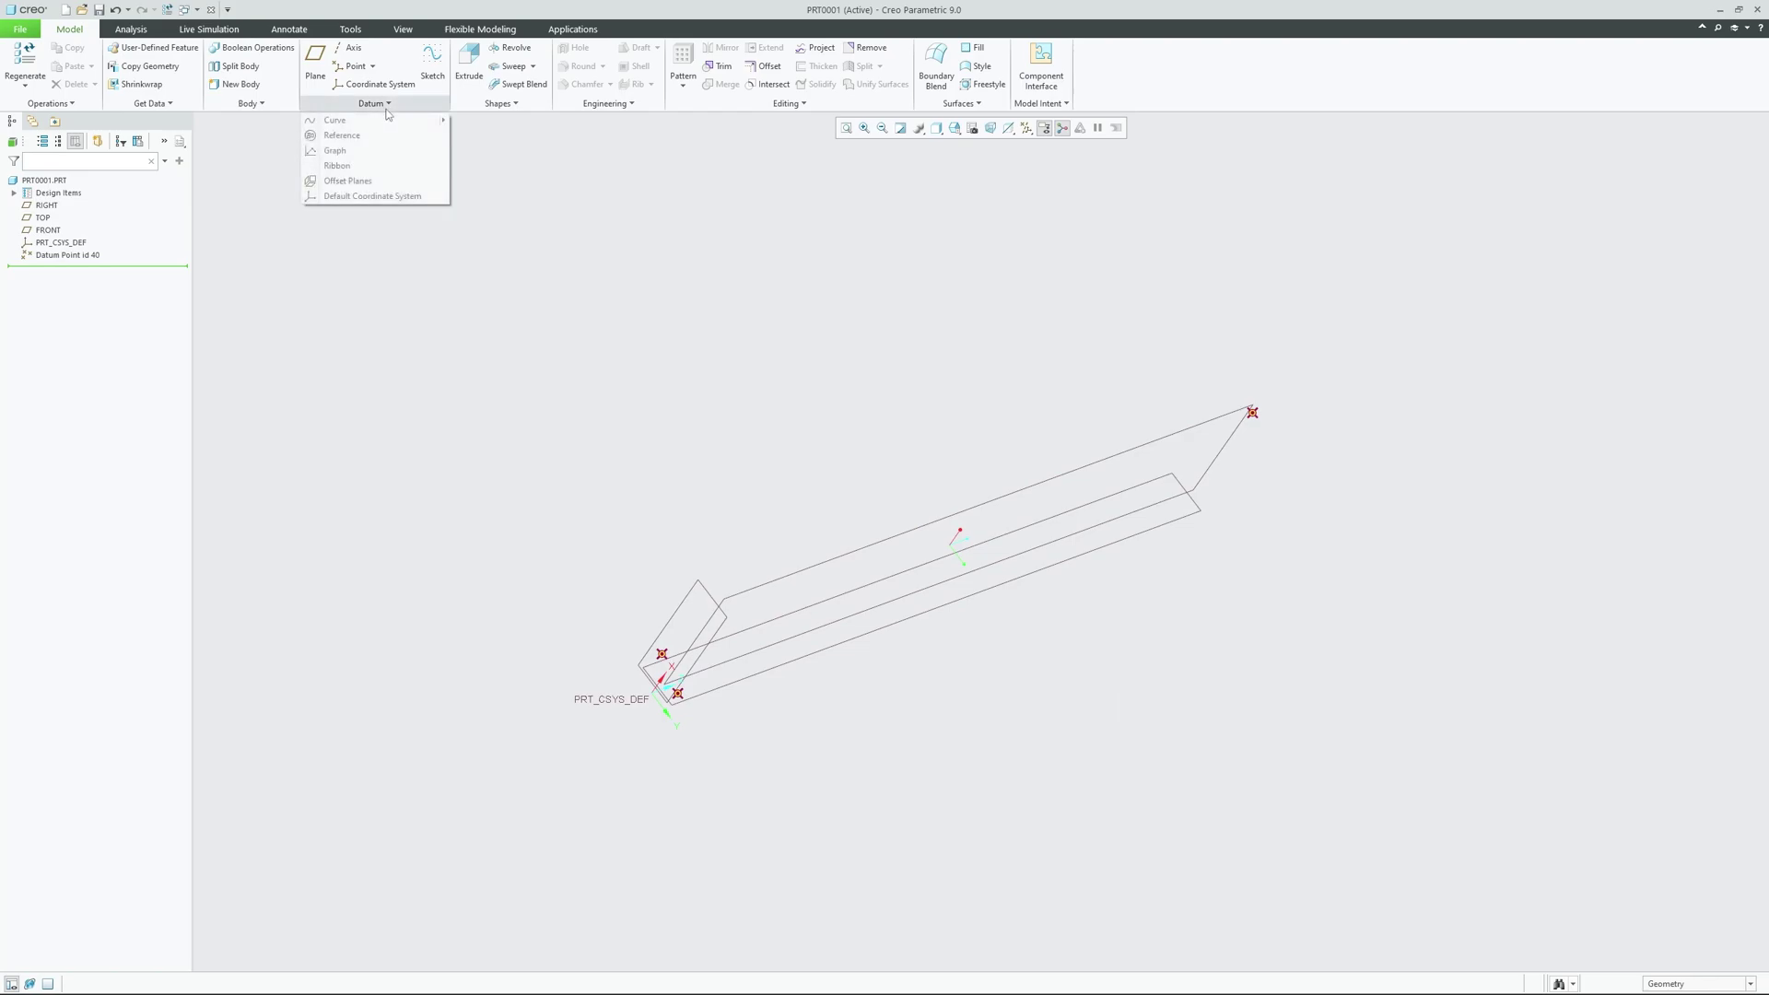
mouse_move(336, 119)
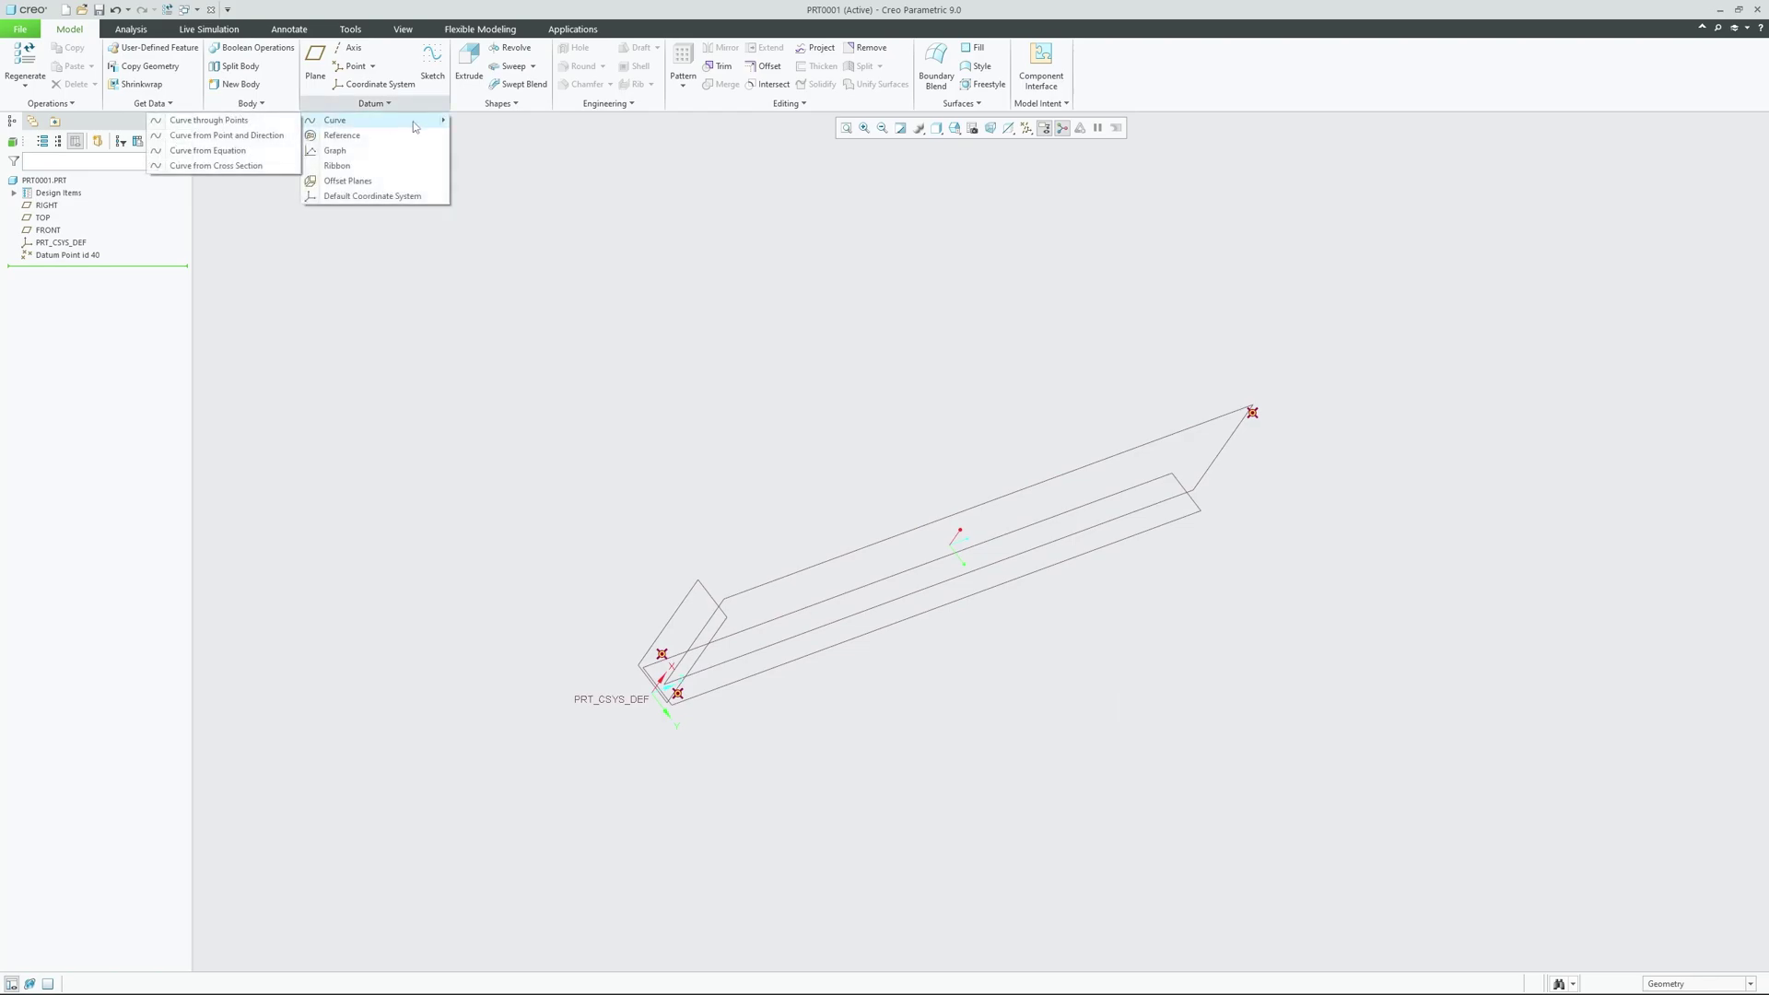
left_click(255, 129)
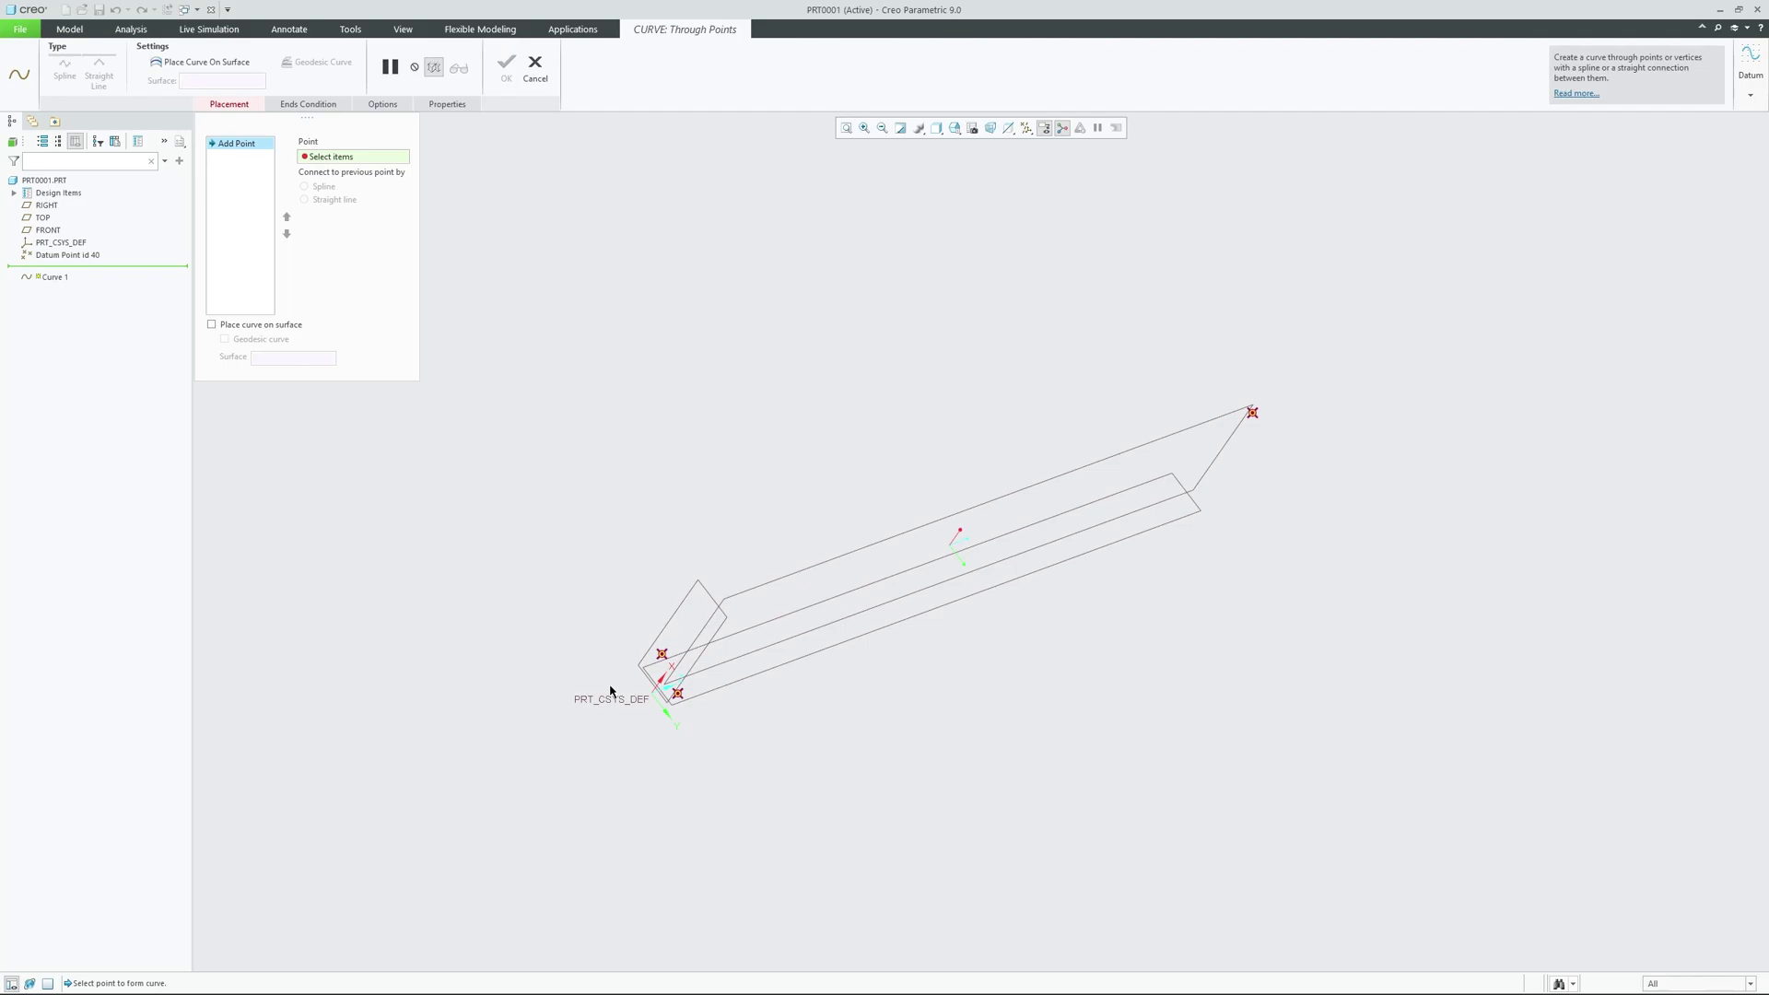
scroll(610, 691, "down", 2)
scroll(742, 719, "down", 2)
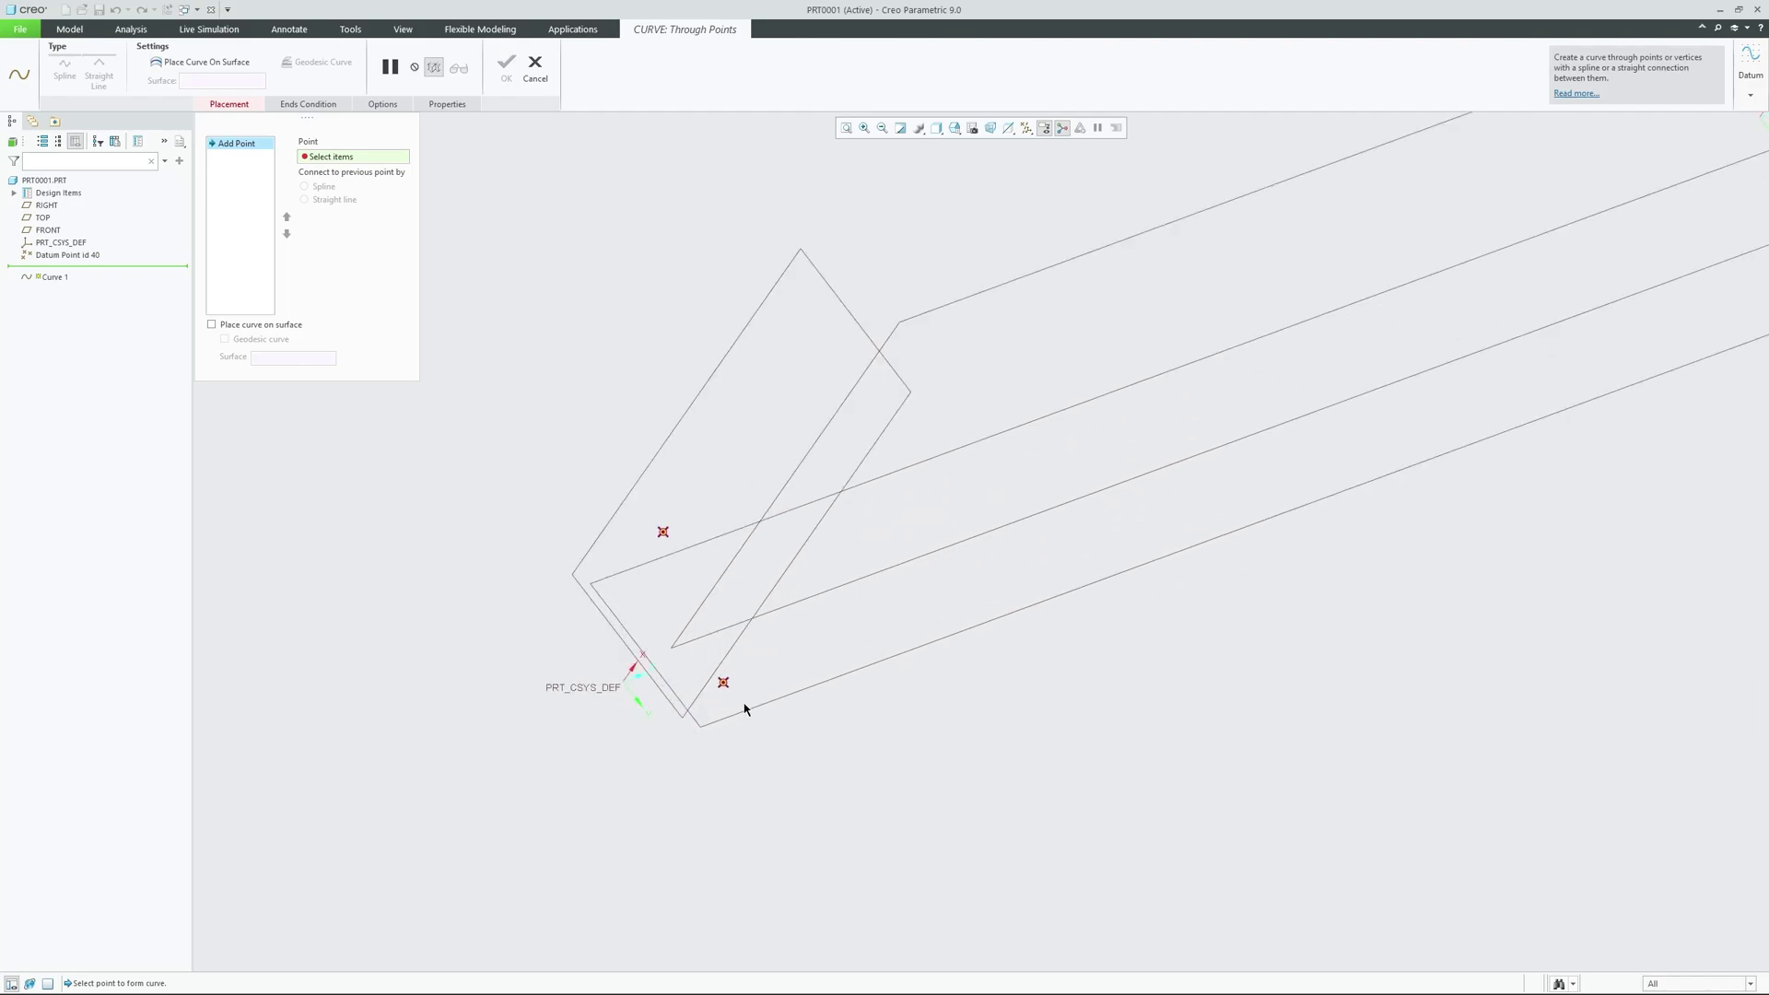
left_click(723, 684)
scroll(577, 672, "up", 2)
scroll(561, 624, "down", 1)
scroll(679, 577, "down", 1)
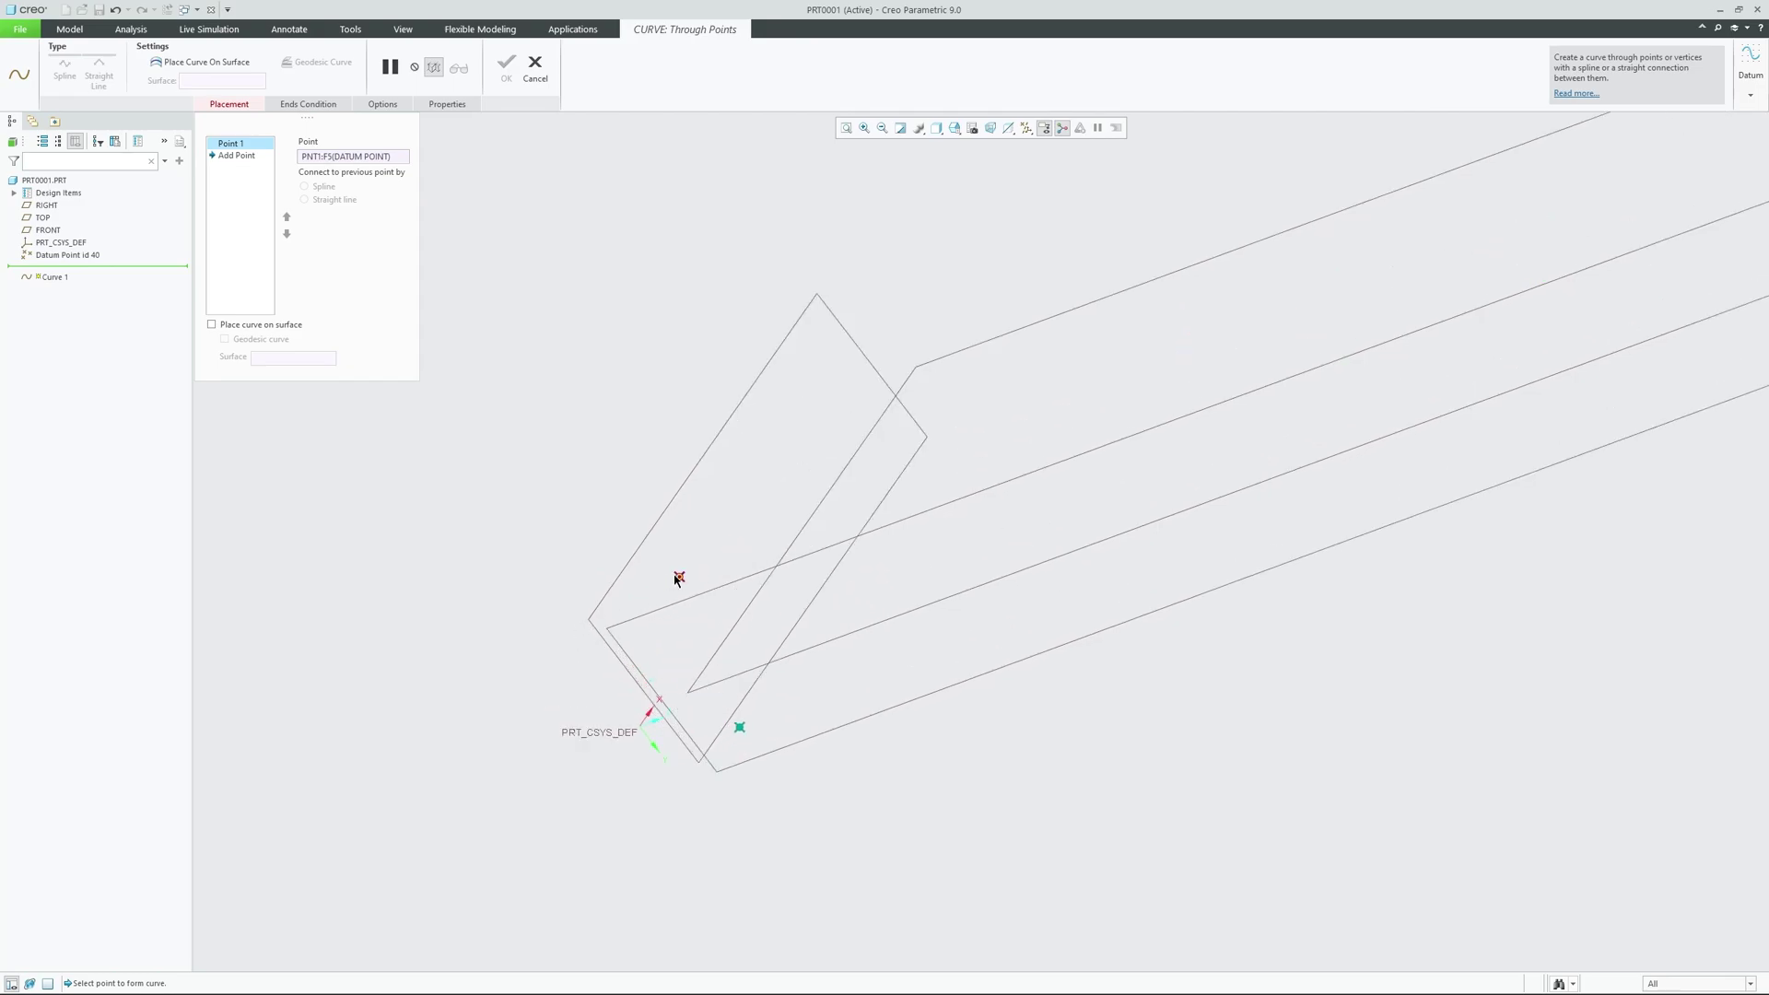
left_click(679, 578)
scroll(469, 647, "up", 2)
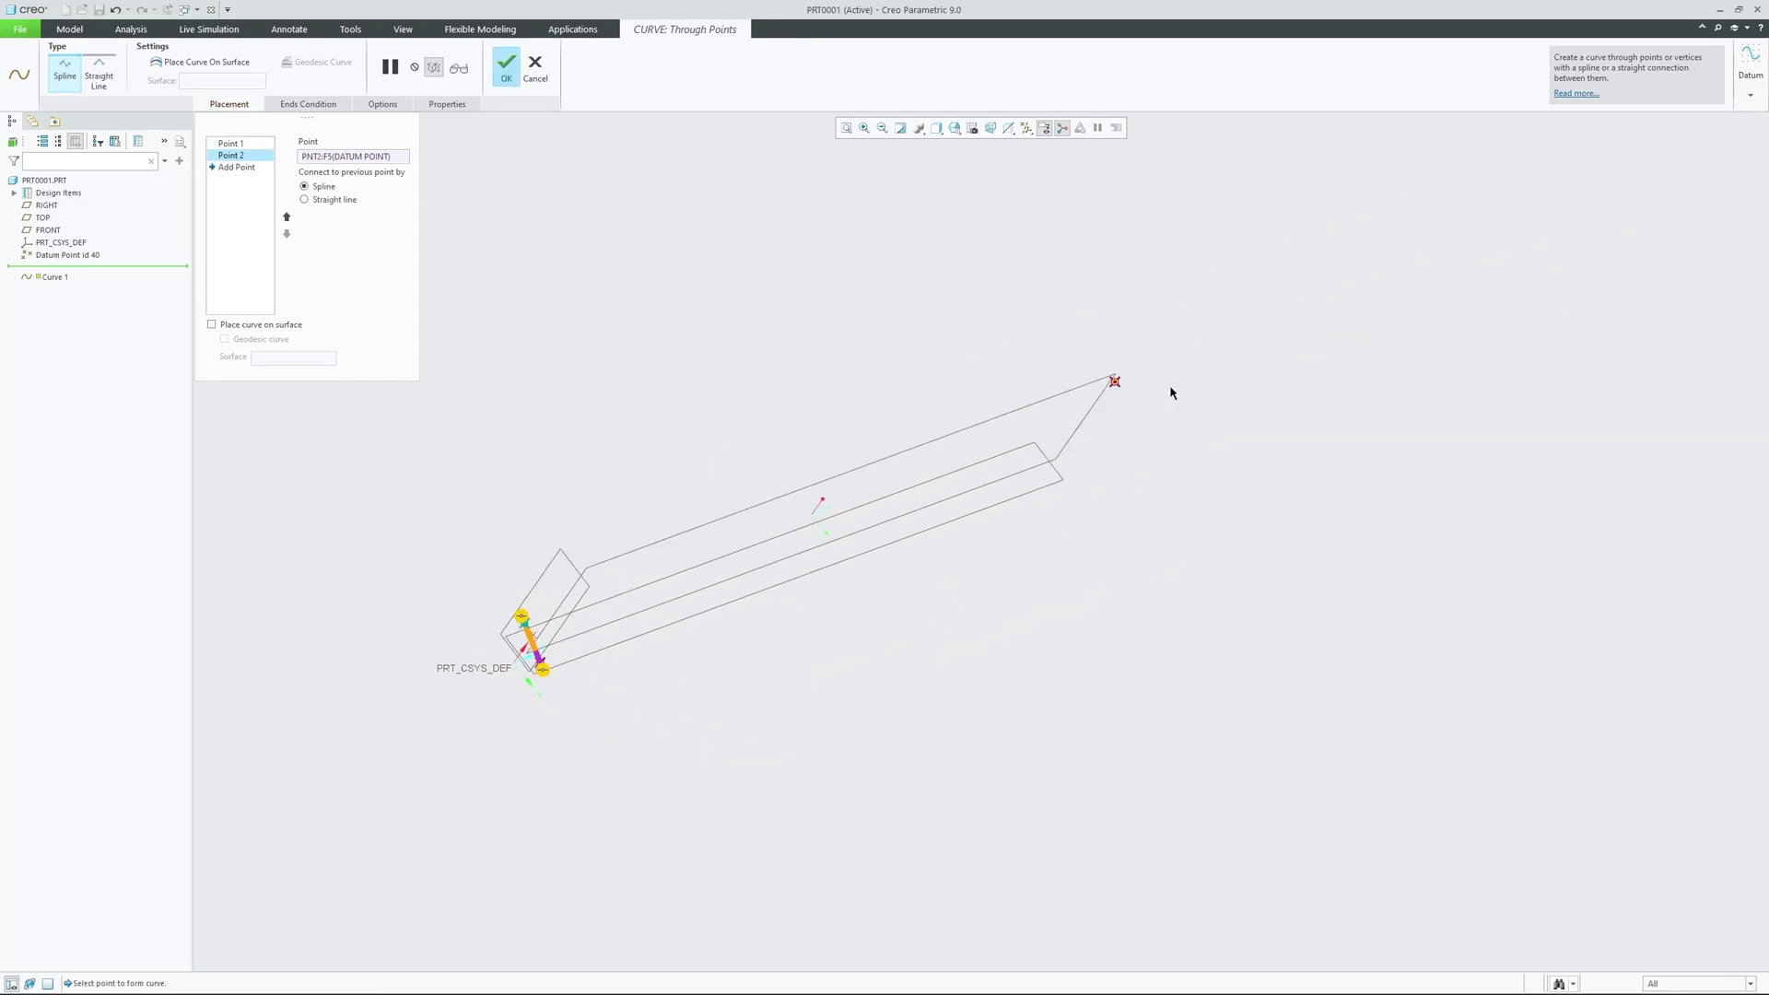
left_click(1126, 387)
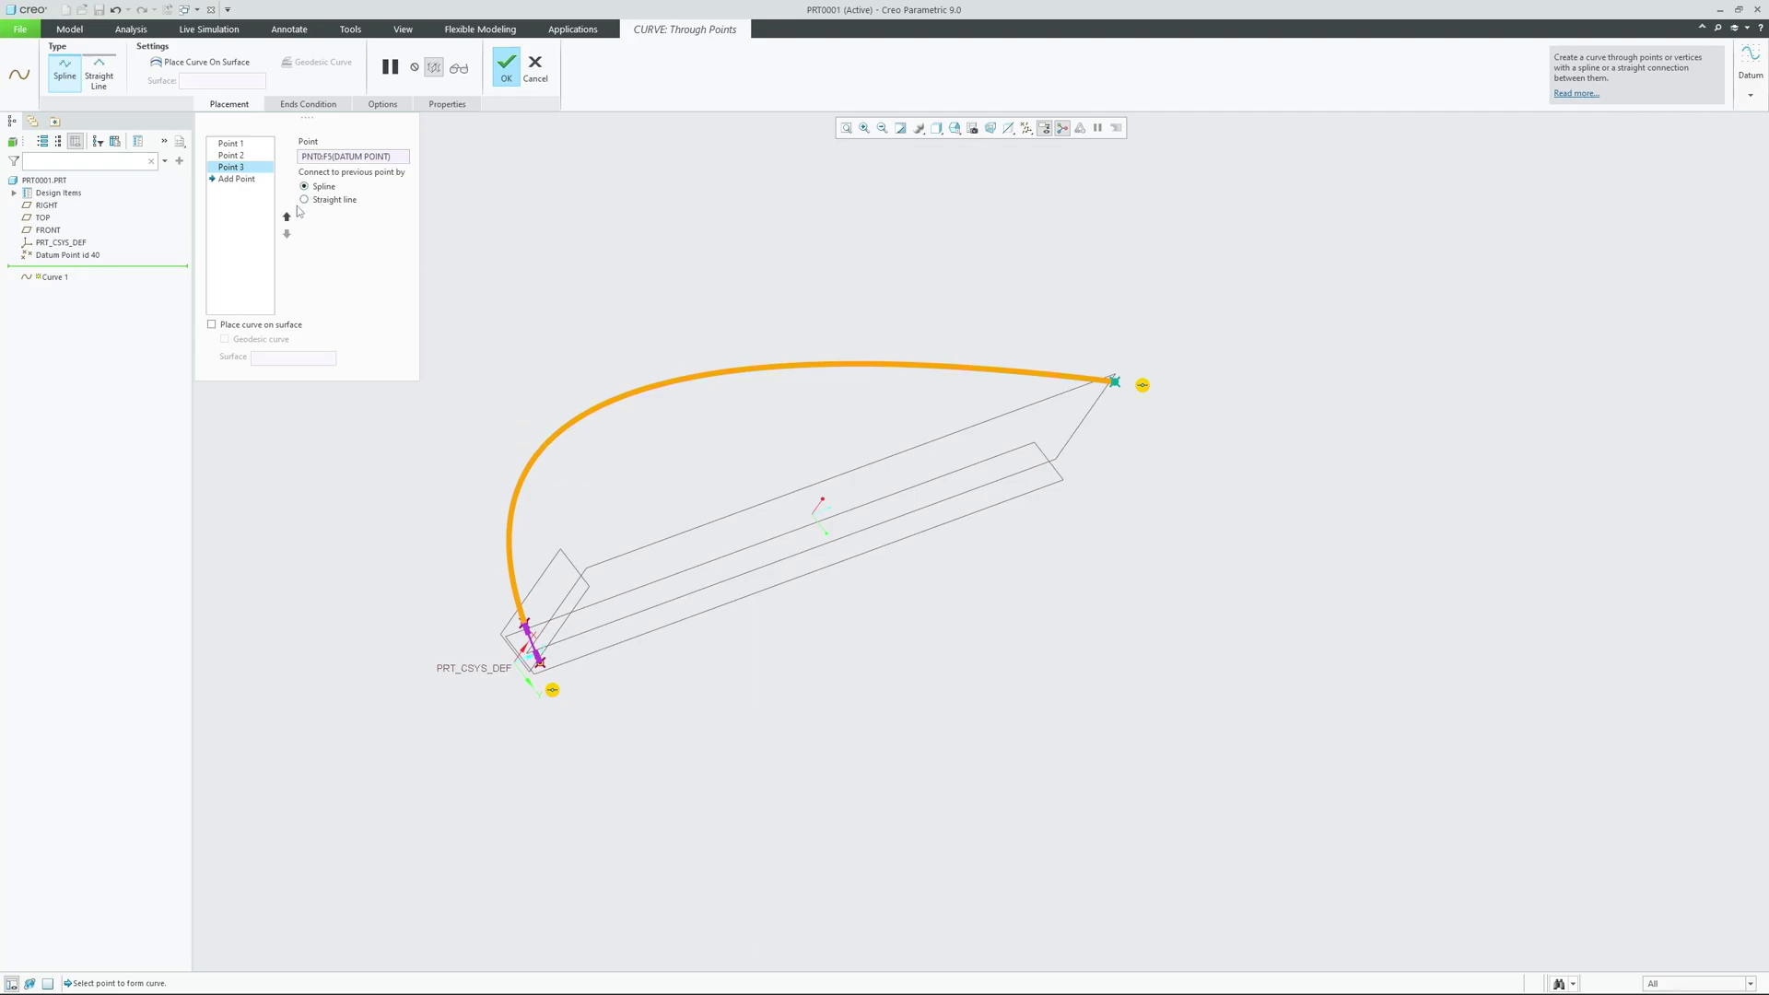
- Try a Tangent start end condition, then revert it to Free and inspect the curve start
left_click(308, 104)
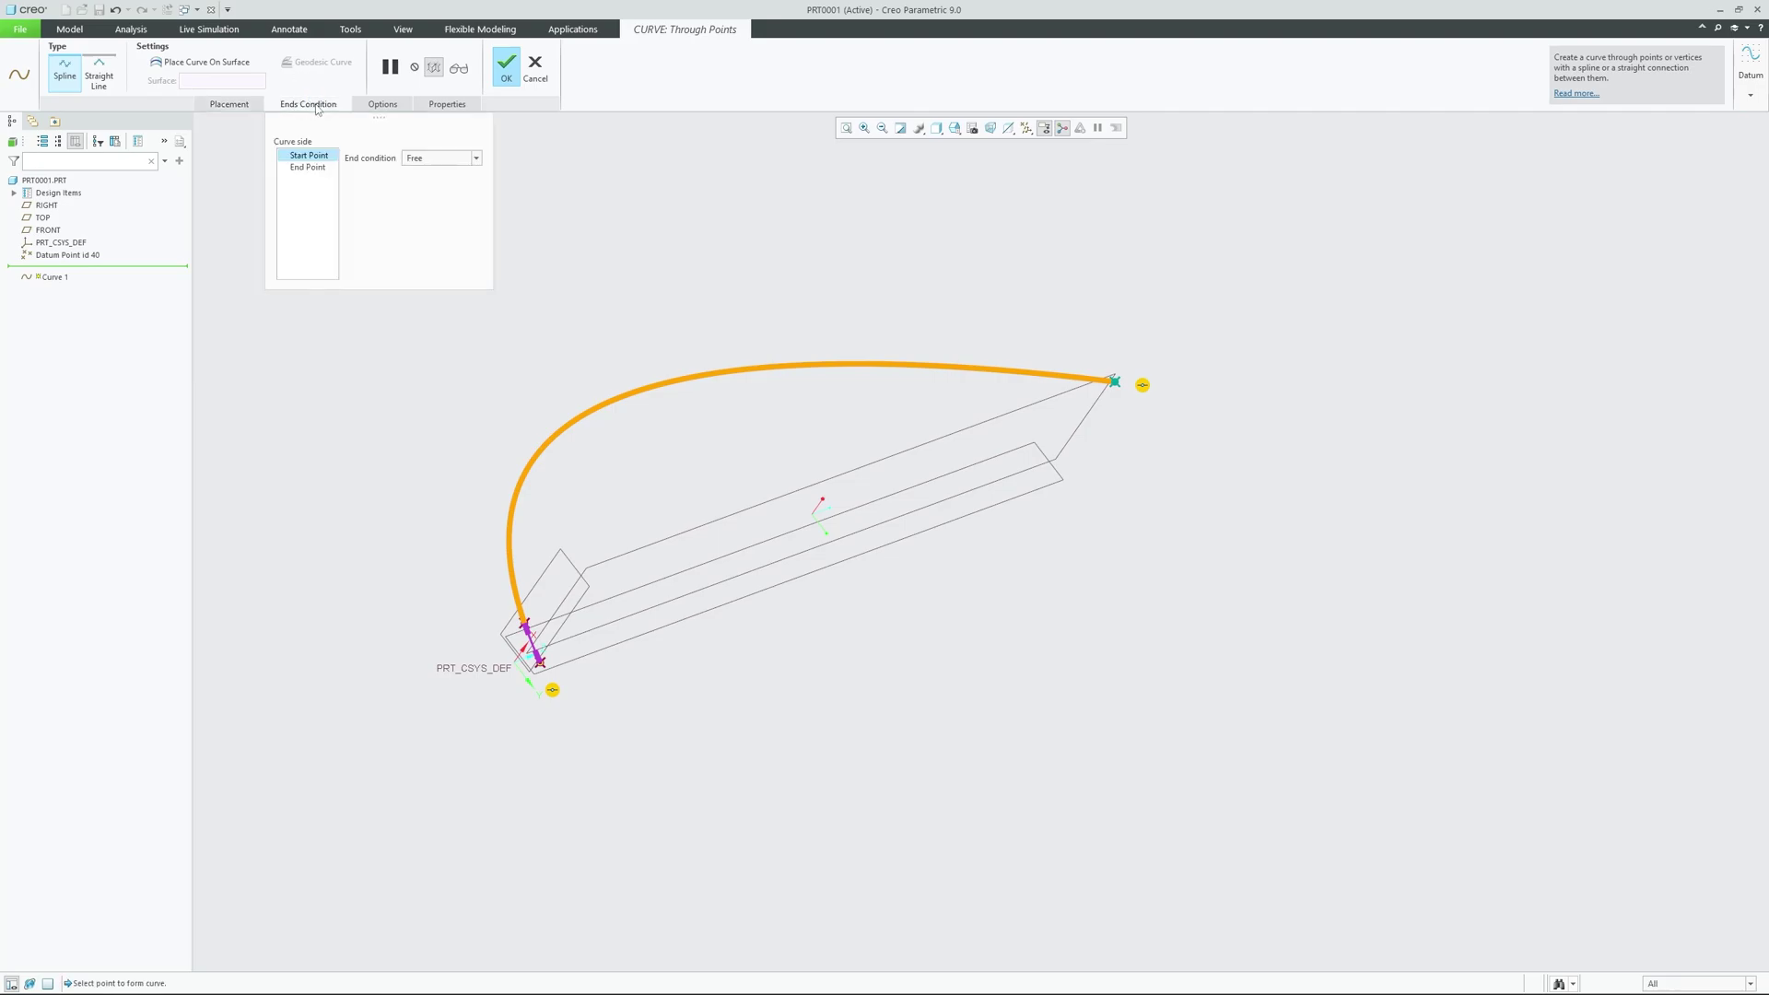
left_click(451, 162)
left_click(440, 185)
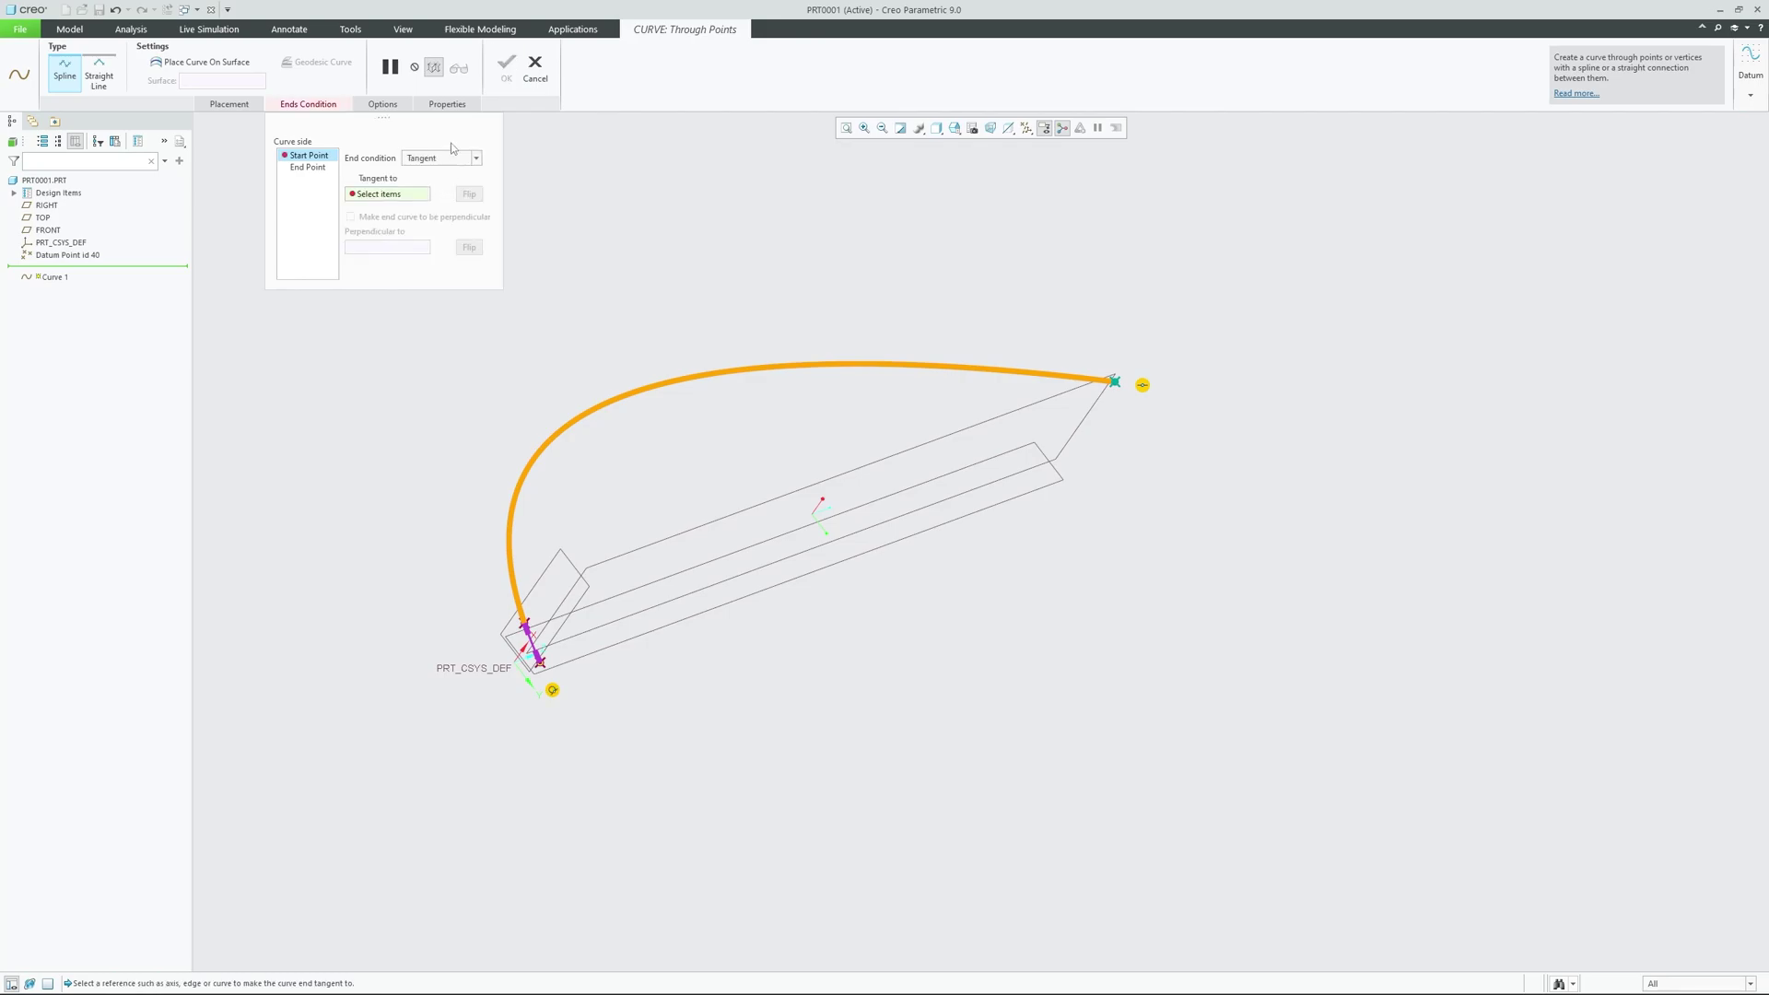
left_click(452, 158)
left_click(440, 173)
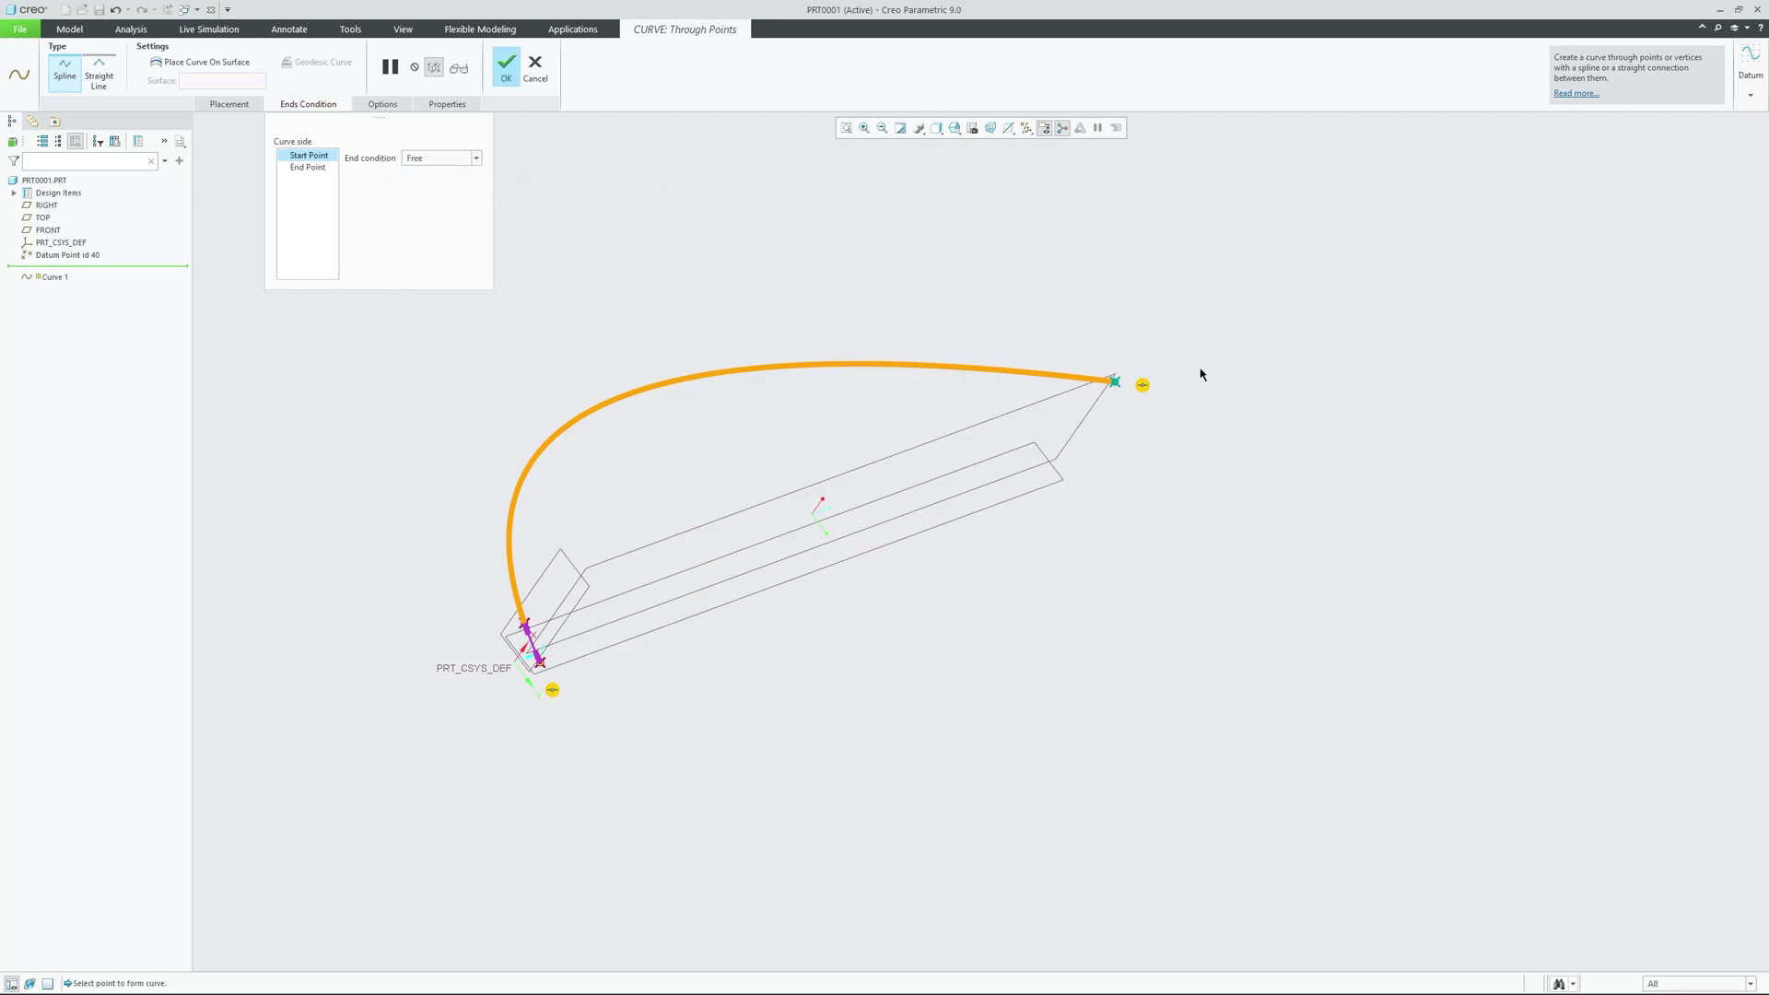
scroll(1170, 369, "down", 4)
middle_click_drag(1053, 355, 589, 699)
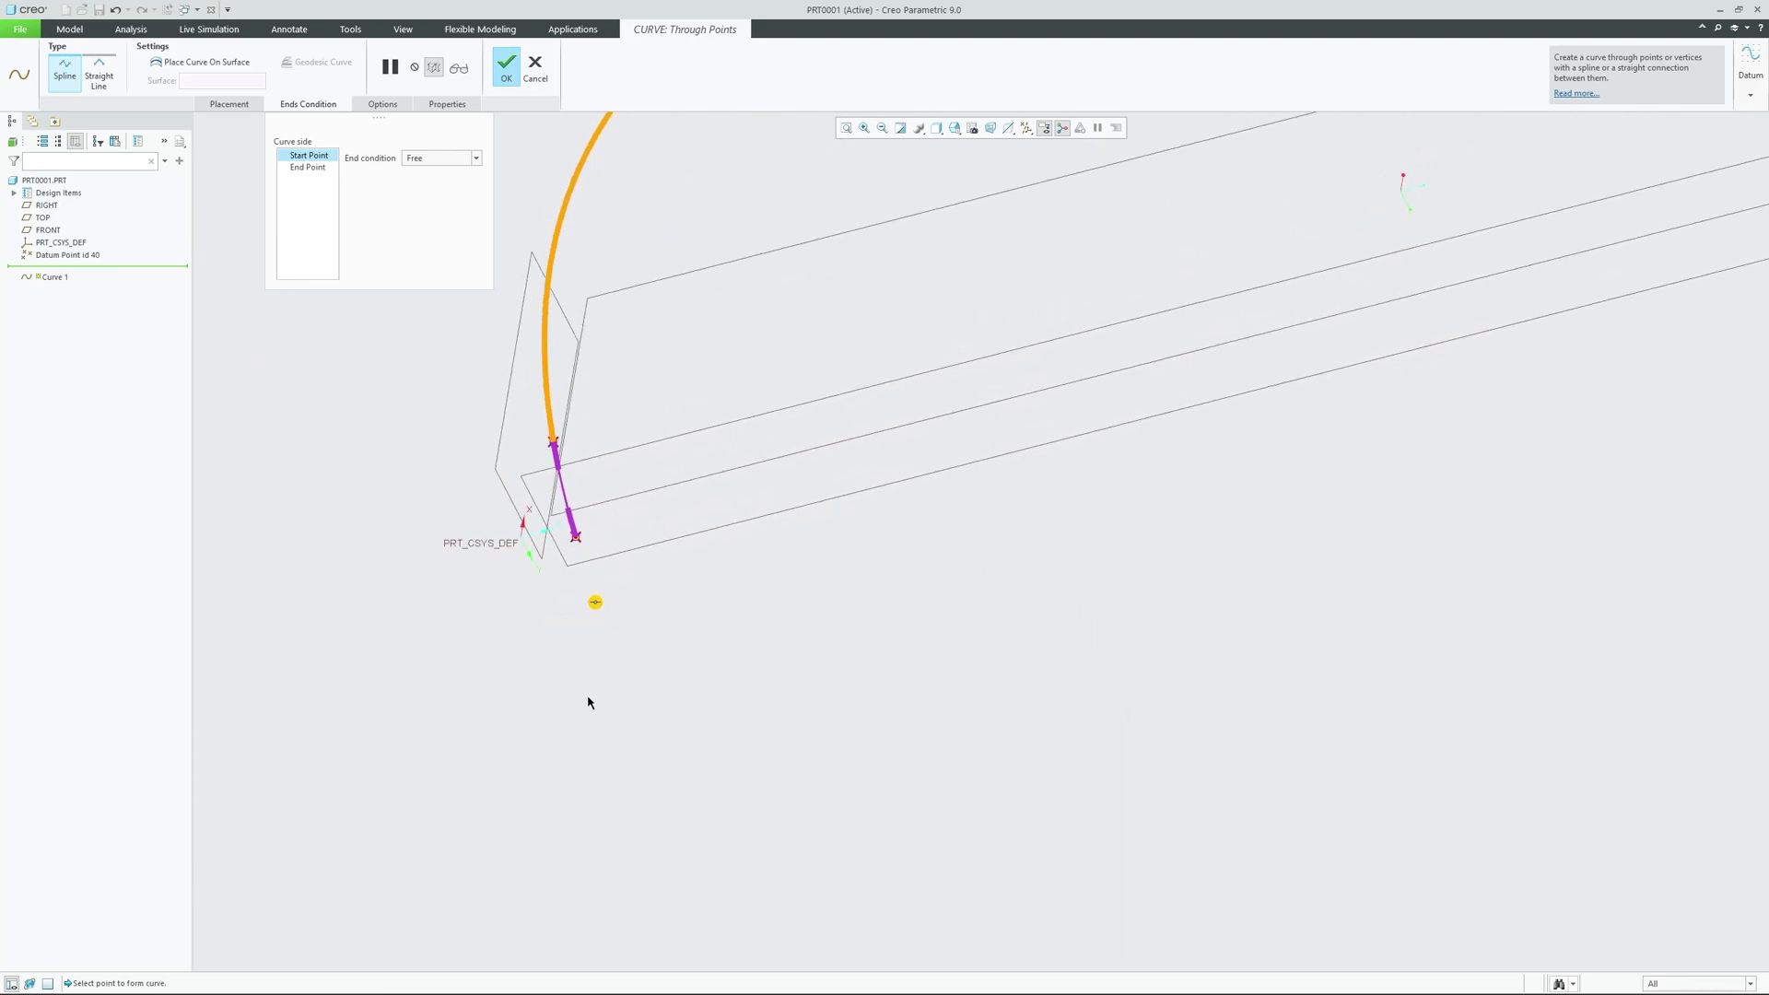
scroll(606, 416, "down", 3)
scroll(604, 703, "up", 2)
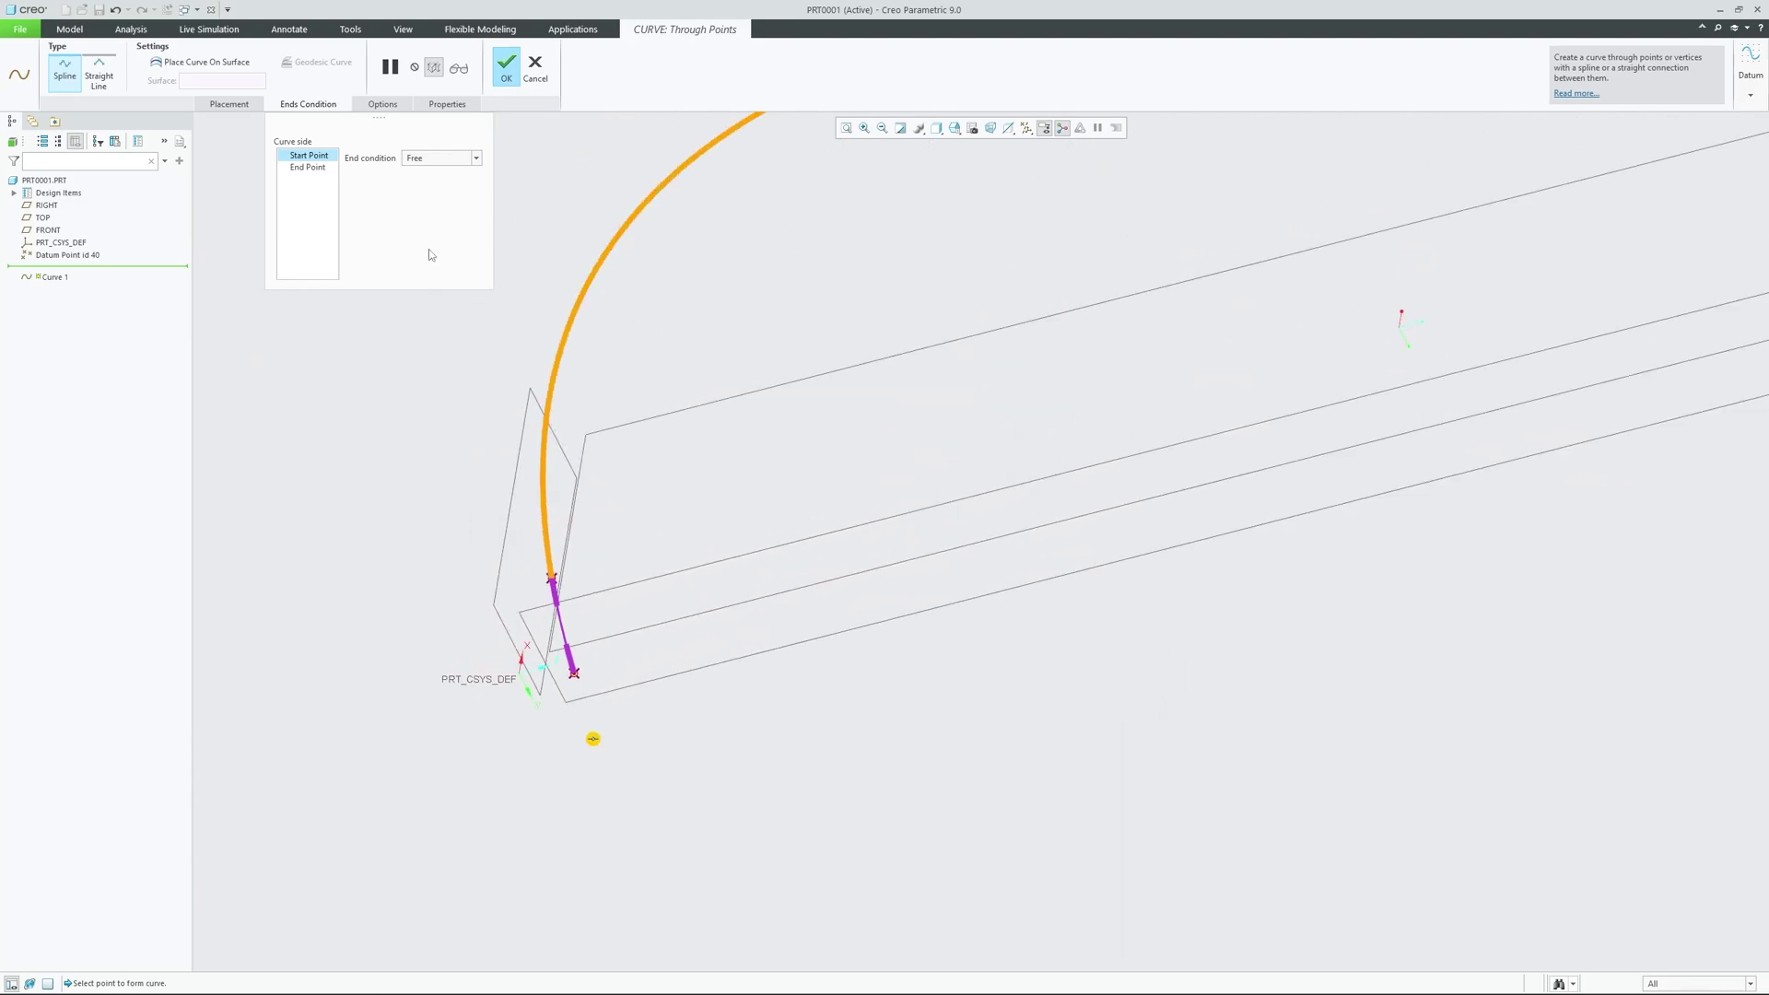
- Set the start end condition to Tangent with the FRONT plane as reference
left_click(439, 164)
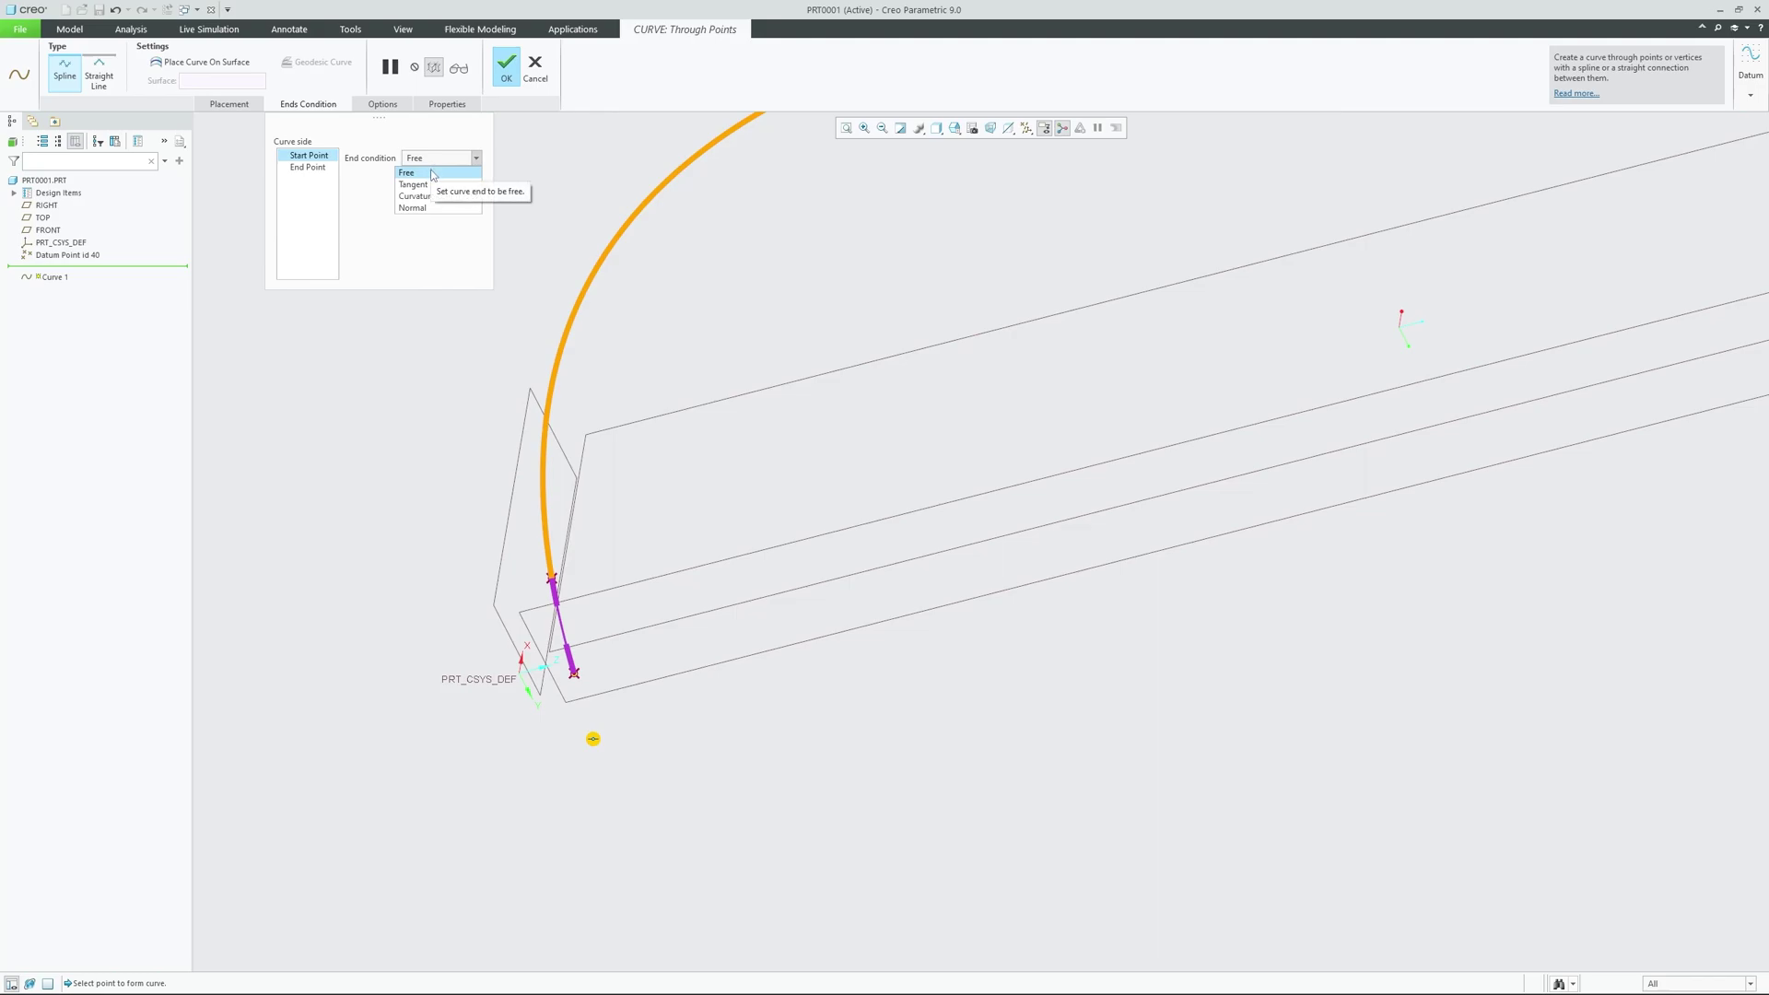
left_click(431, 184)
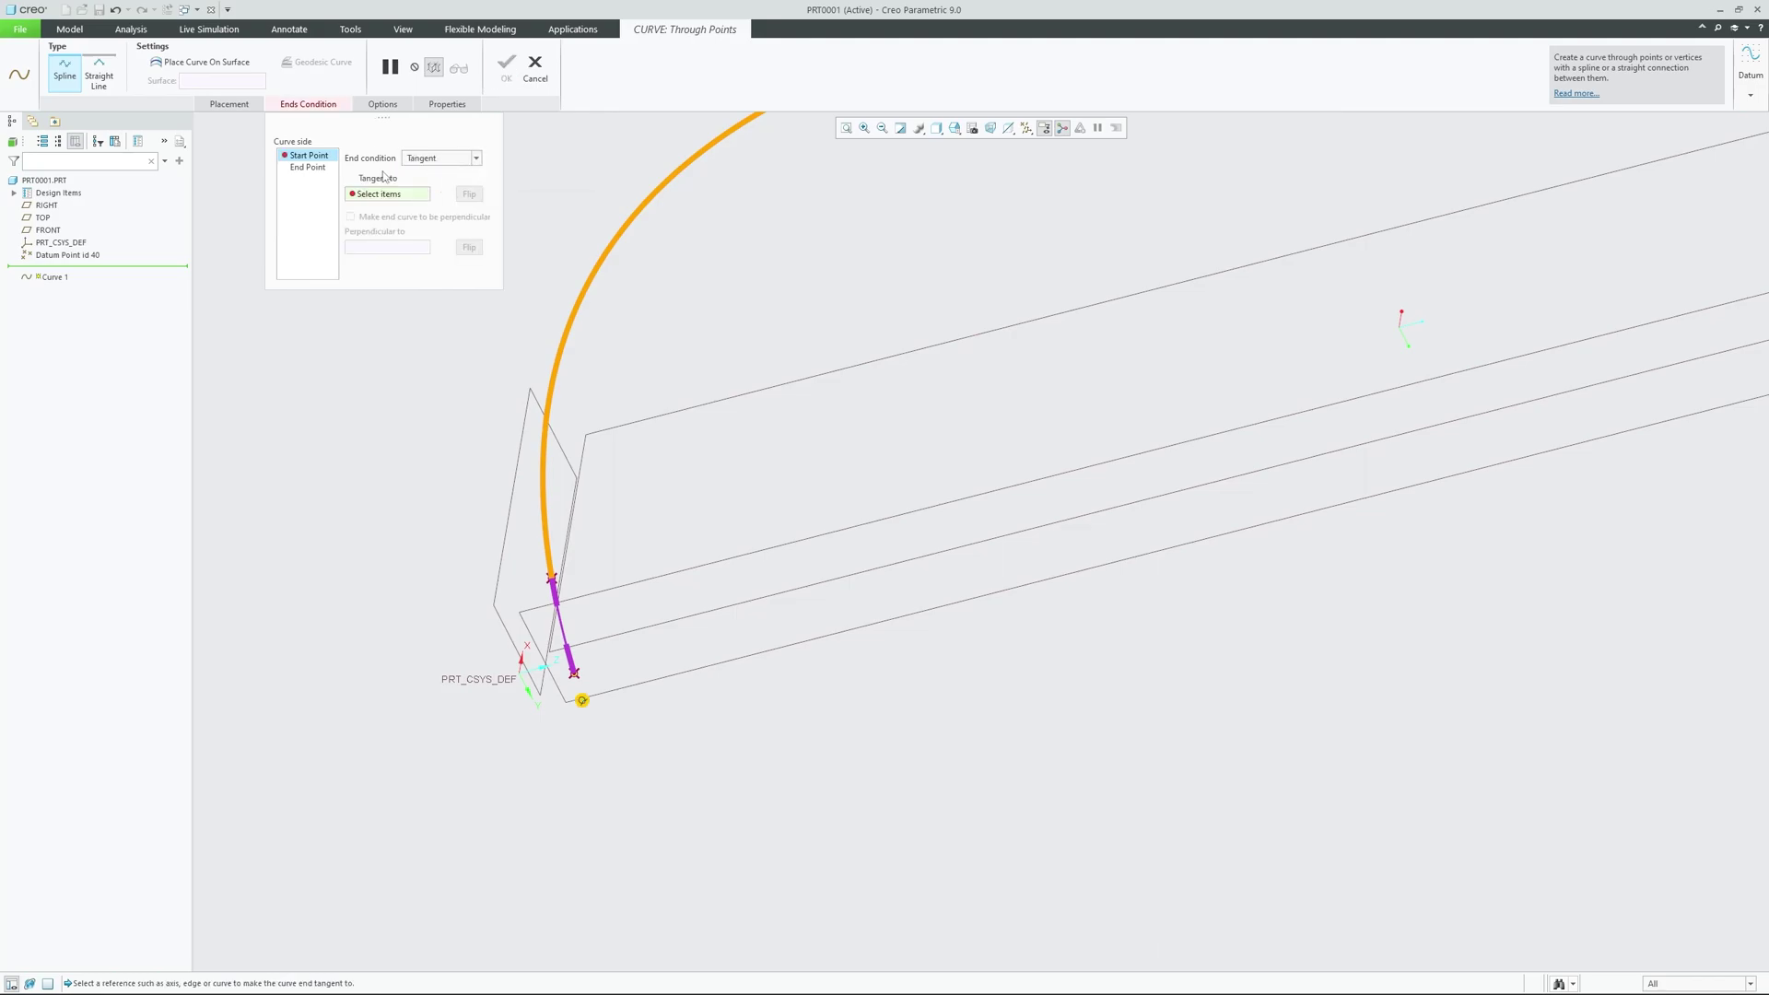
mouse_move(482, 403)
middle_mouse_down()
mouse_move(513, 371)
mouse_move(510, 391)
middle_mouse_up()
middle_click_drag(526, 514, 489, 526)
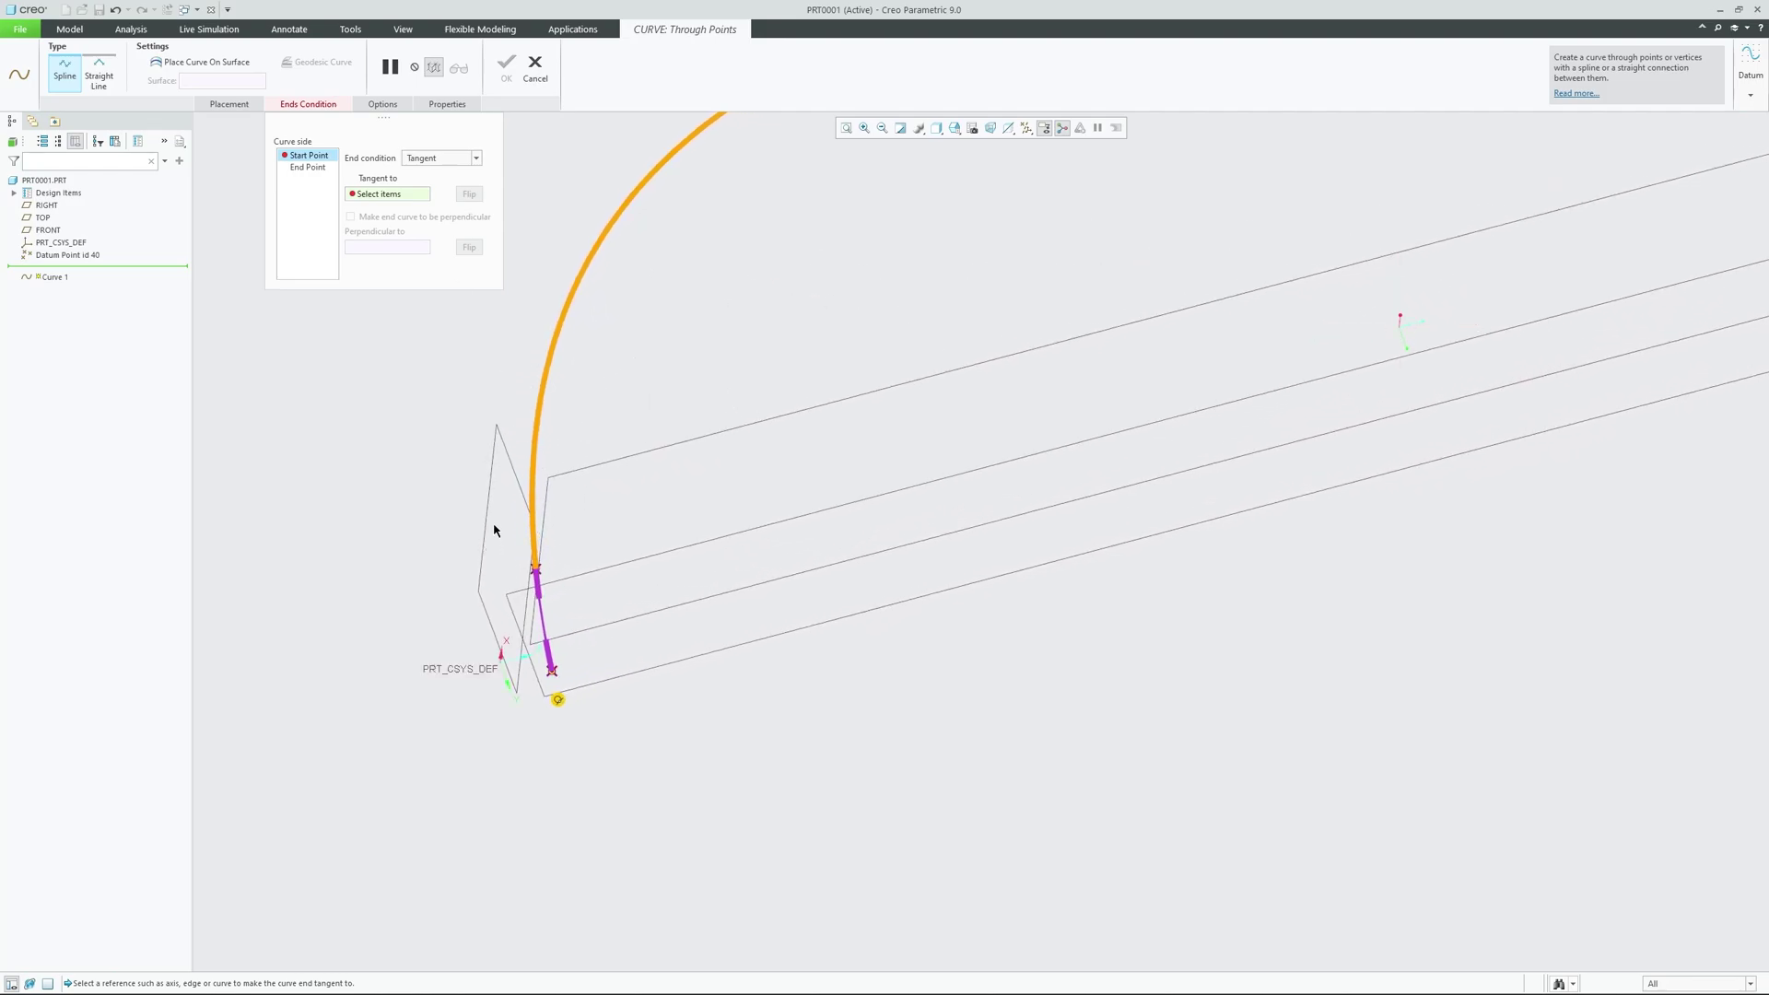
left_click(508, 471)
middle_click_drag(541, 589, 563, 548)
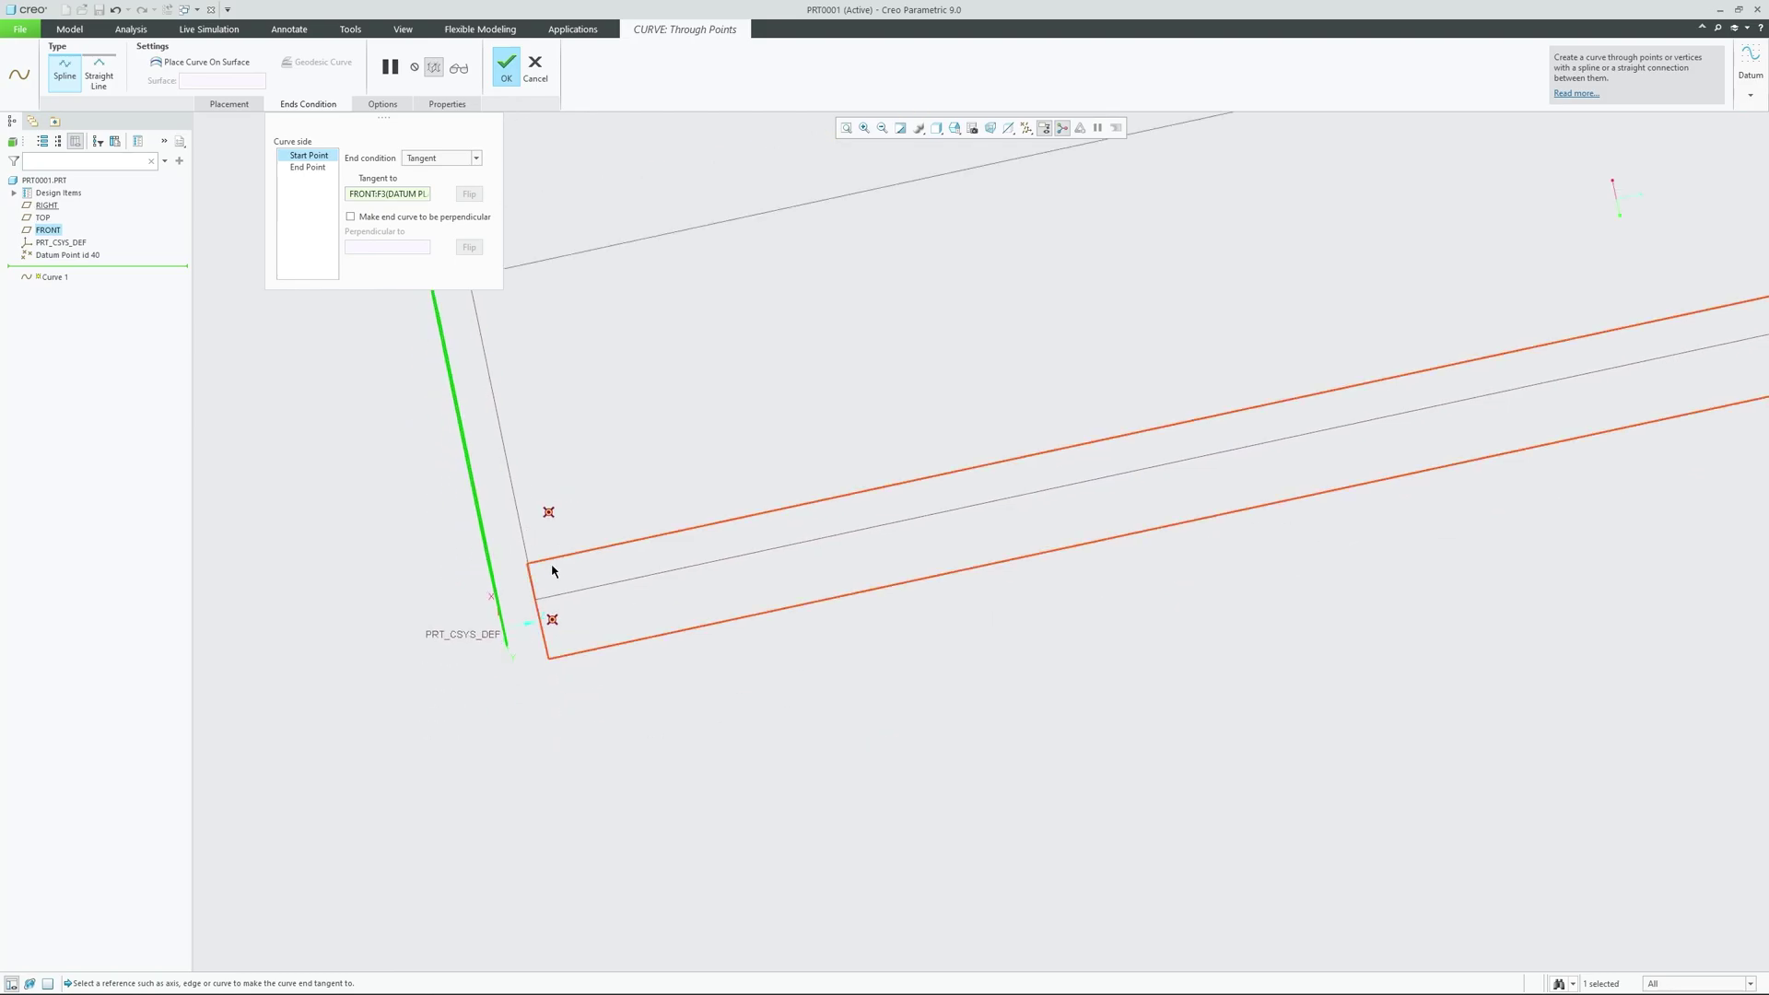
- Remove the FRONT plane tangent reference from the curve start
right_click(390, 195)
left_click(383, 206)
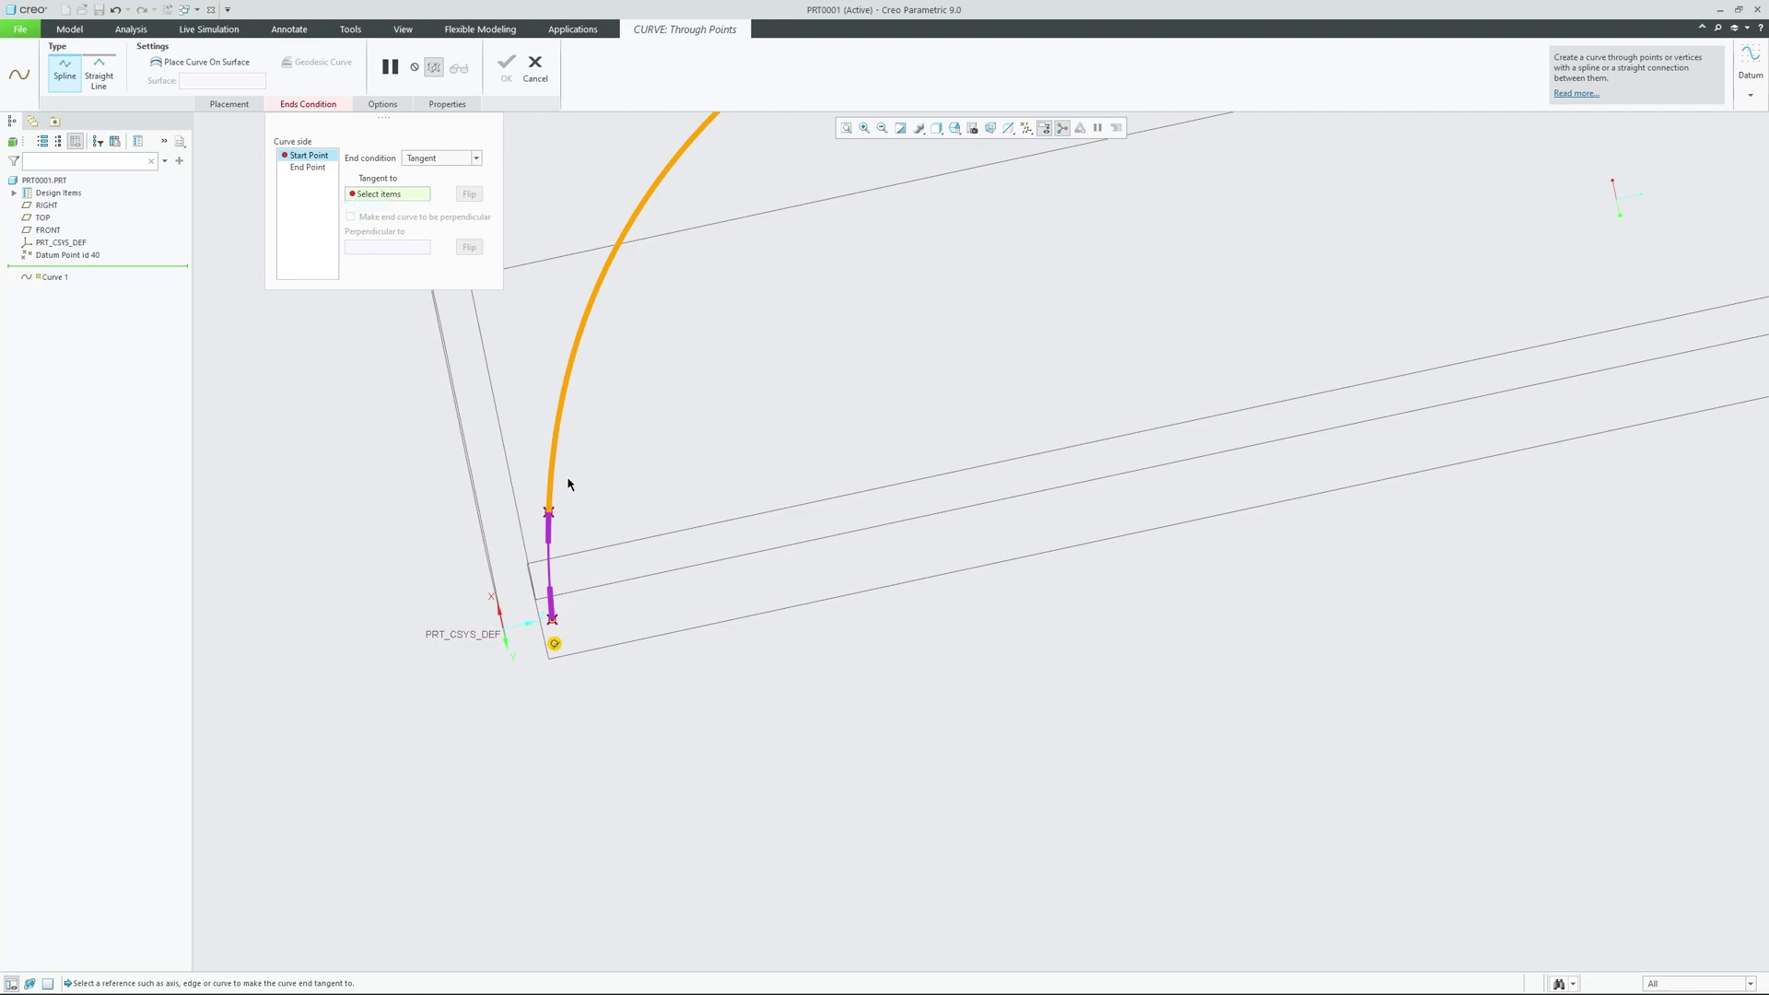
middle_click_drag(596, 576, 516, 387)
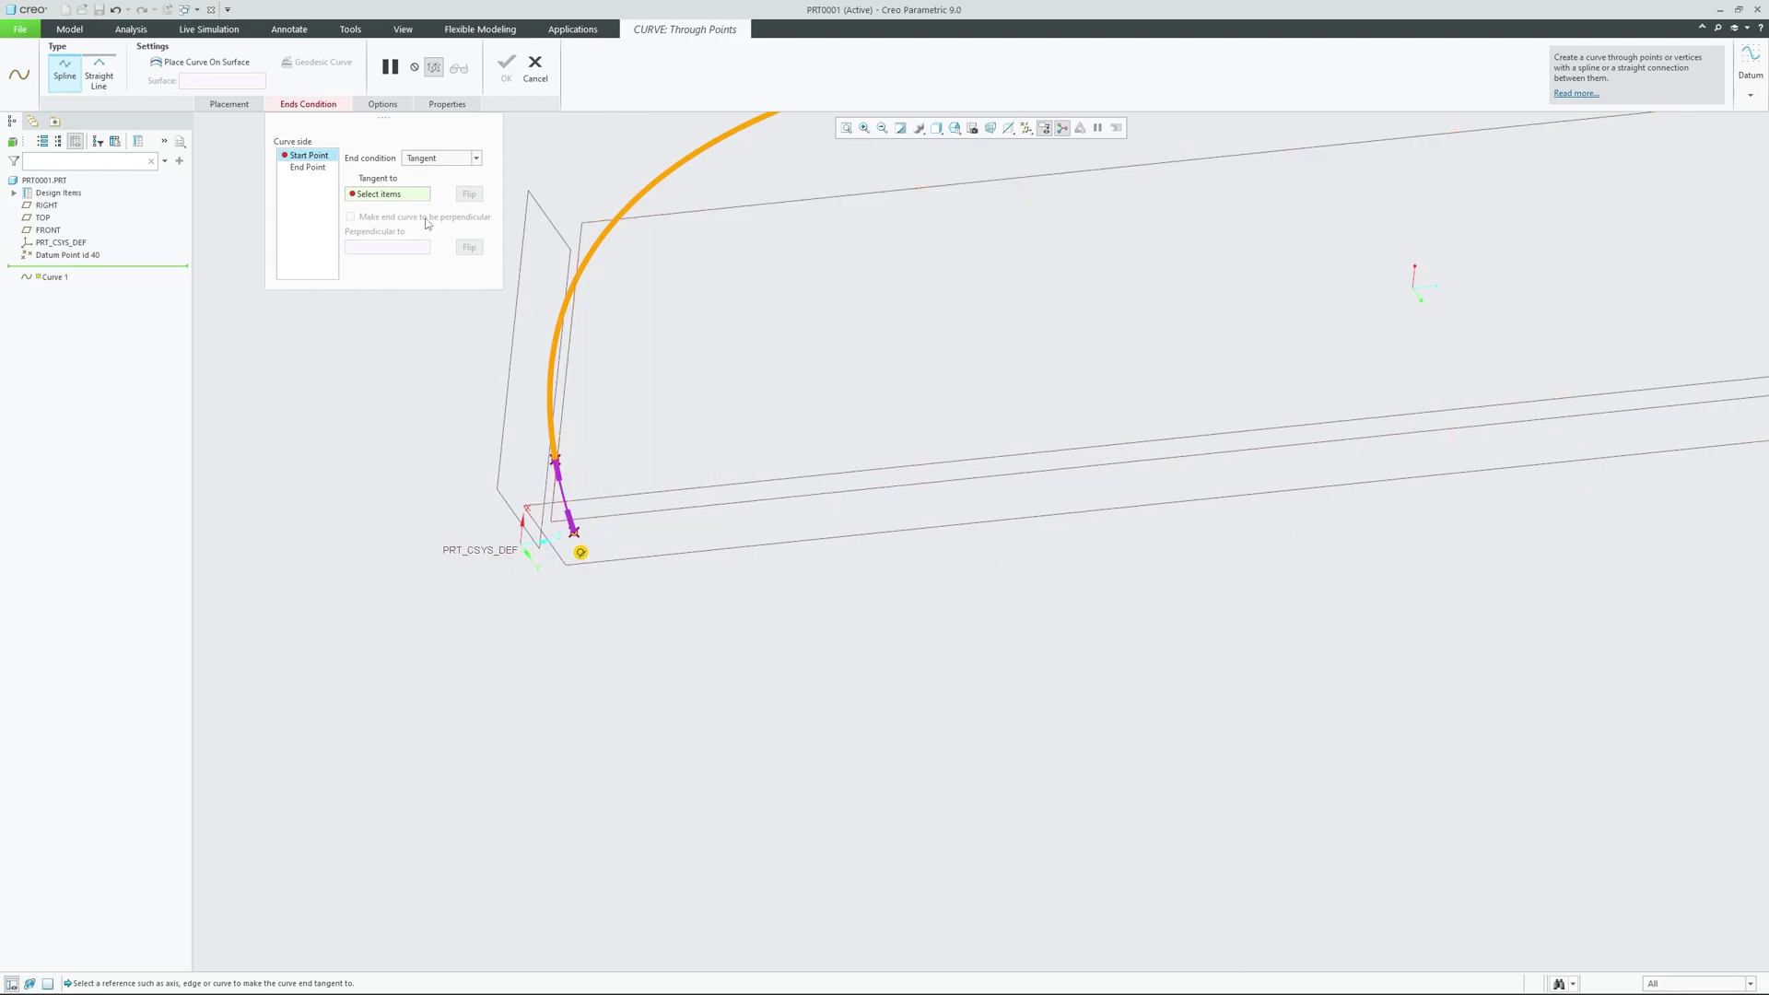
- Cycle the start end condition through Free, Tangent and Curvature continuous, settling on Normal
left_click(440, 157)
left_click(431, 170)
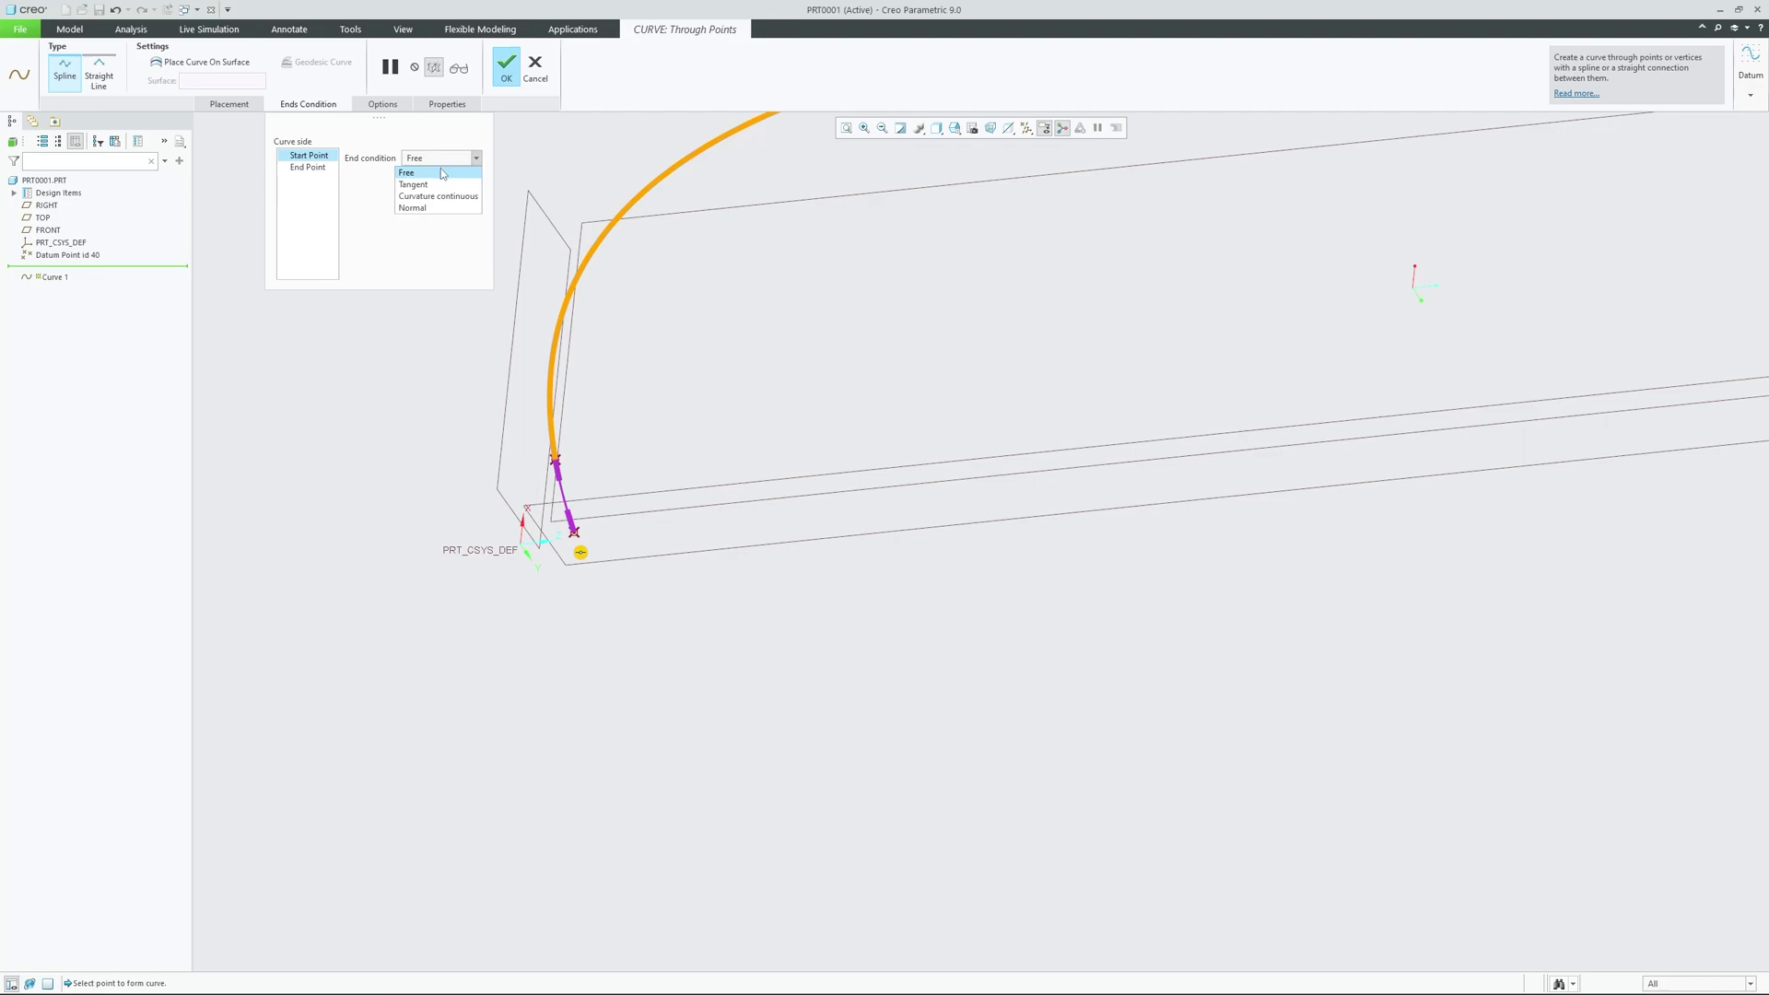
left_click(422, 184)
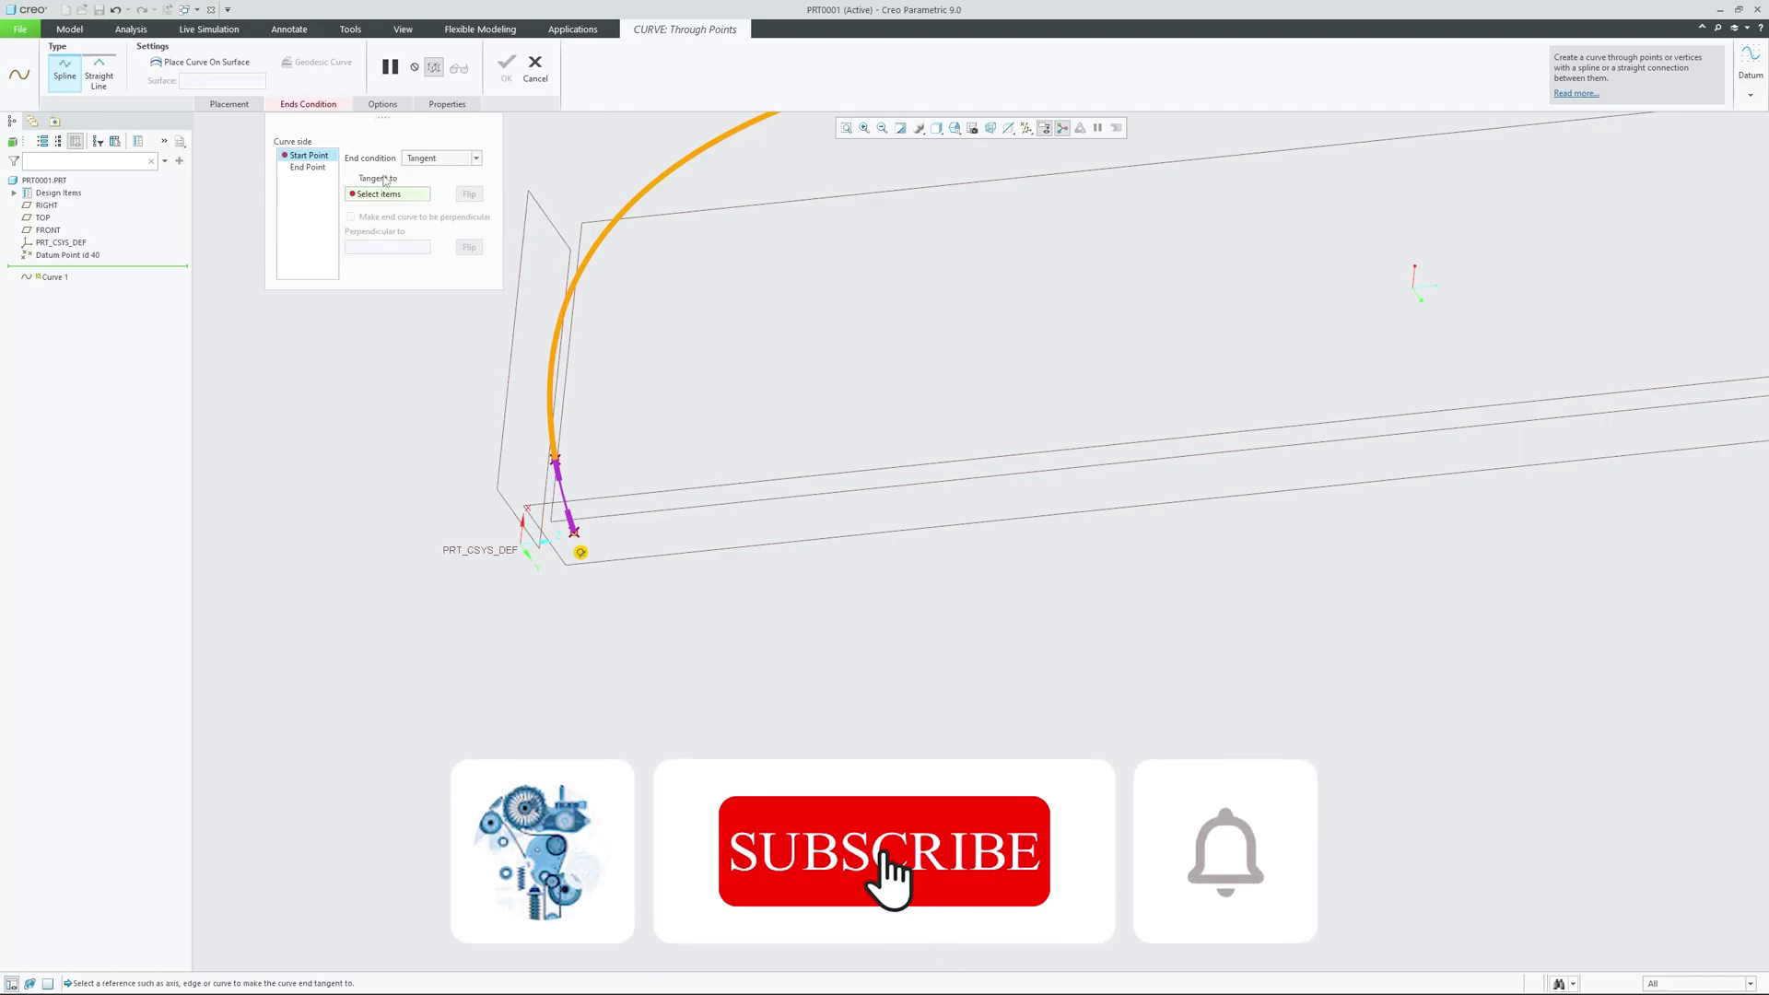
left_click(440, 157)
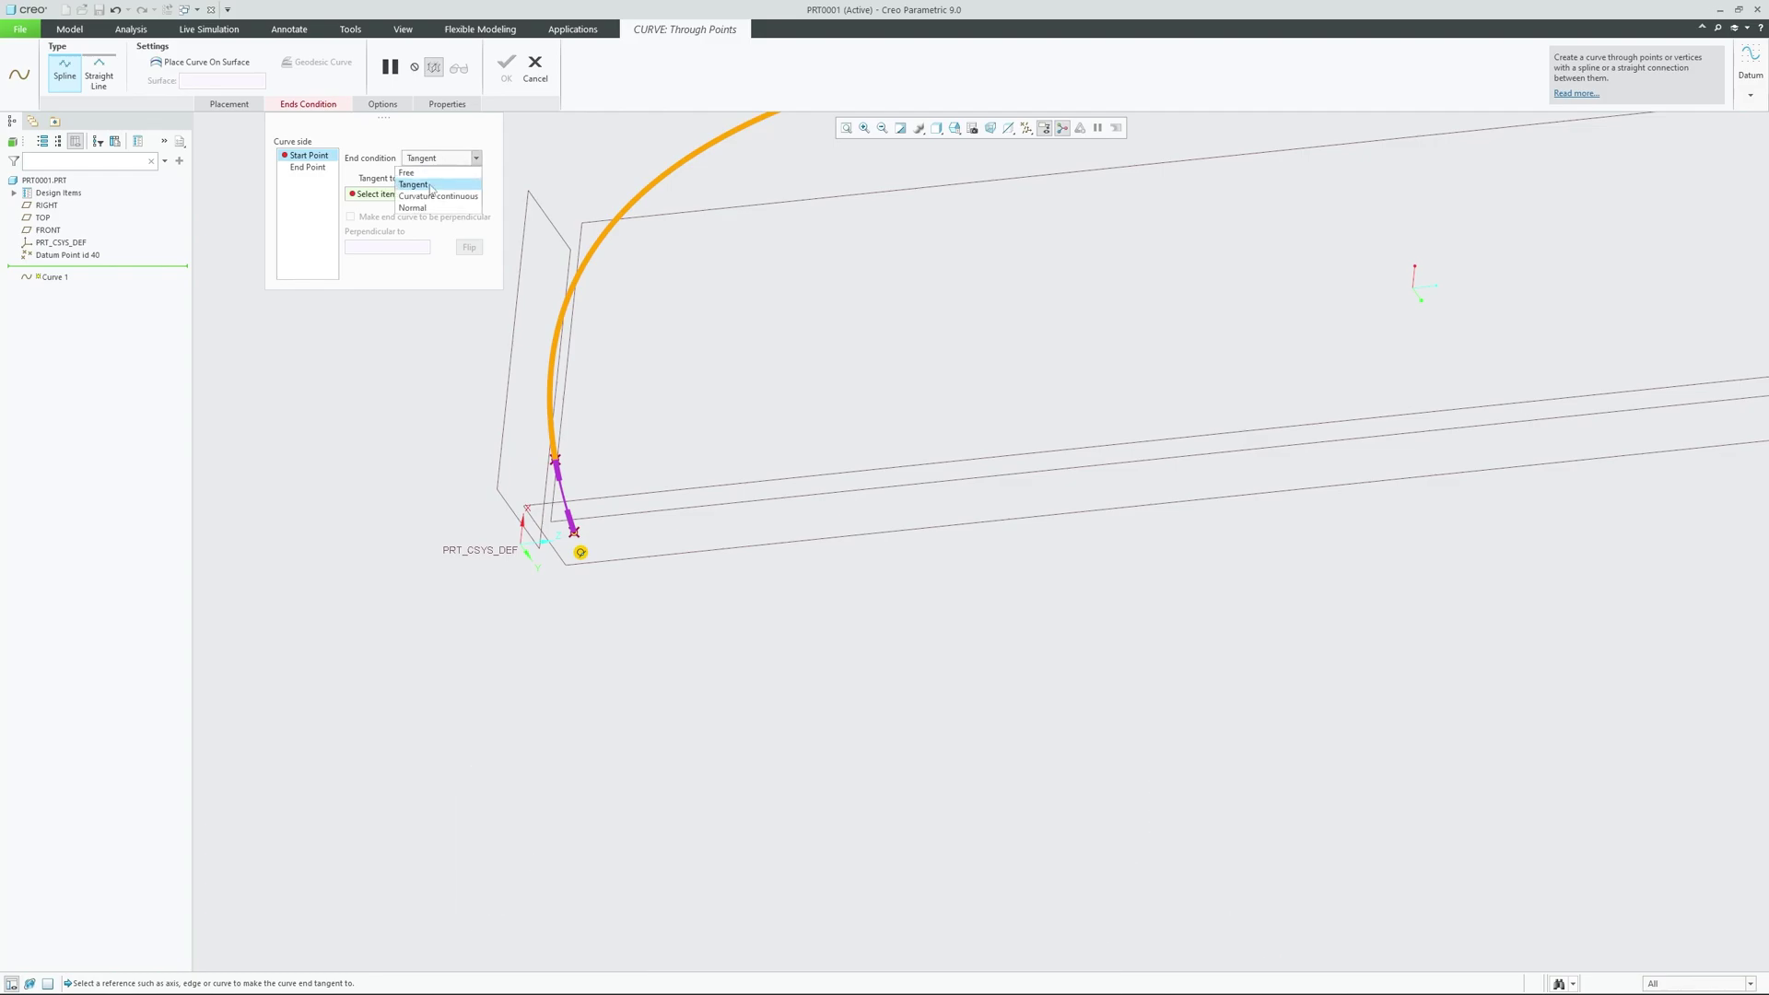
left_click(427, 197)
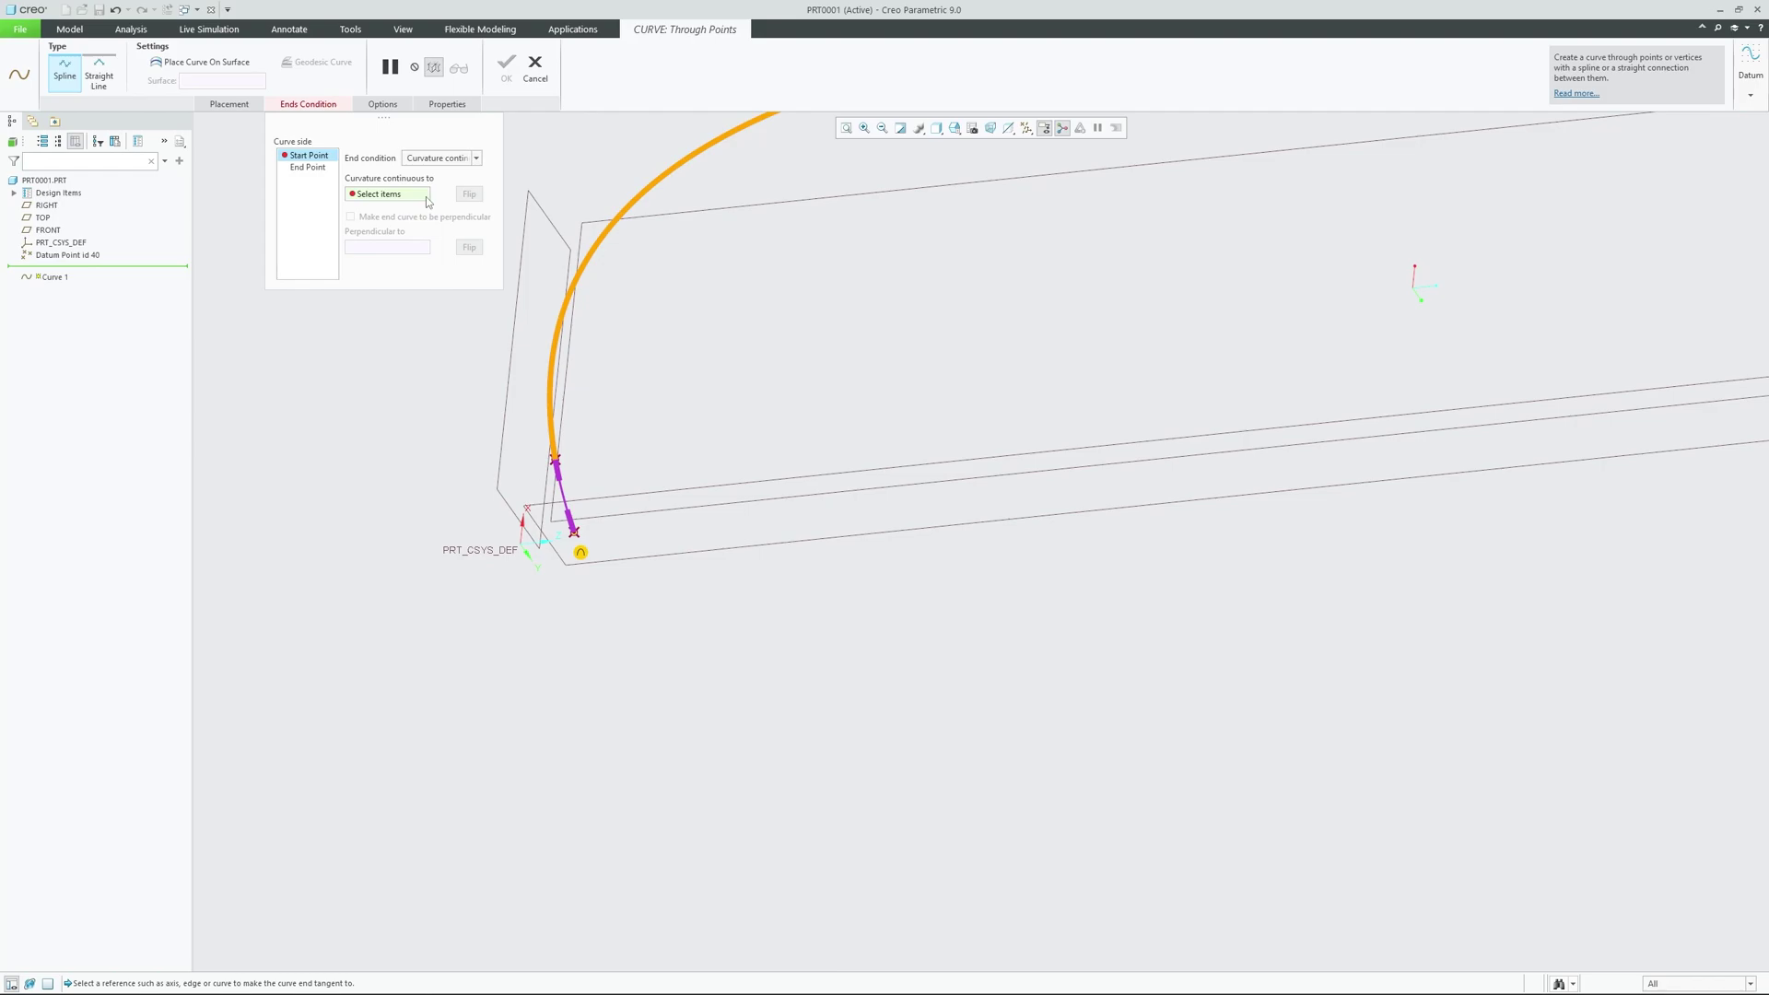
left_click(435, 158)
left_click(421, 207)
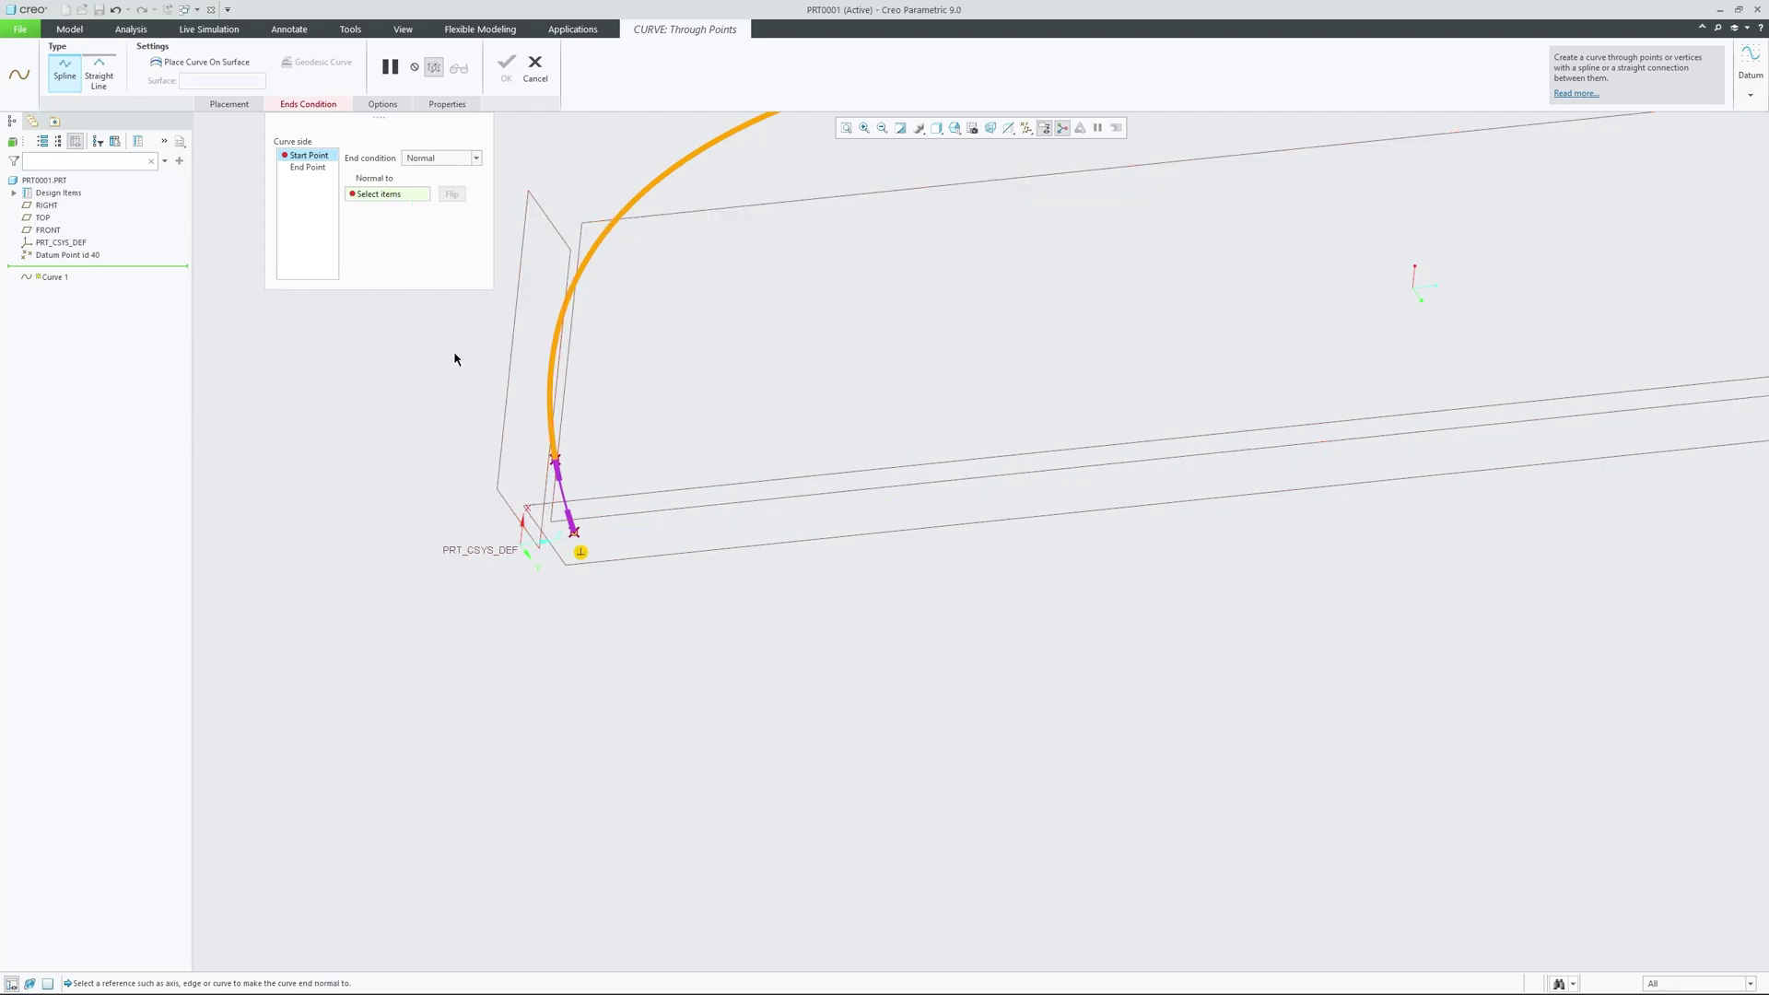
- Try RIGHT and then TOP as the start's Normal-to reference, clearing each
middle_click_drag(455, 358, 529, 544)
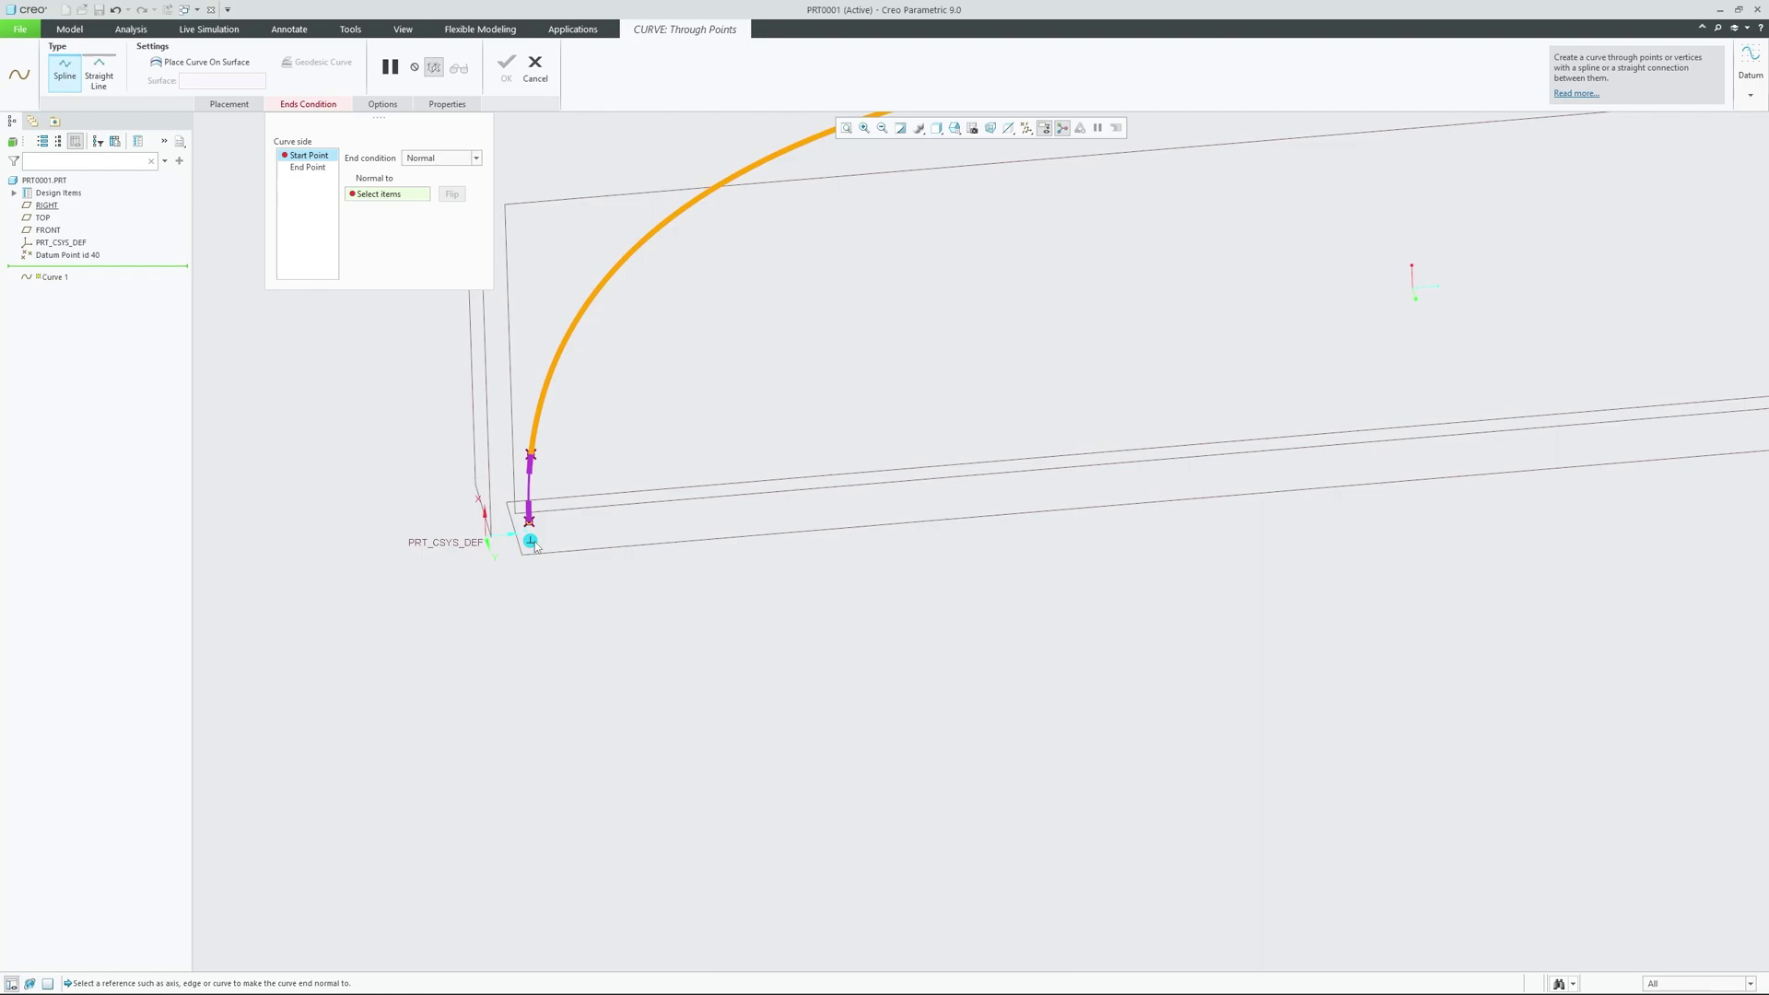
left_click(582, 559)
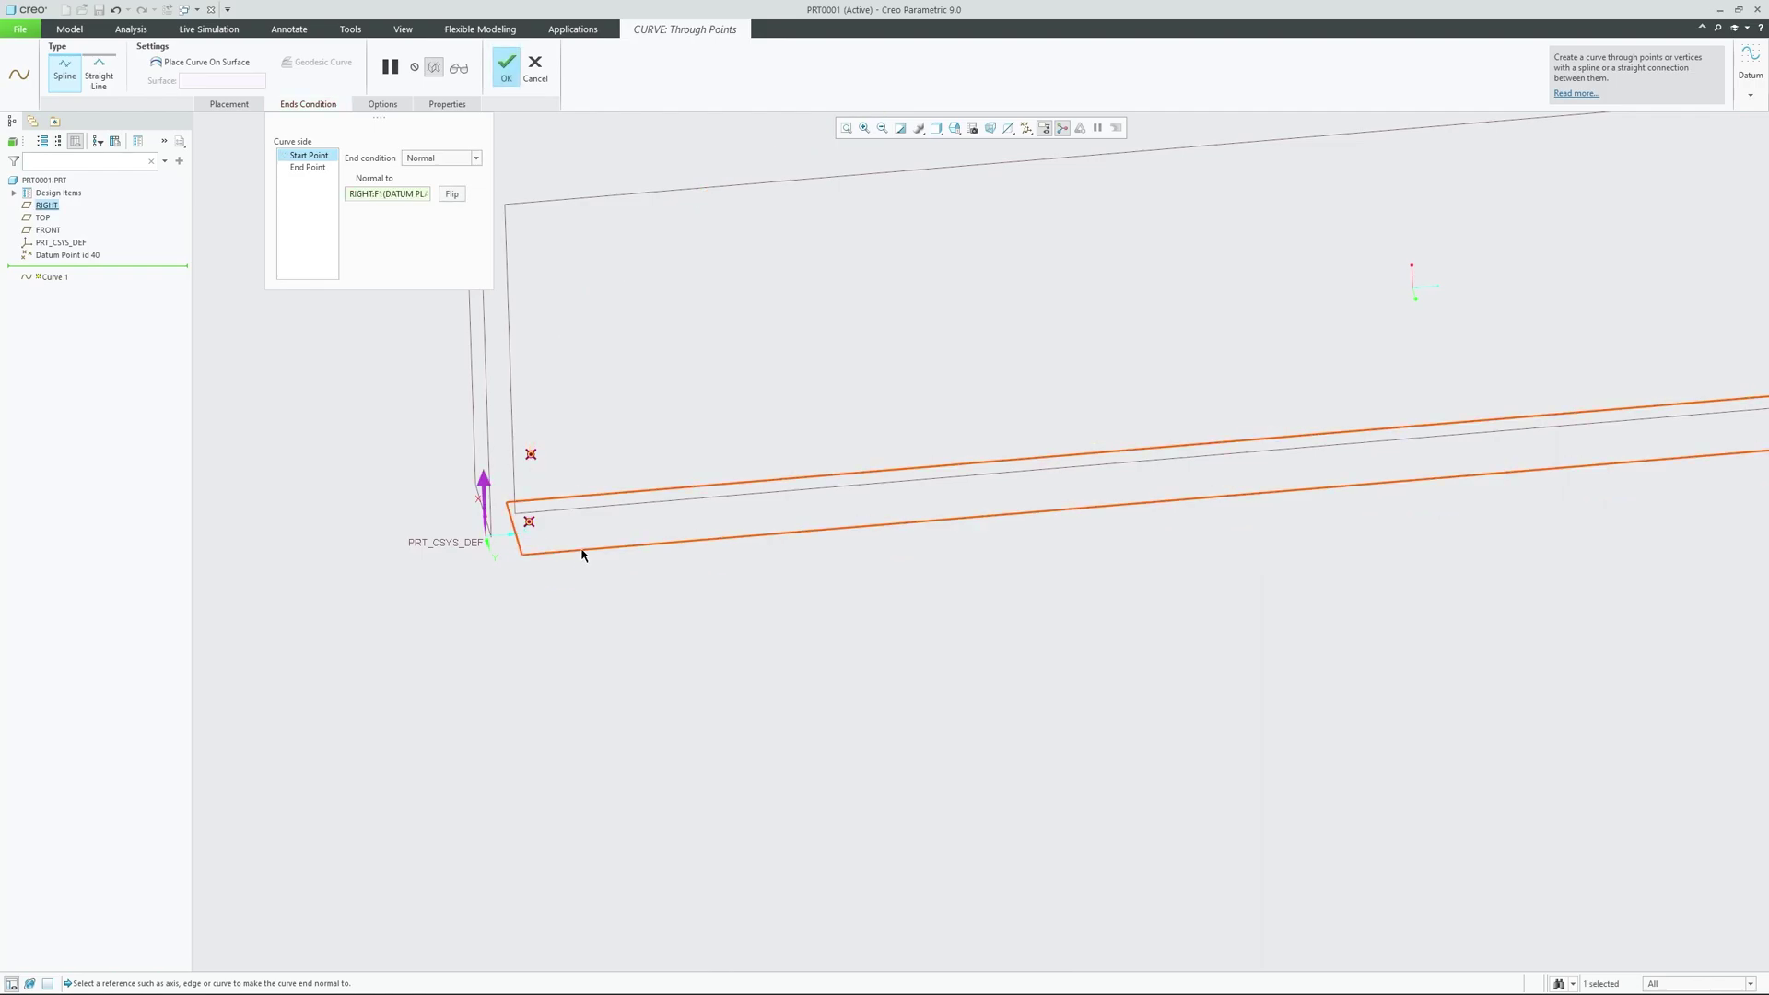
left_click(572, 542)
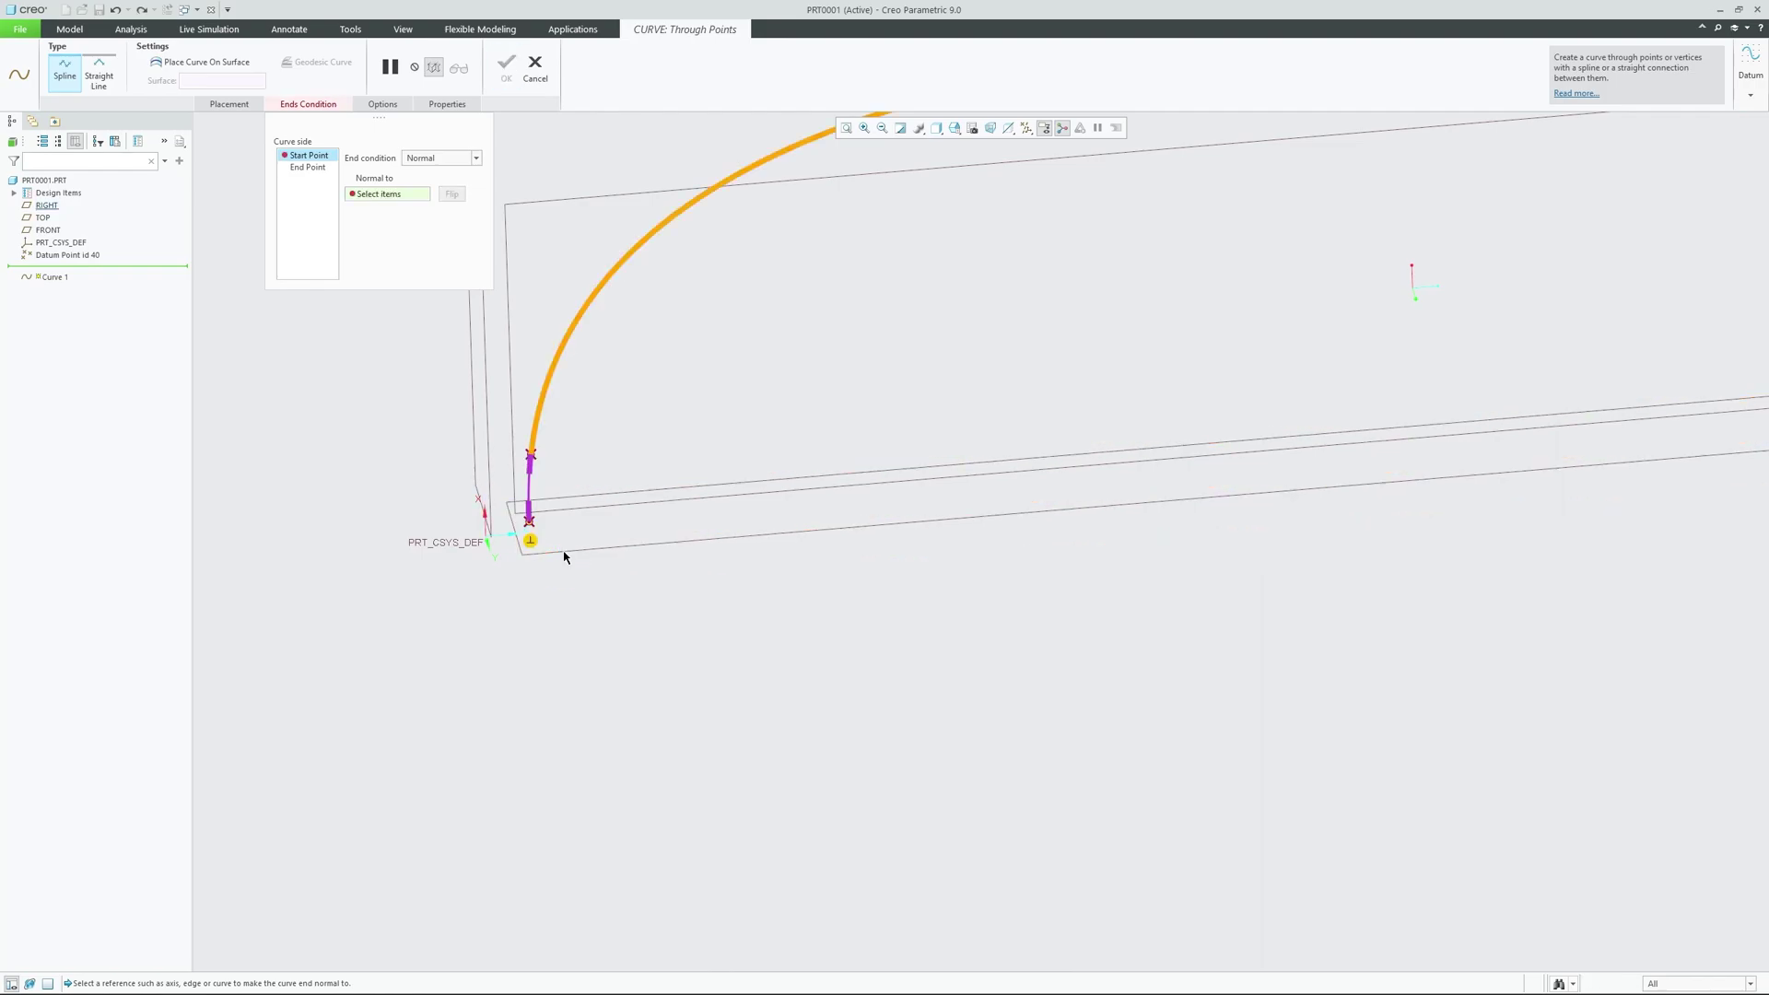
middle_click_drag(565, 553, 659, 603)
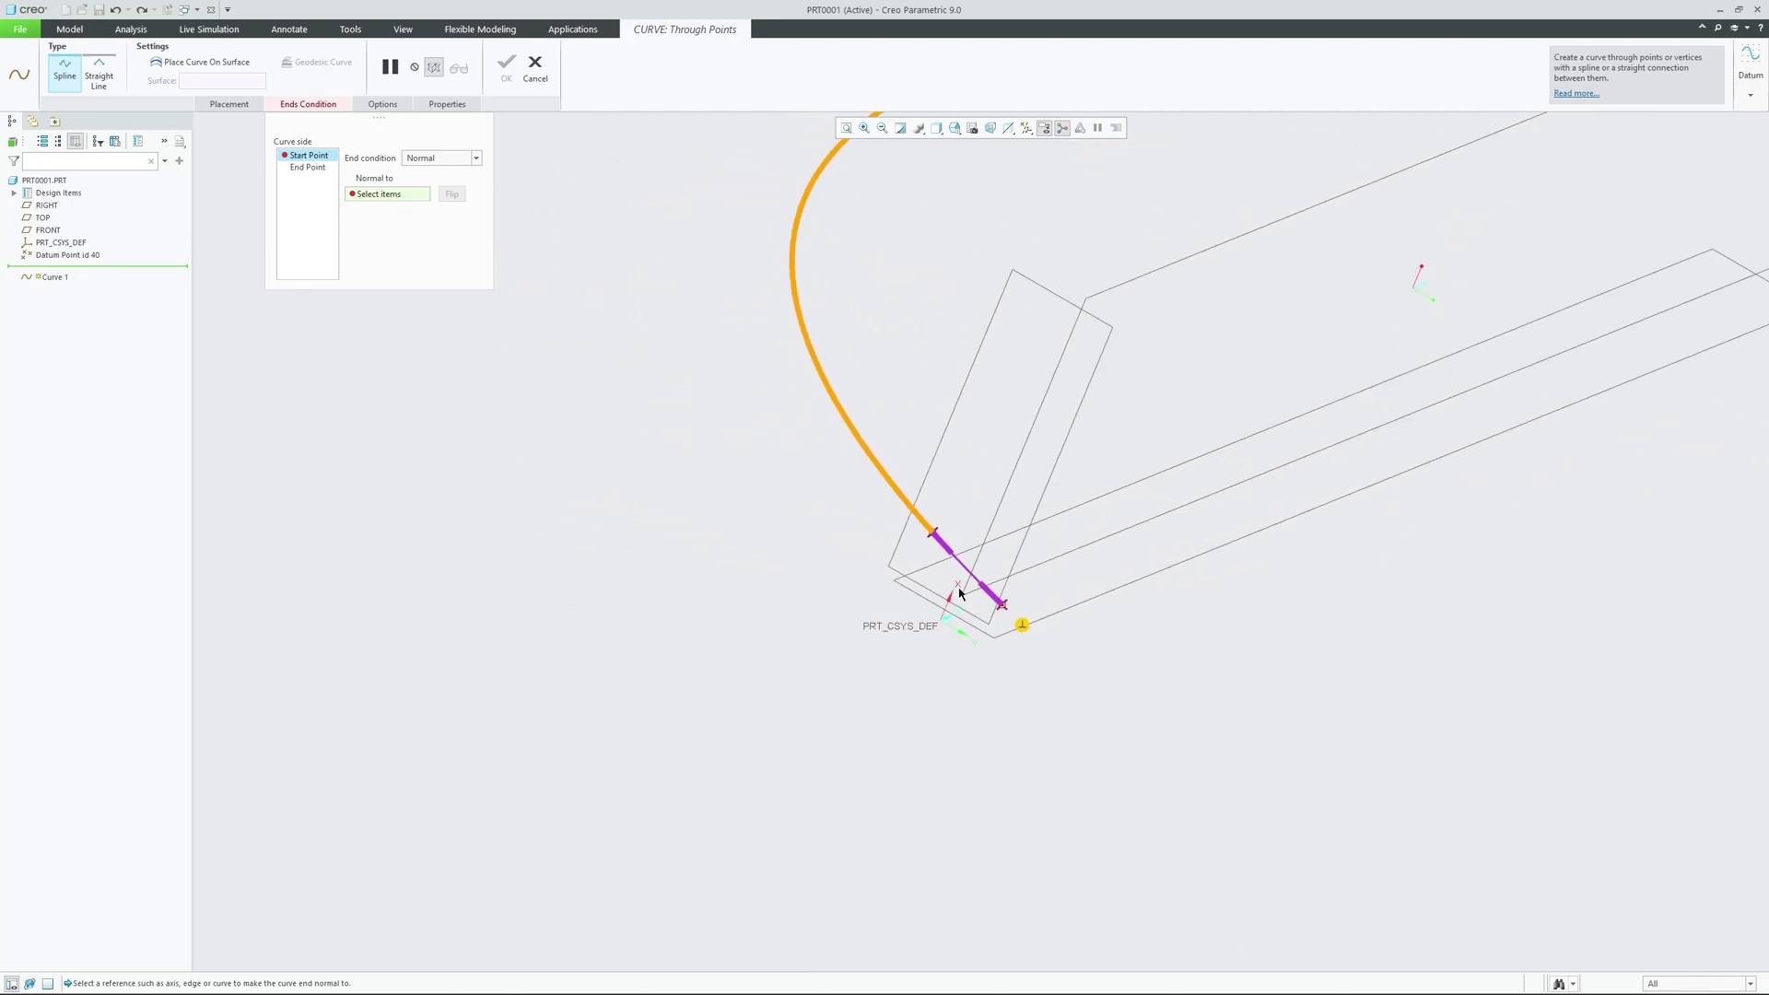
scroll(746, 564, "down", 2)
scroll(940, 663, "up", 2)
scroll(797, 556, "down", 2)
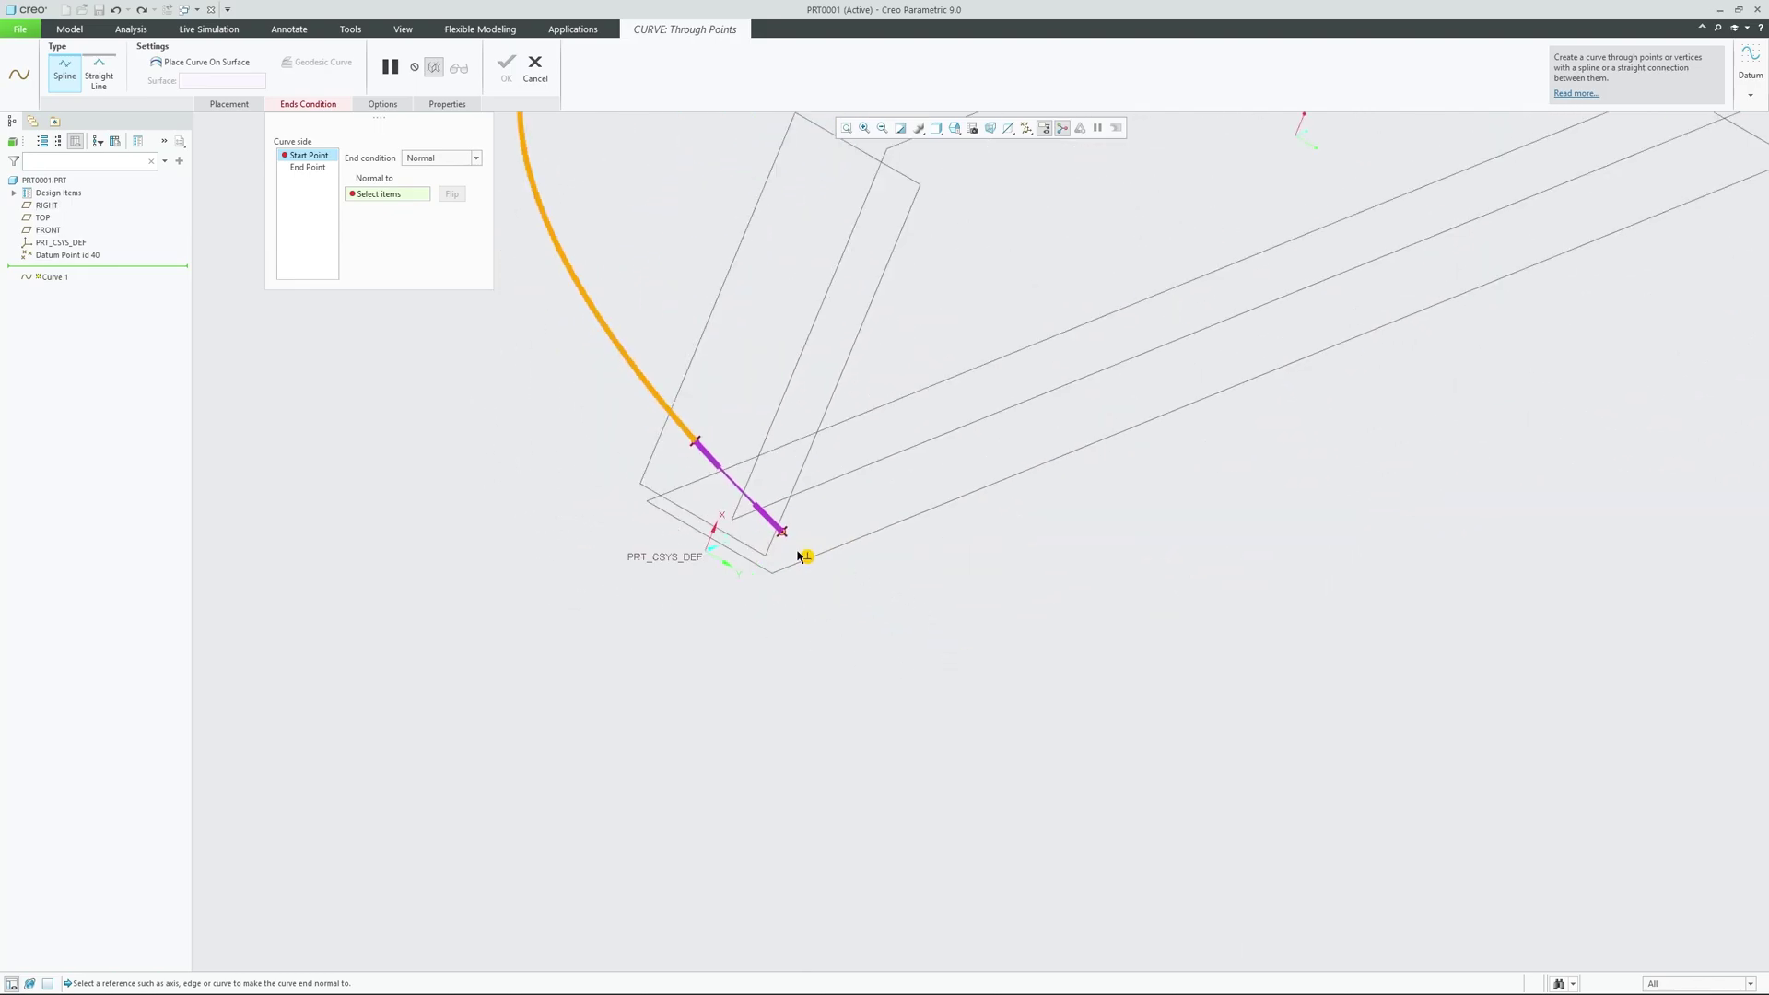
left_click(761, 467)
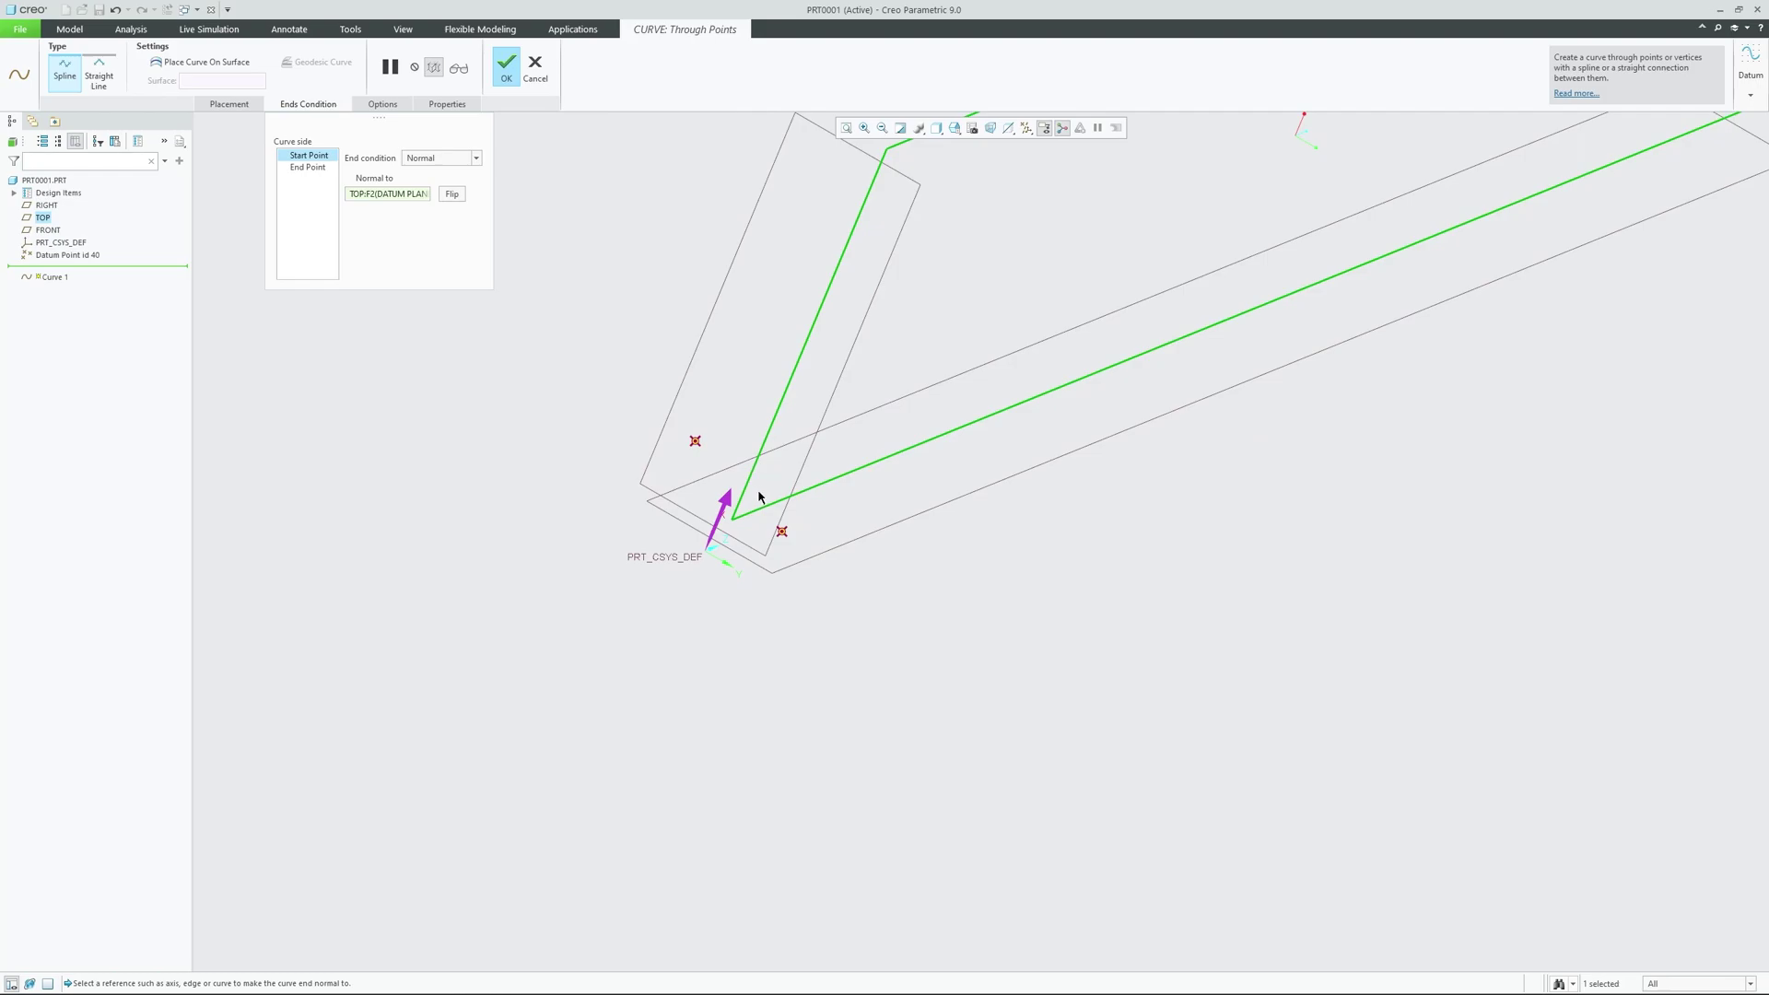
left_click(759, 497)
- Set the start end condition back to Free and show the curve's point list
middle_click_drag(497, 230, 530, 206)
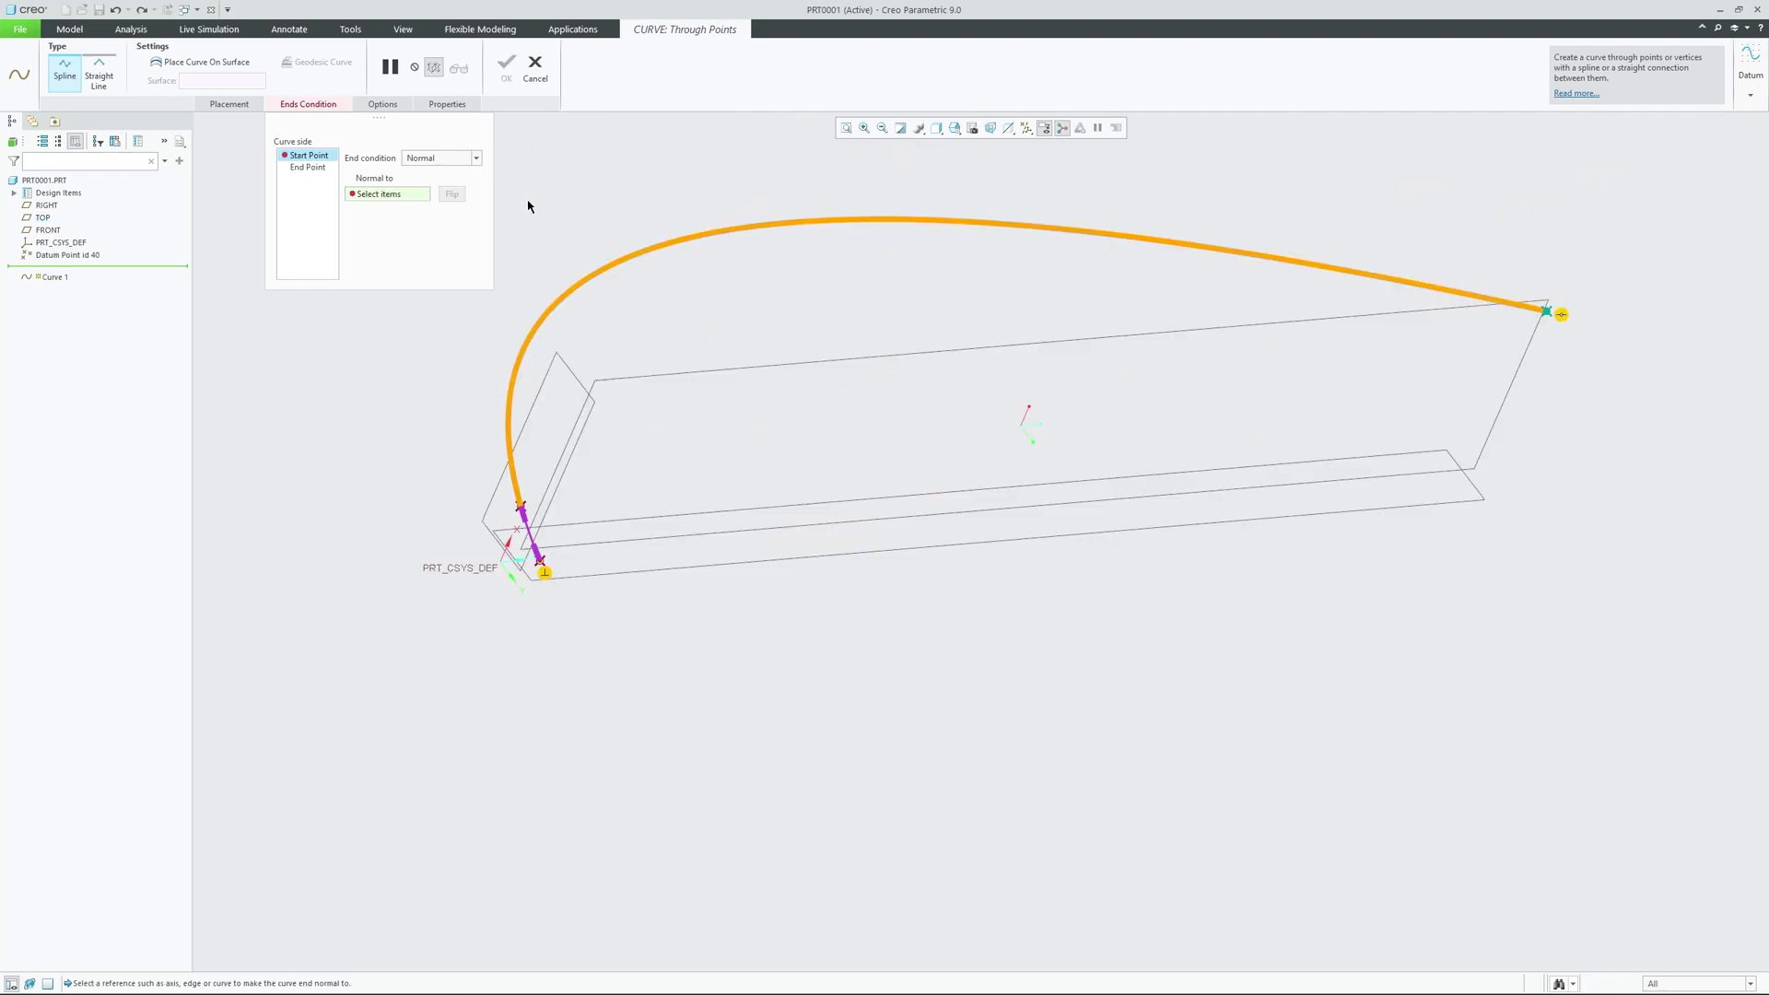
left_click(466, 162)
left_click(450, 171)
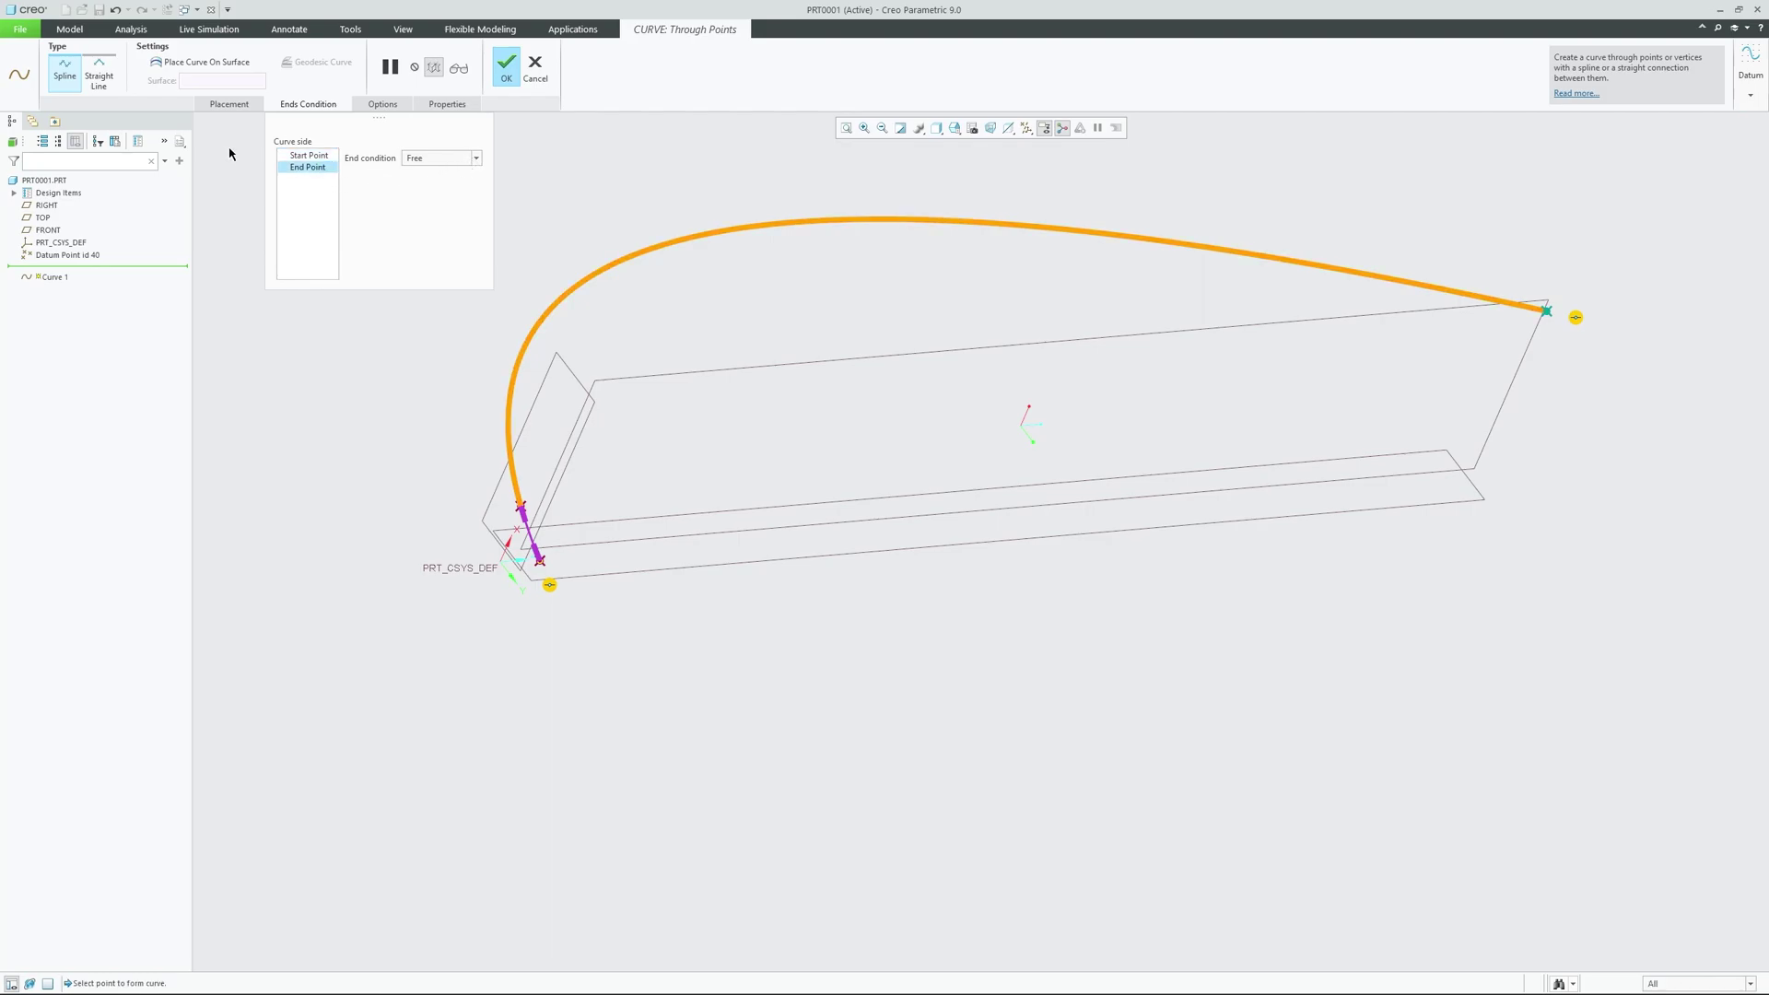
left_click(224, 105)
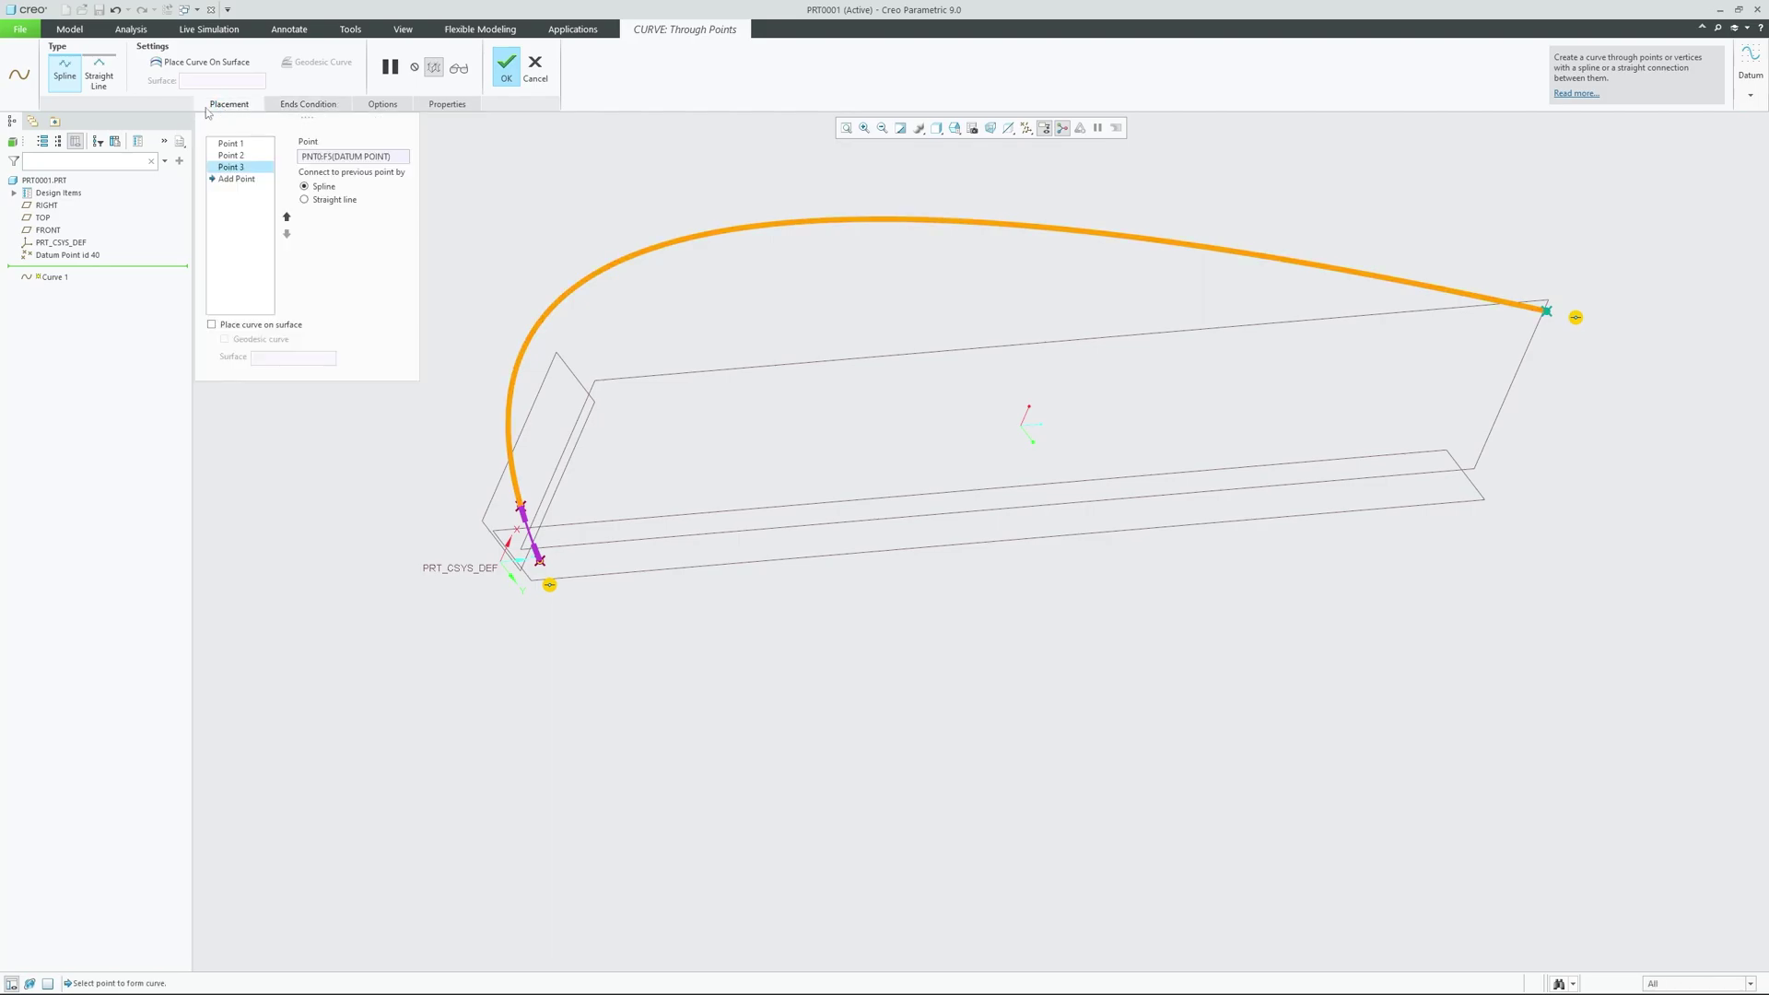
- Select Point 2 in the Placement list and connect it by a straight line
left_click(309, 104)
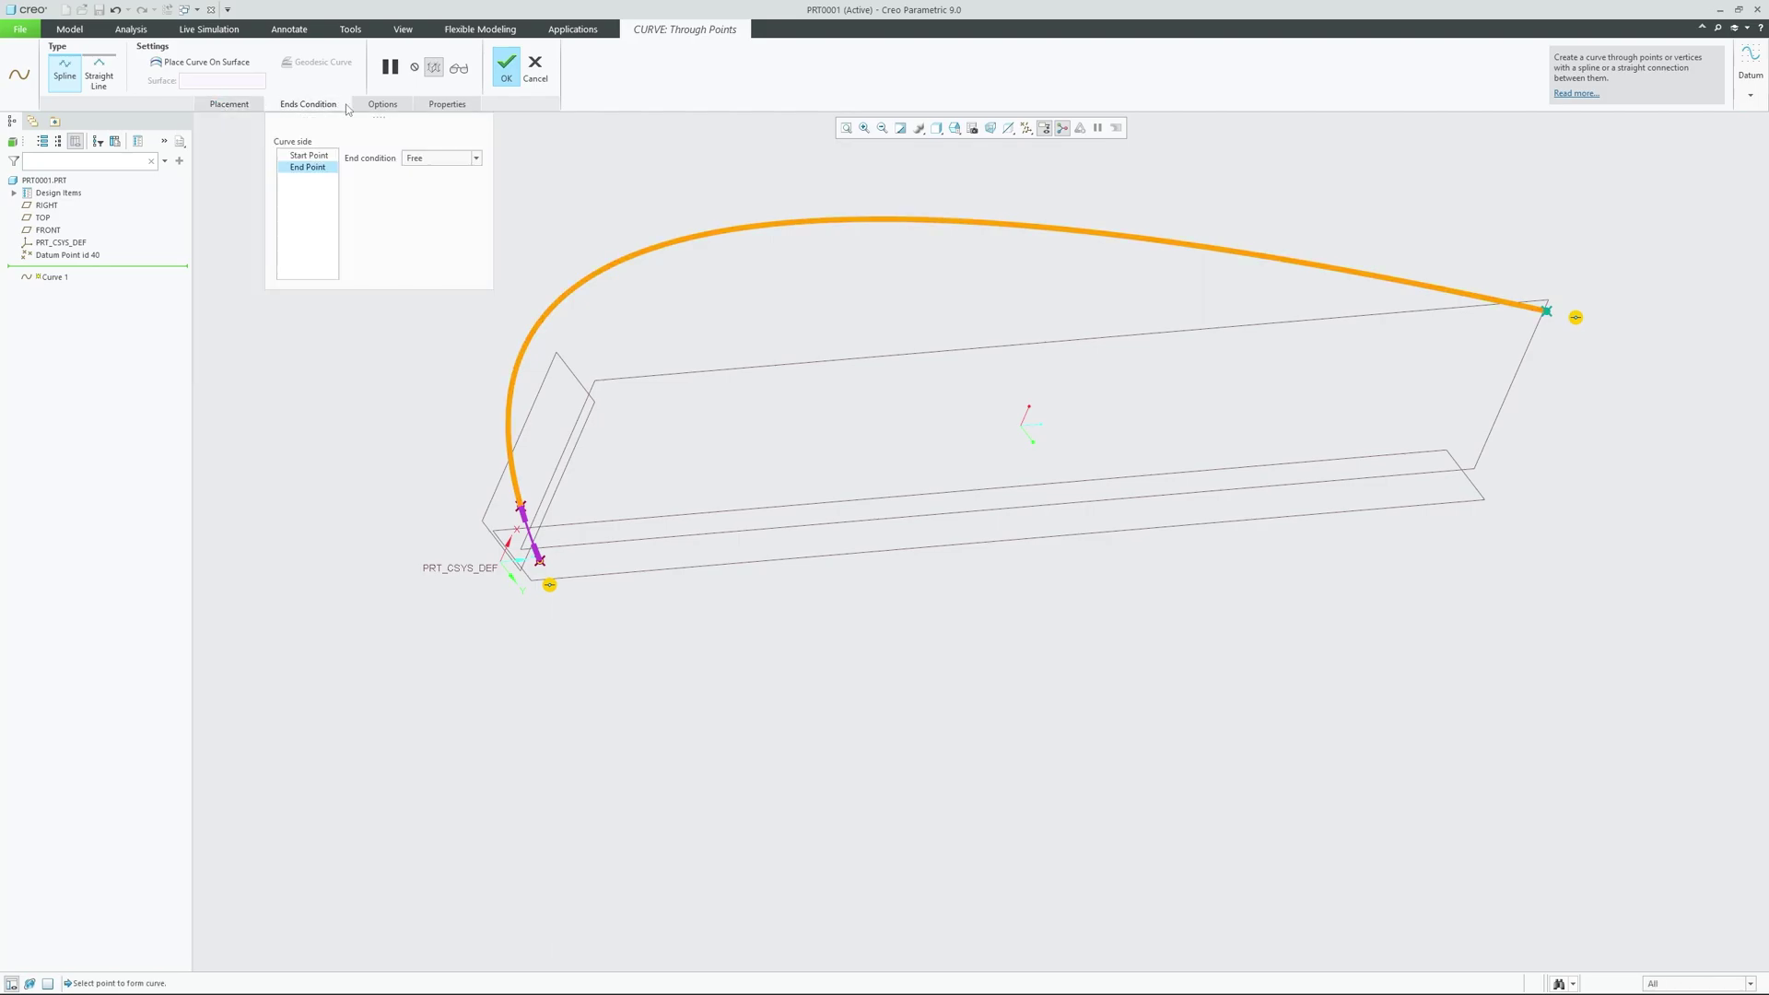
left_click(229, 104)
left_click(231, 156)
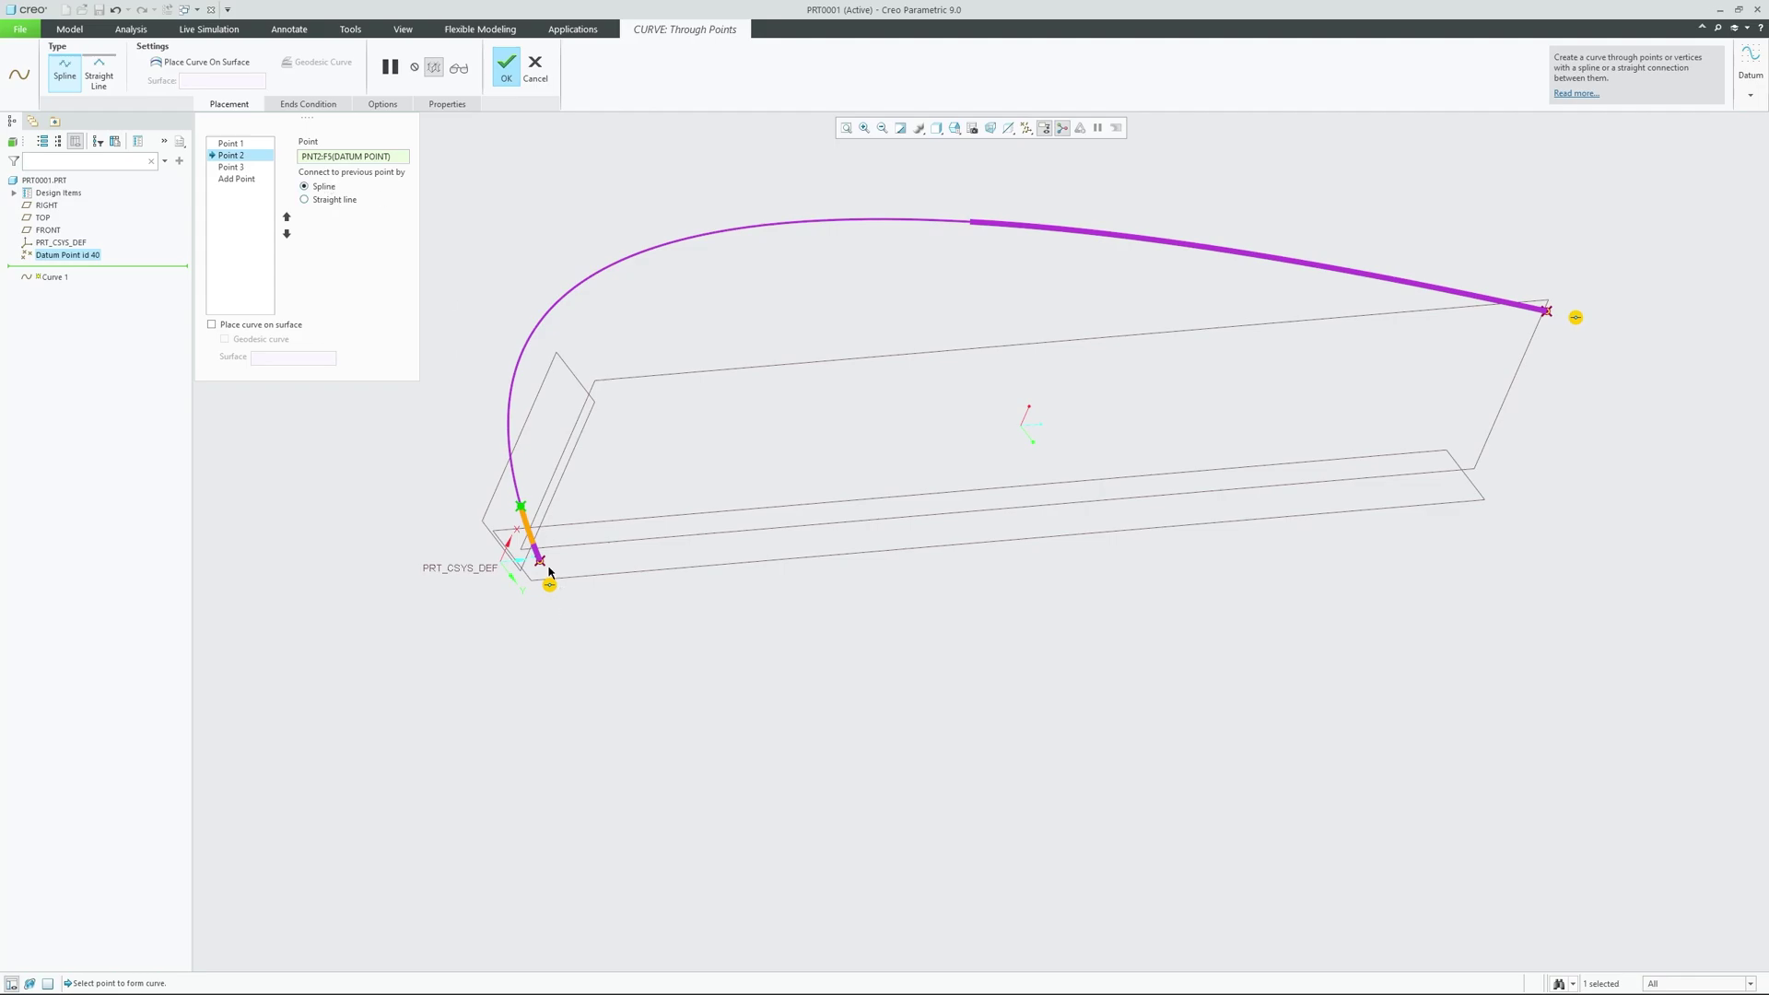
scroll(550, 571, "down", 5)
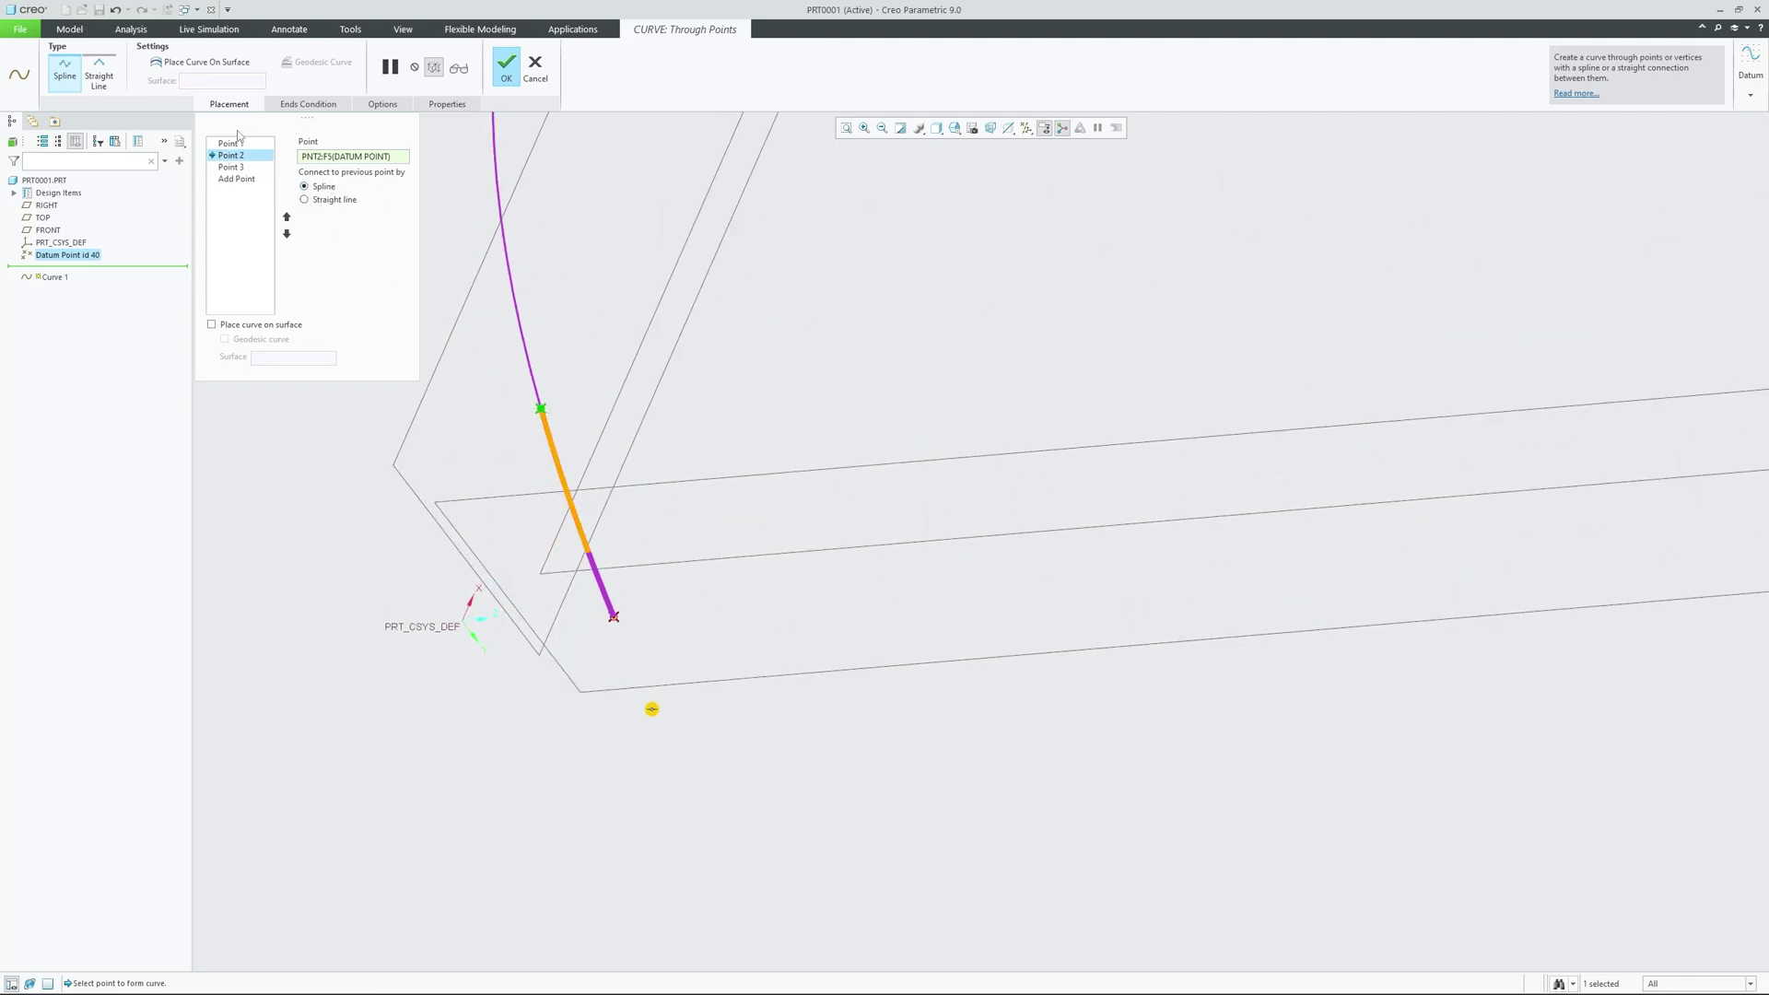
left_click(305, 200)
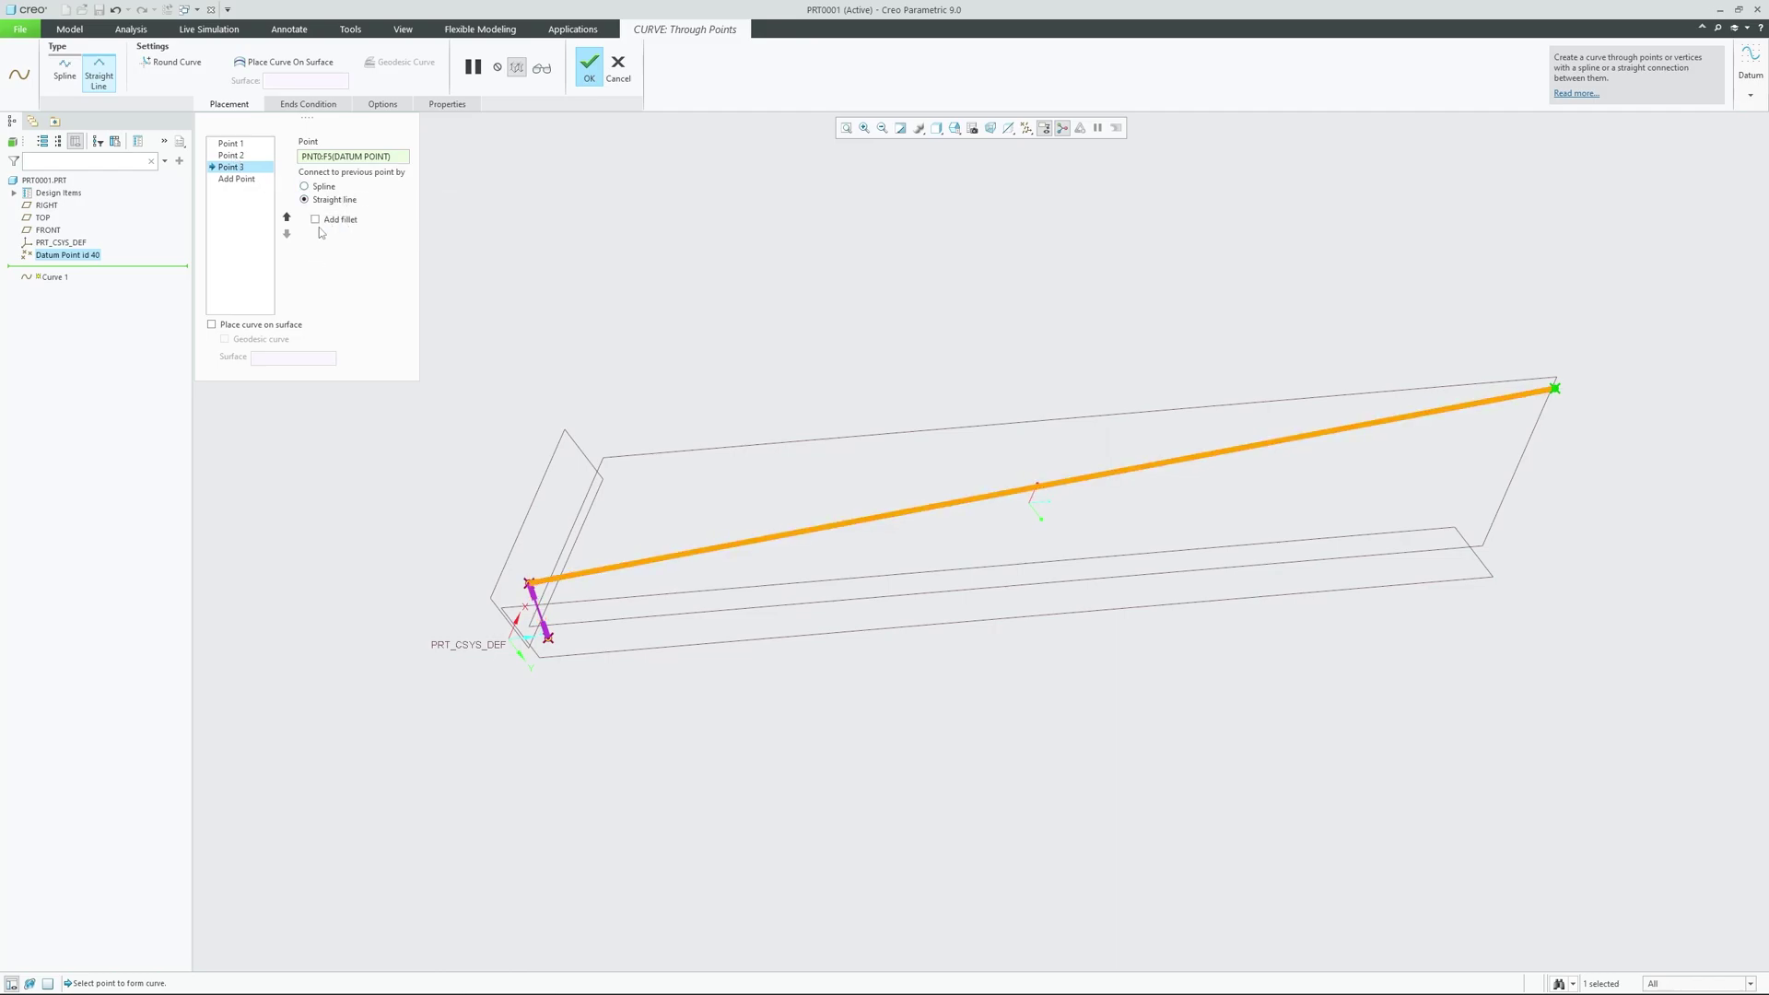
- Enable Add fillet at the straight-line corner with a radius of 5
left_click(316, 220)
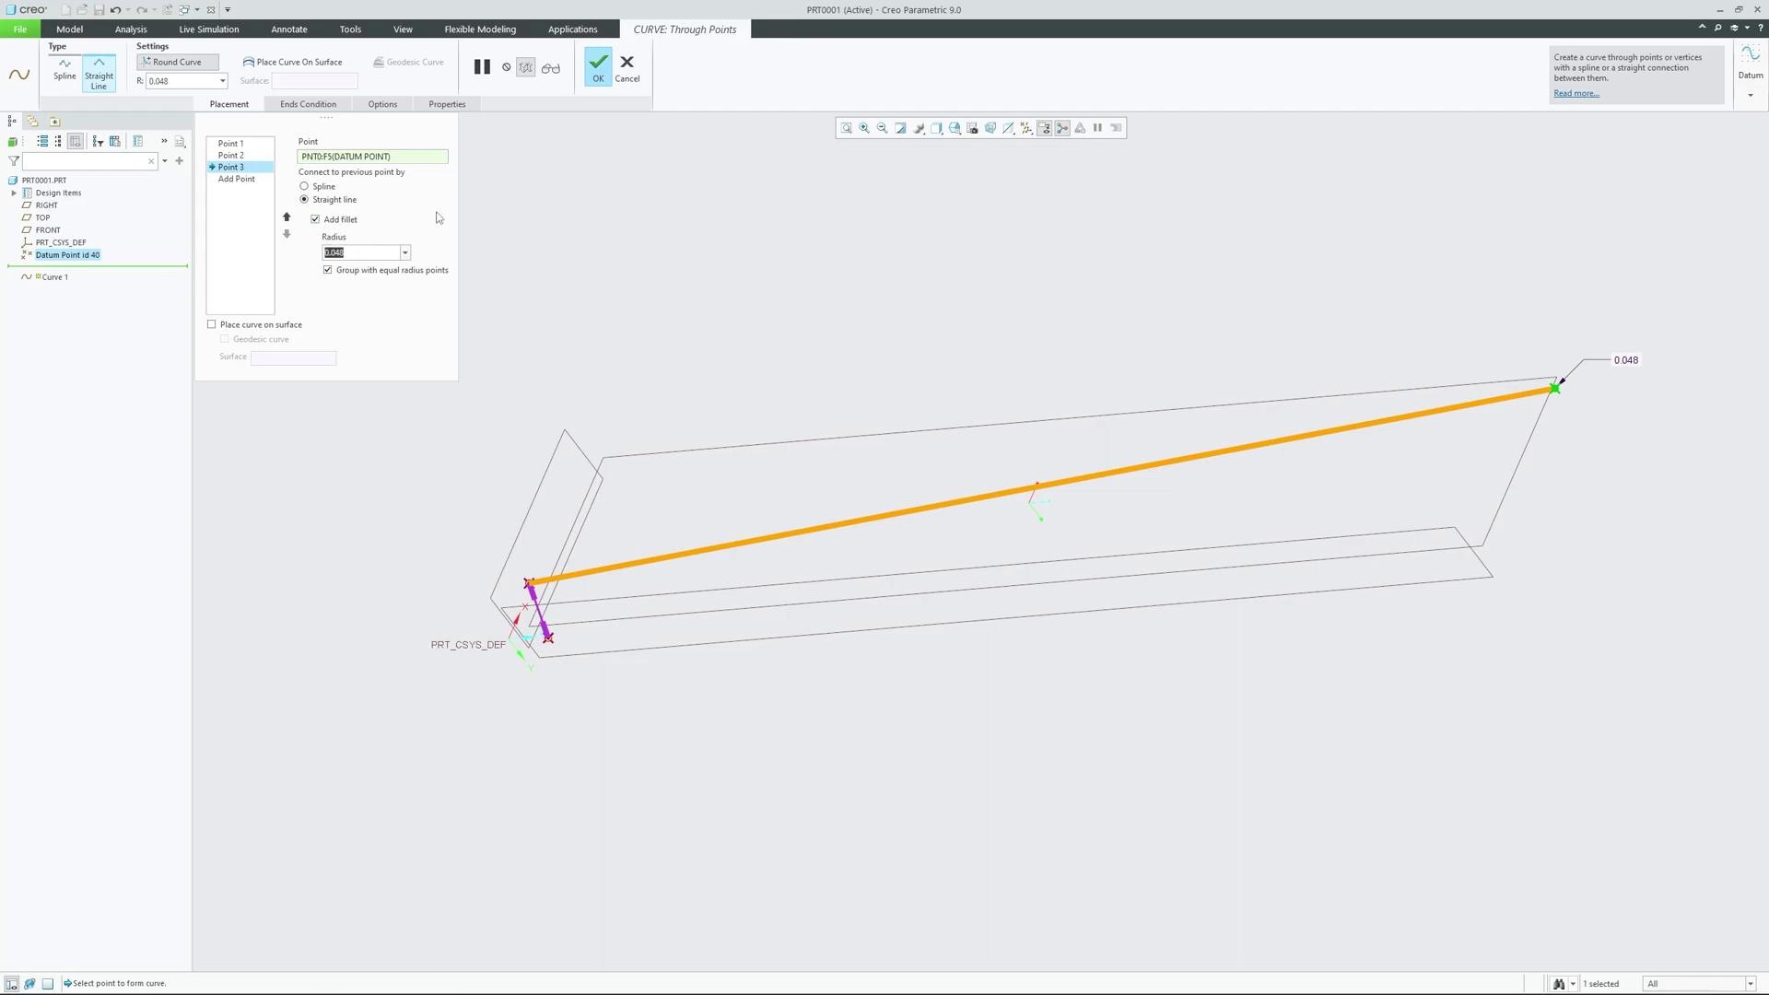
type("5")
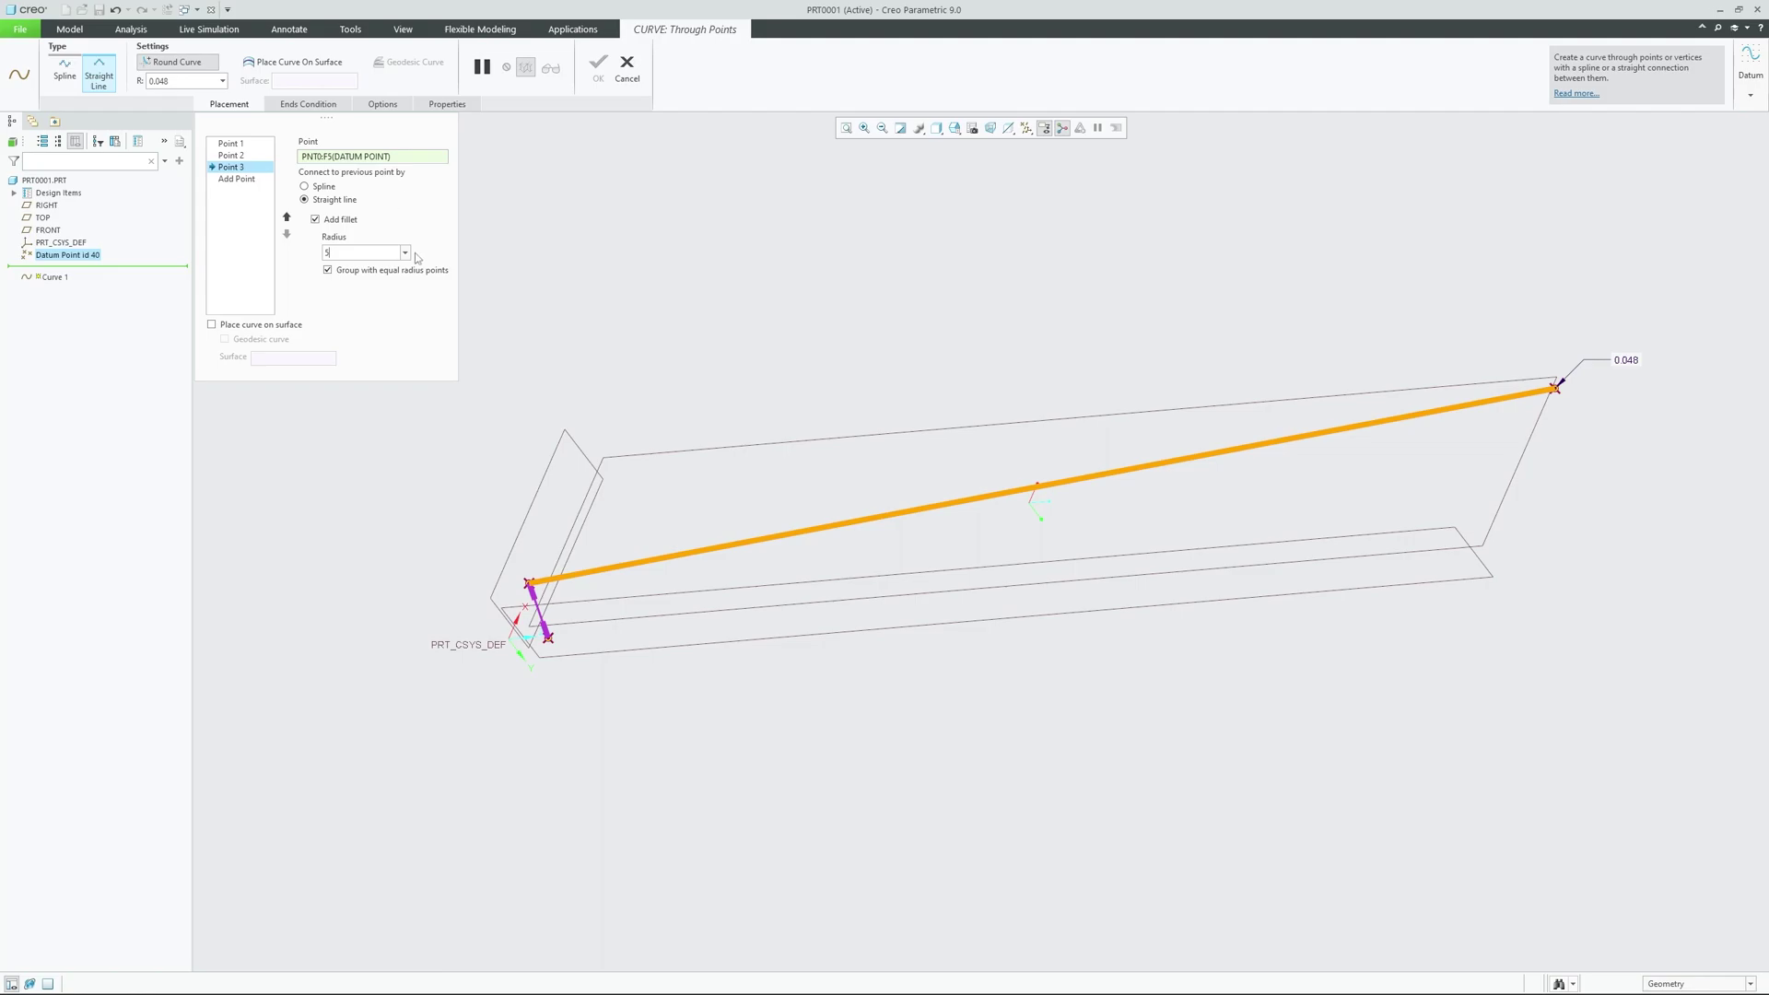
key("Return")
scroll(503, 598, "up", 5)
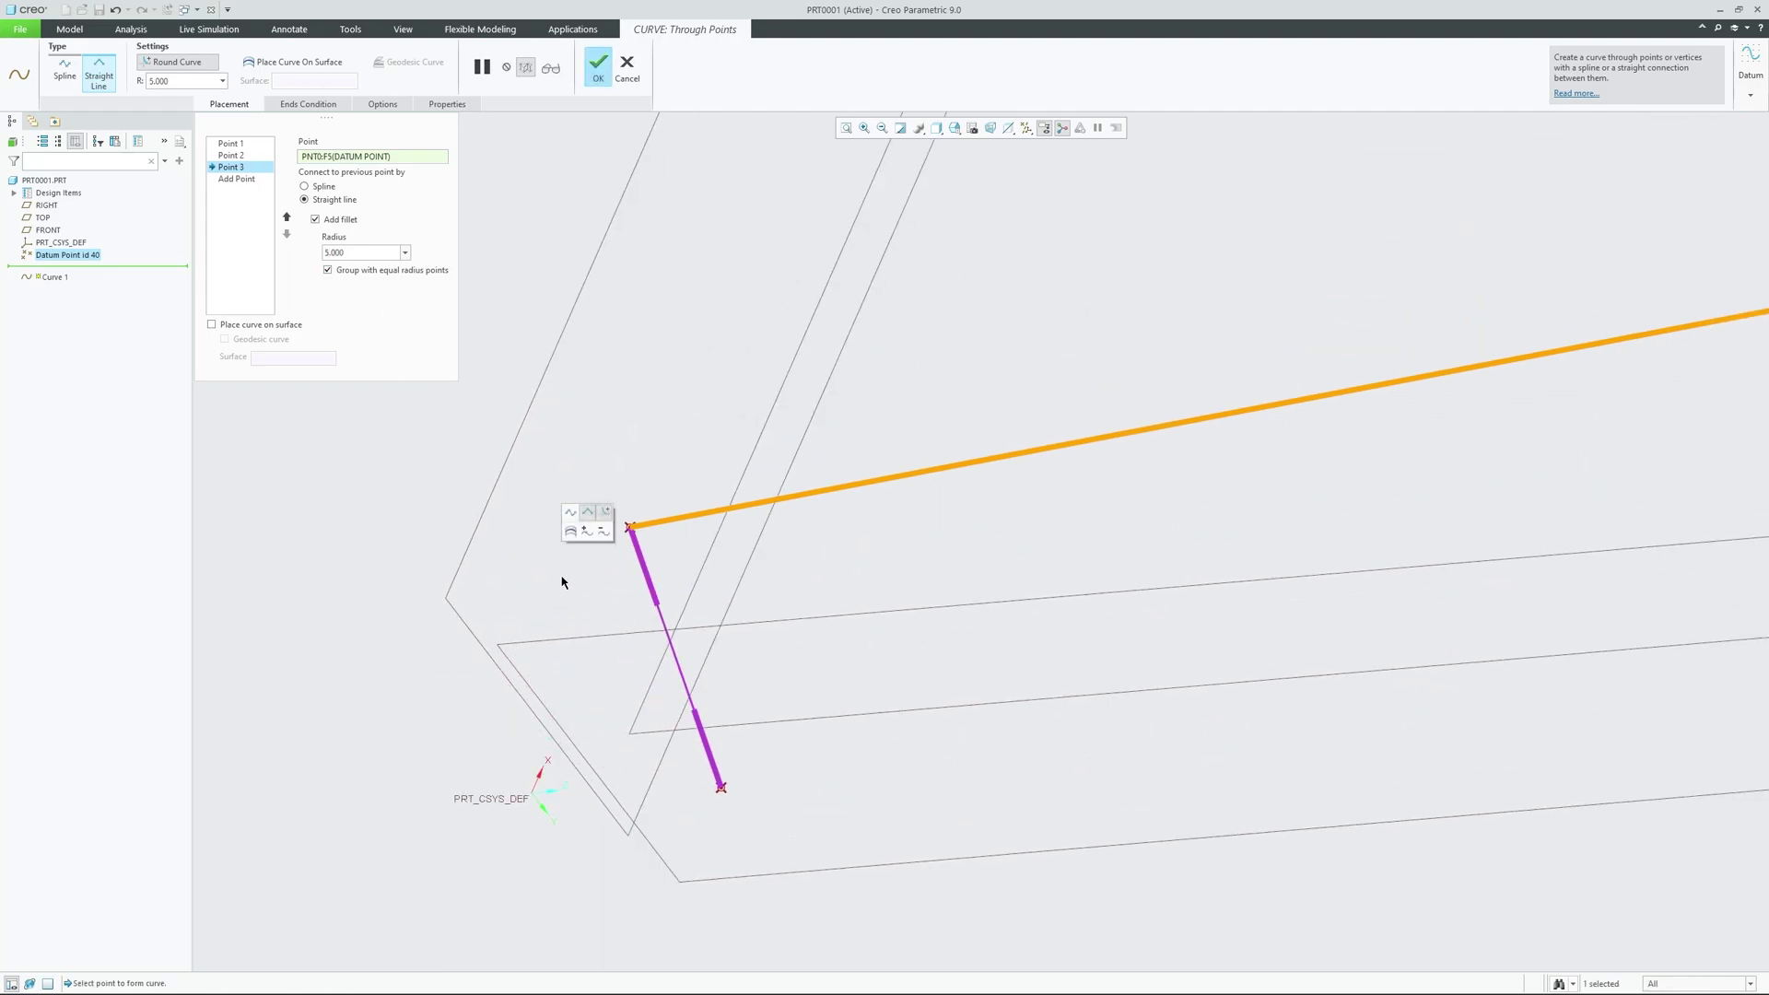
scroll(563, 579, "up", 5)
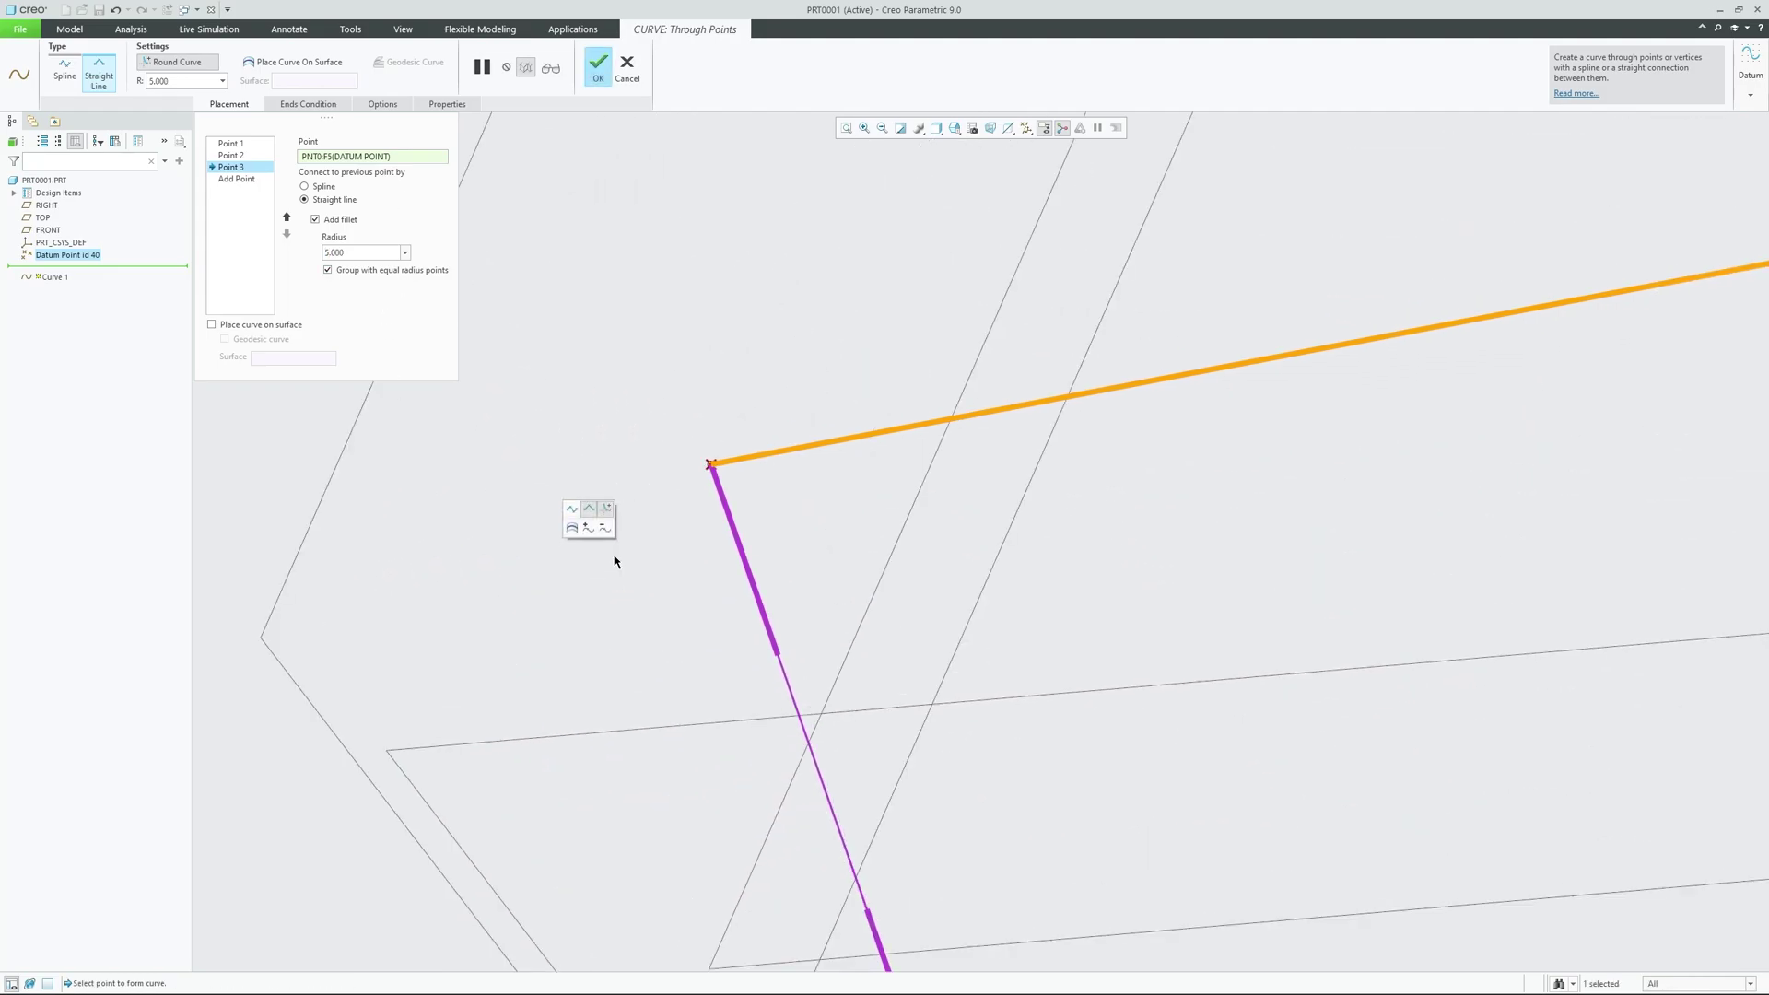
scroll(585, 465, "down", 6)
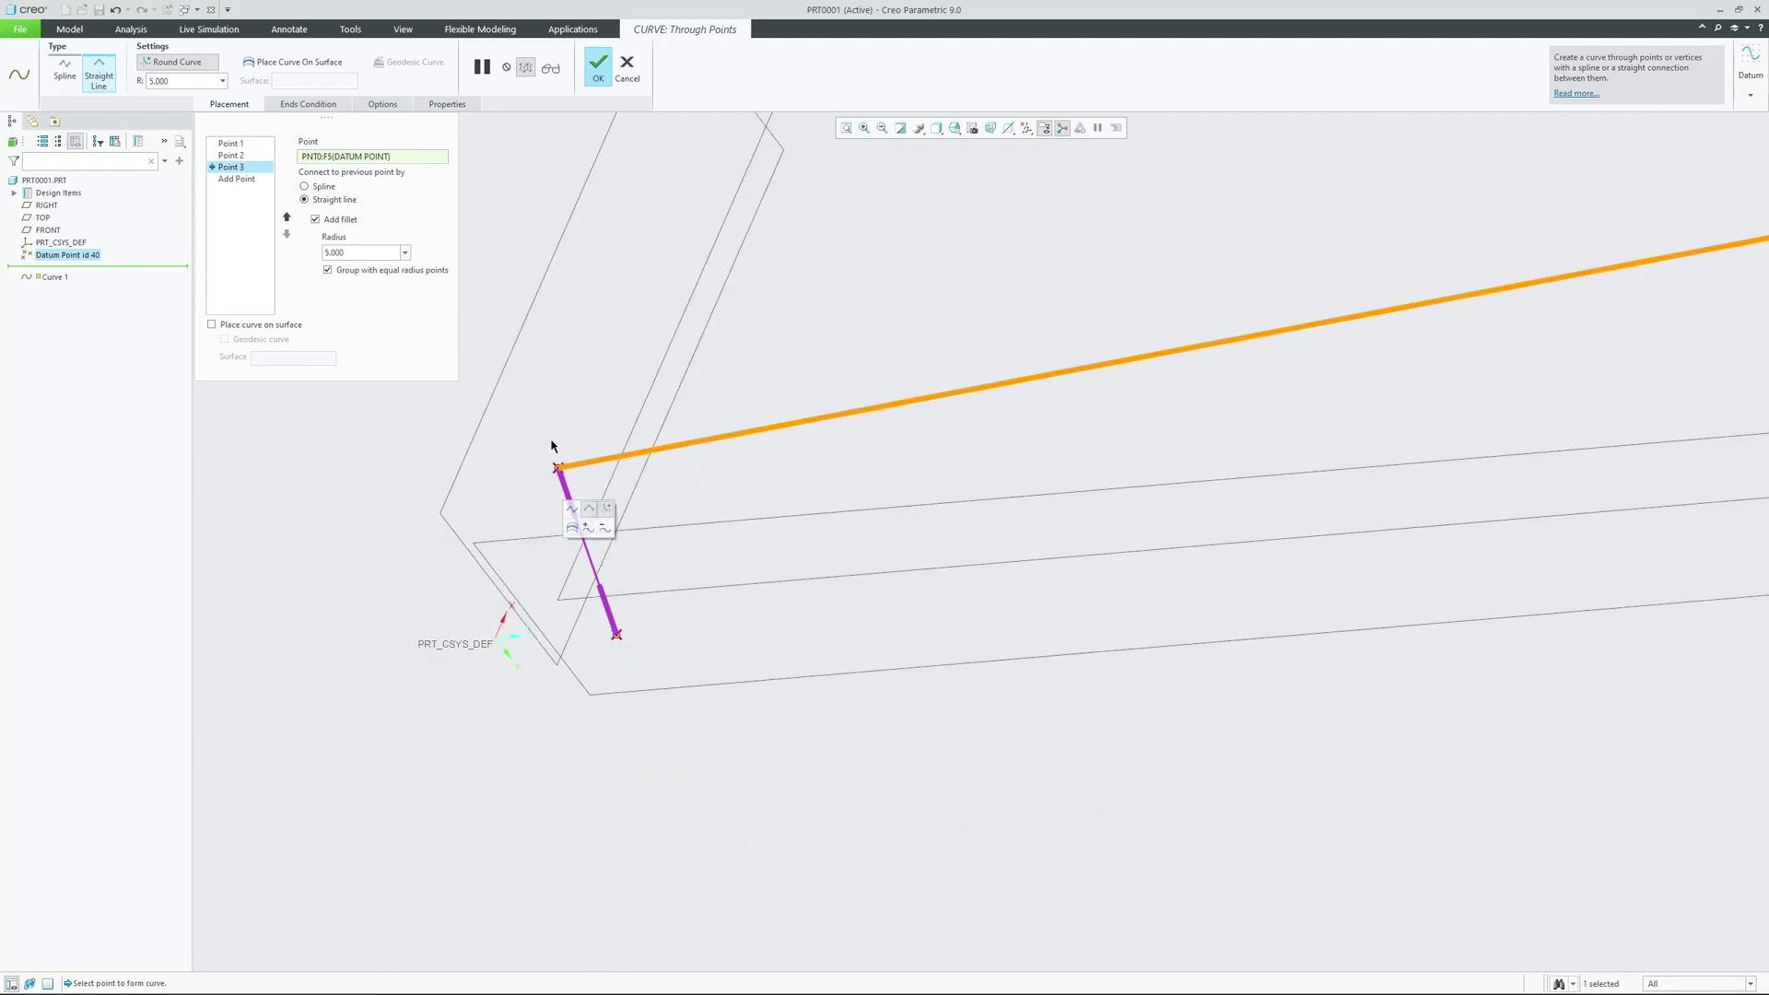
- Complete Curve 1, orbit around it, and restore the standard trimetric view
scroll(553, 470, "down", 3)
middle_click(516, 475)
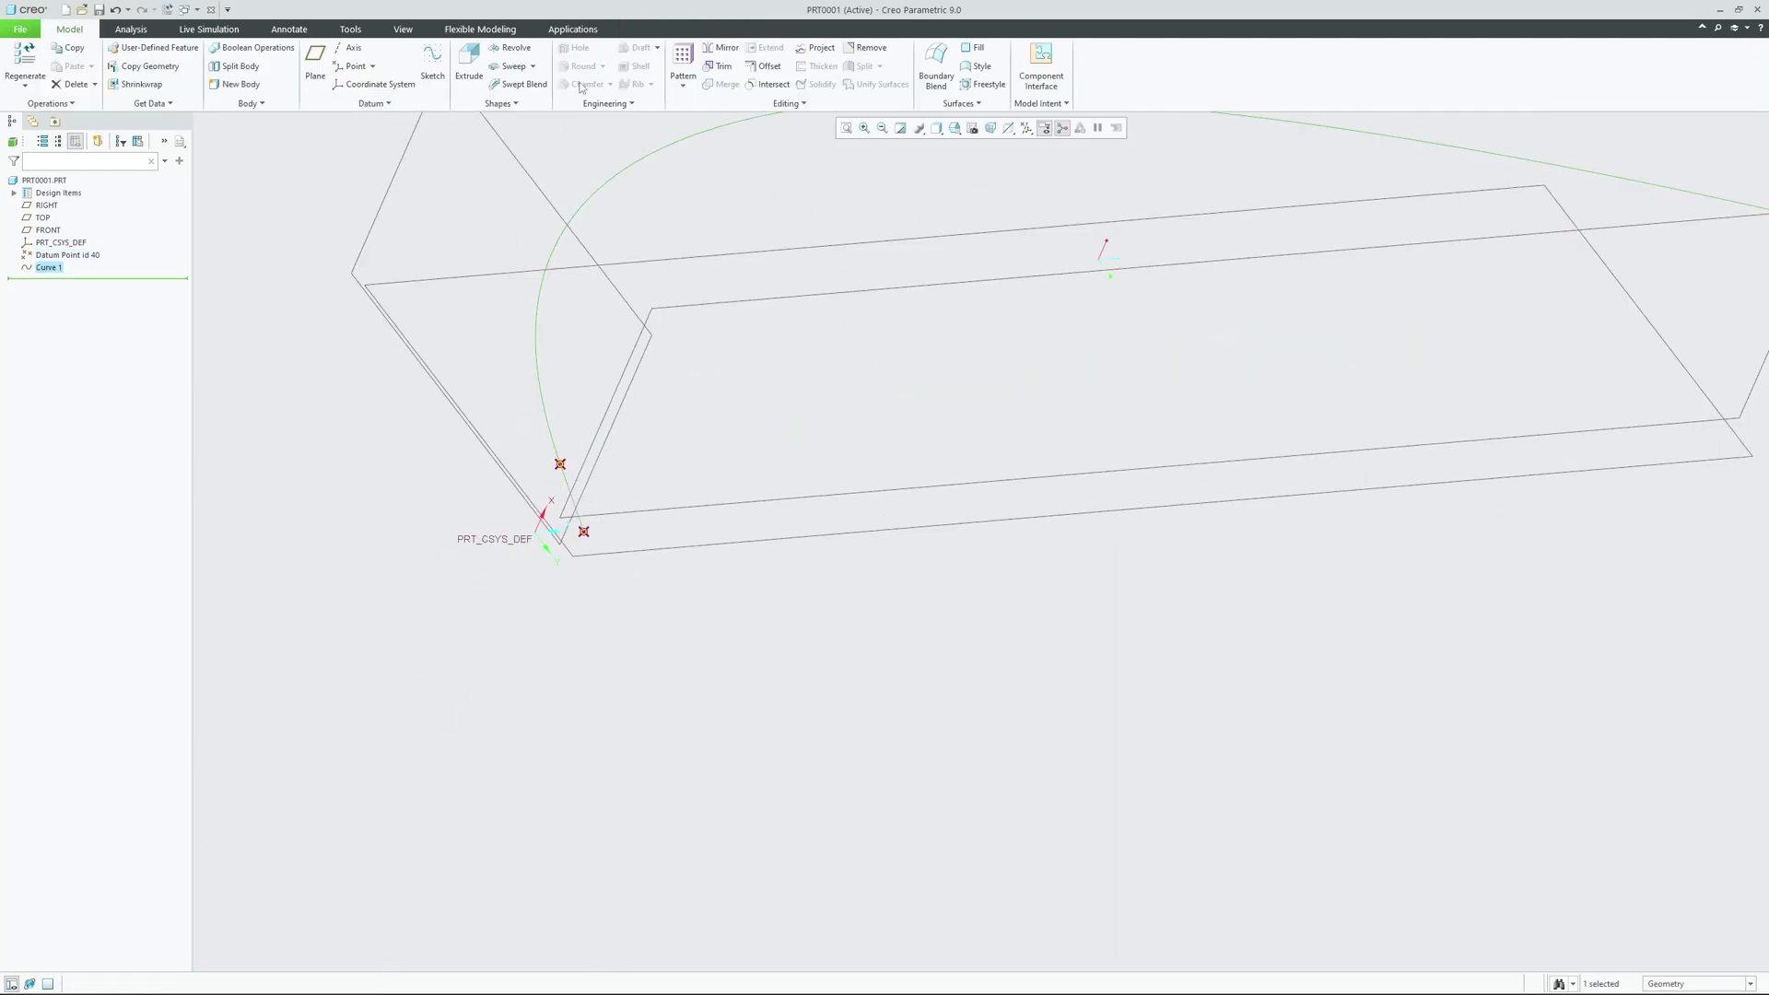
scroll(475, 480, "down", 1)
mouse_move(576, 328)
middle_mouse_down()
mouse_move(584, 470)
mouse_move(743, 478)
mouse_move(651, 427)
mouse_move(760, 428)
mouse_move(677, 399)
mouse_move(880, 458)
mouse_move(967, 522)
mouse_move(786, 505)
middle_mouse_up()
left_click(760, 428)
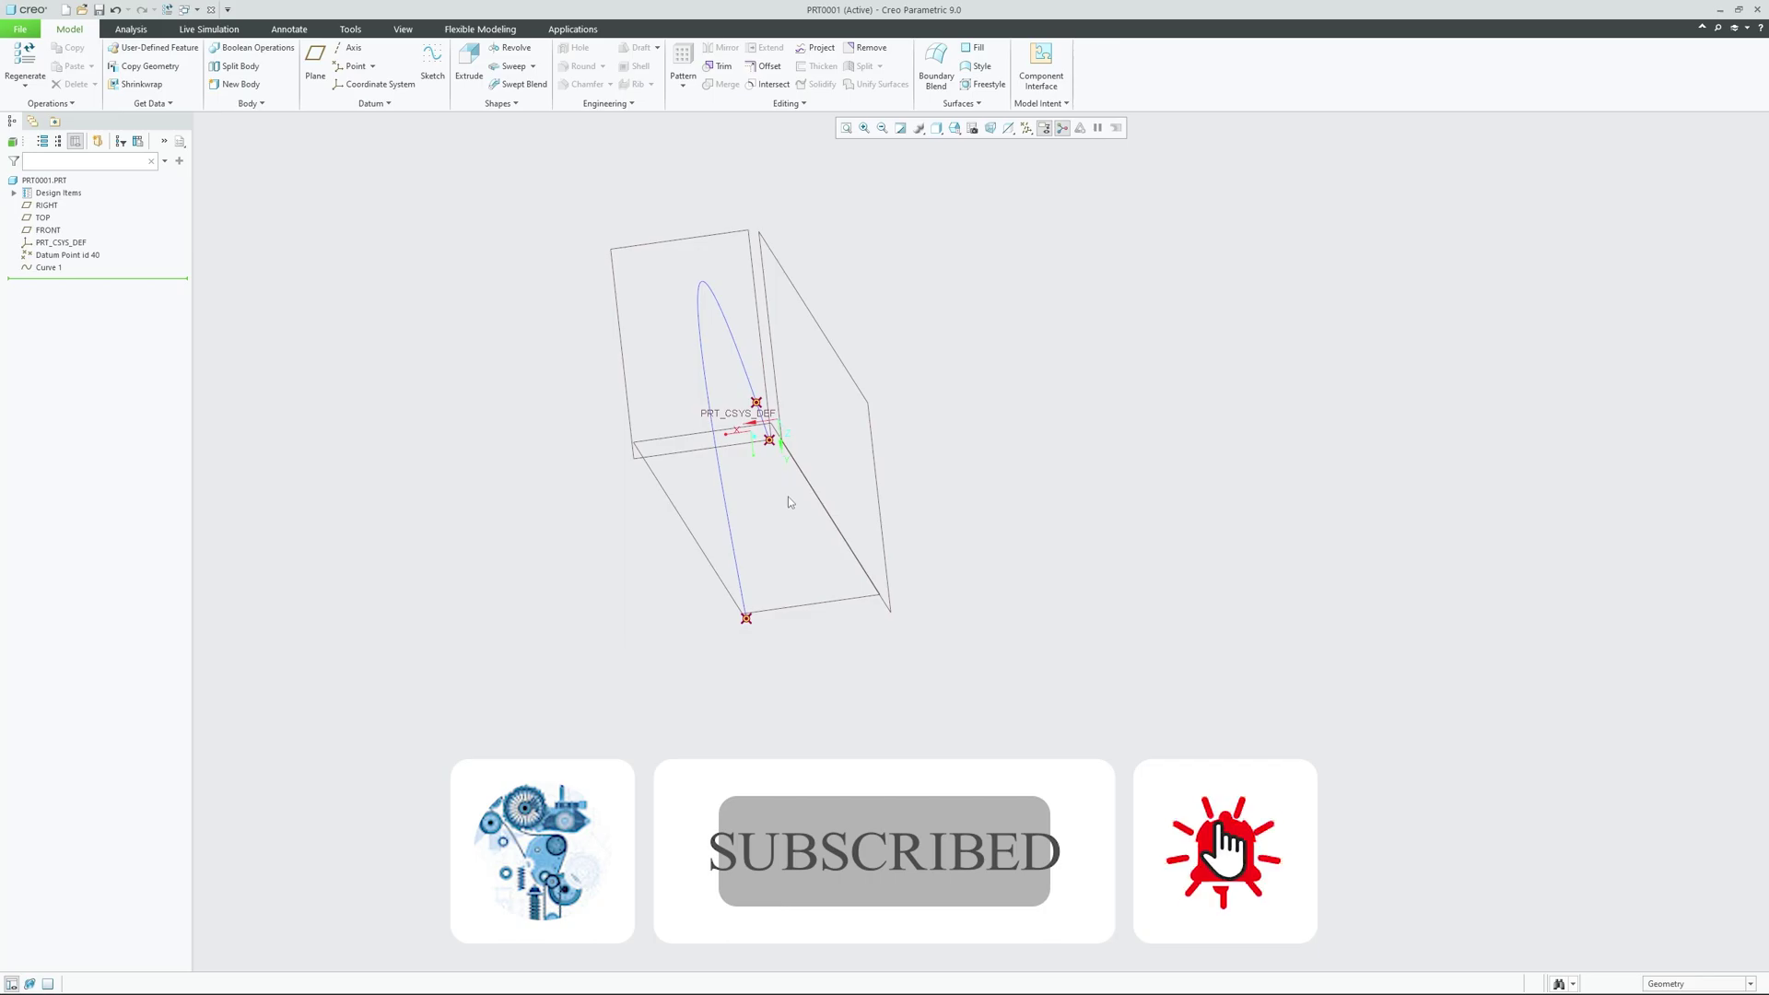
key("ctrl+d")
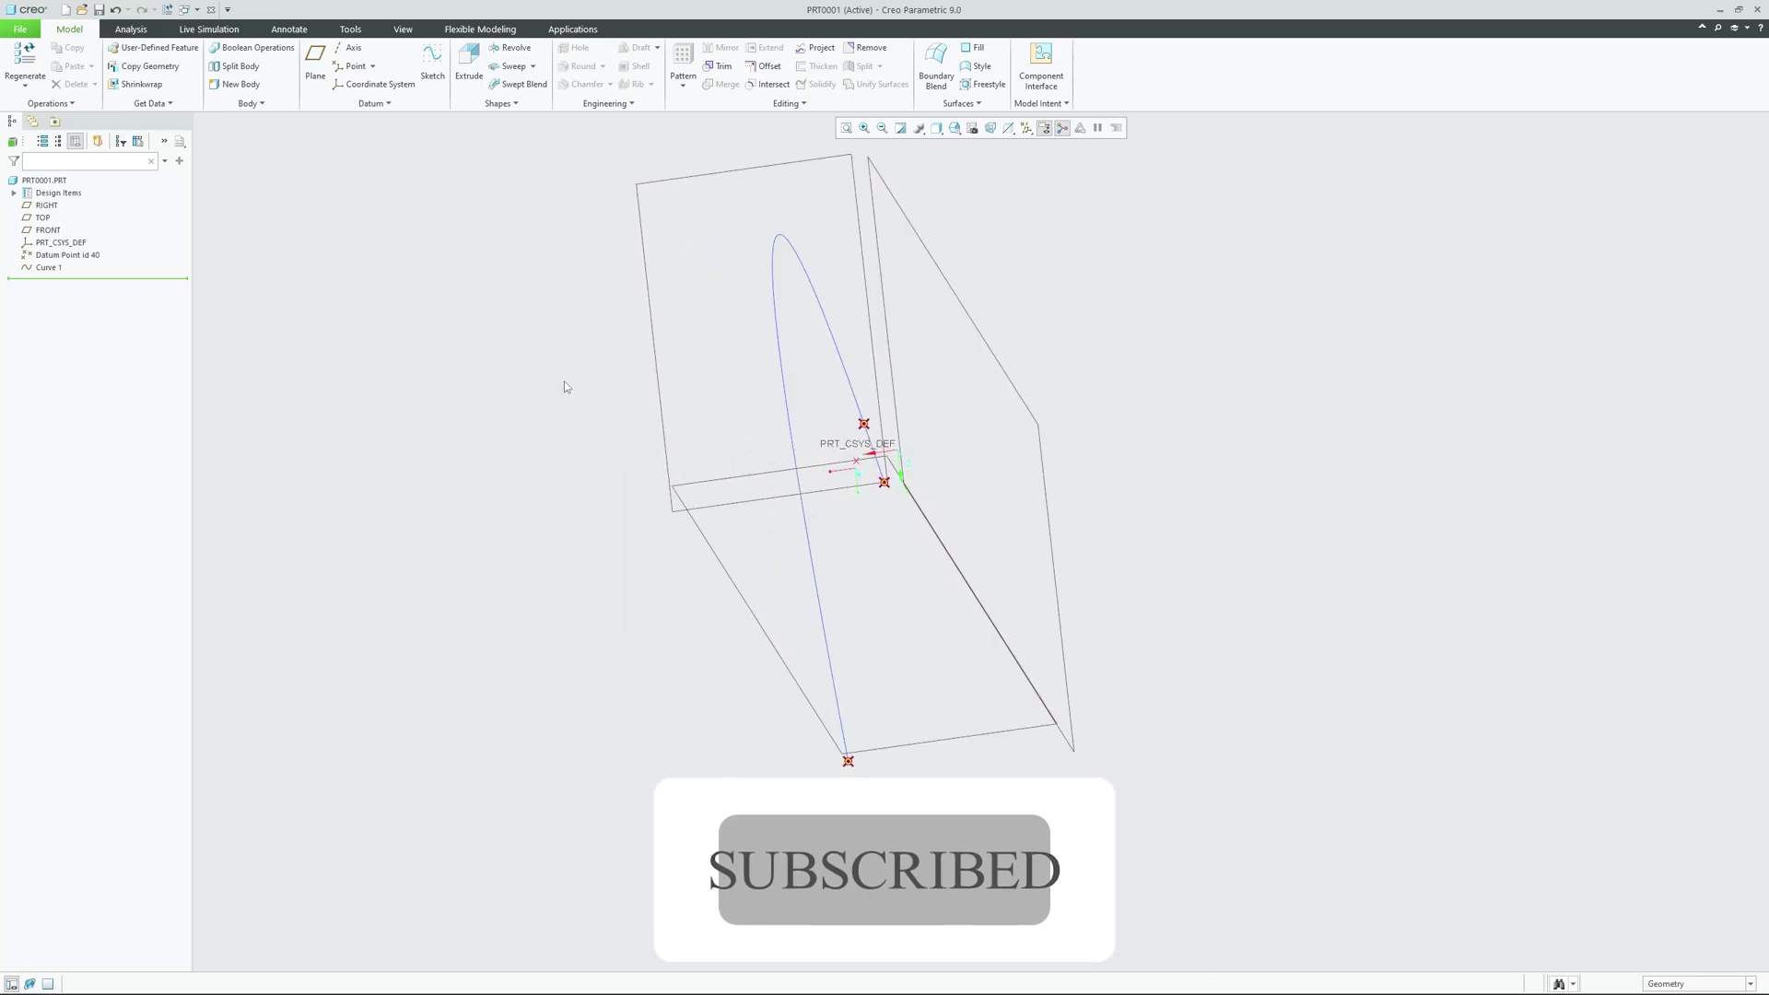